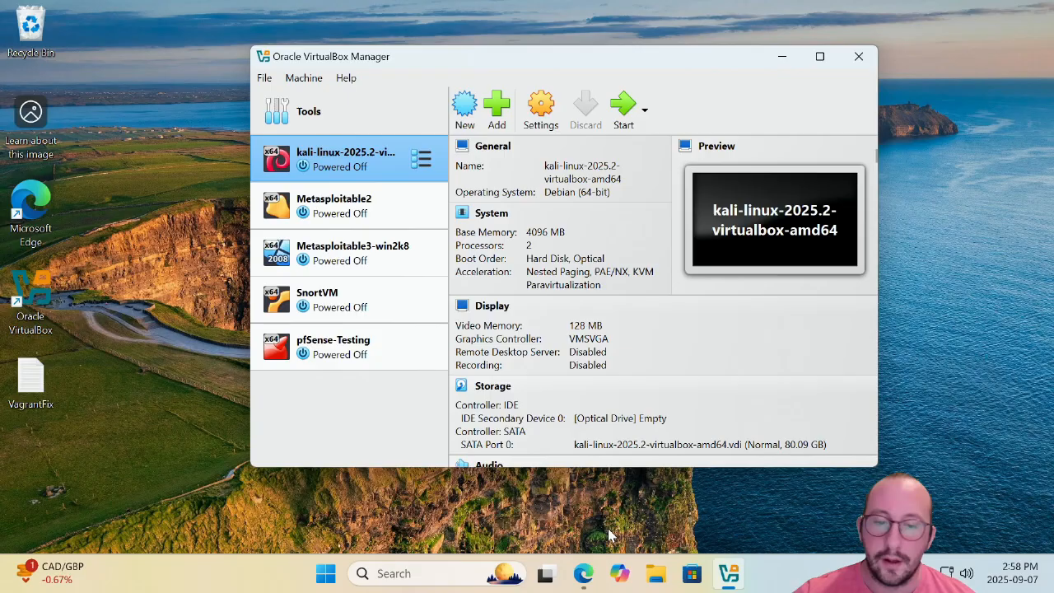
From pfsense.org's download page, follow the version 2.8.0 download to the free Netgate Installer store page.
{"action": "left_click", "coordinate": [583, 573]}
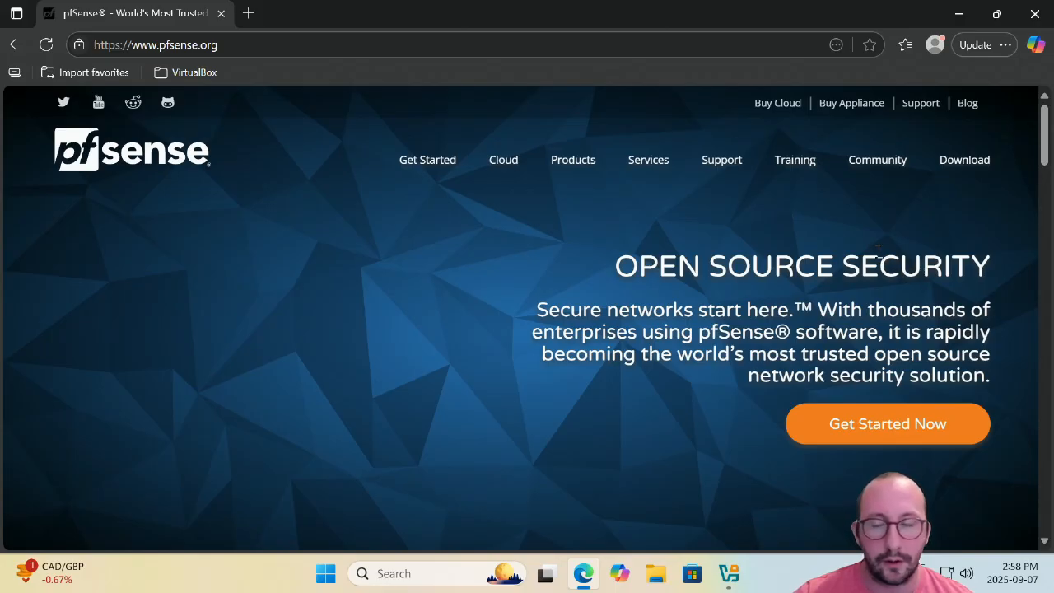
{"action": "left_click", "coordinate": [965, 161]}
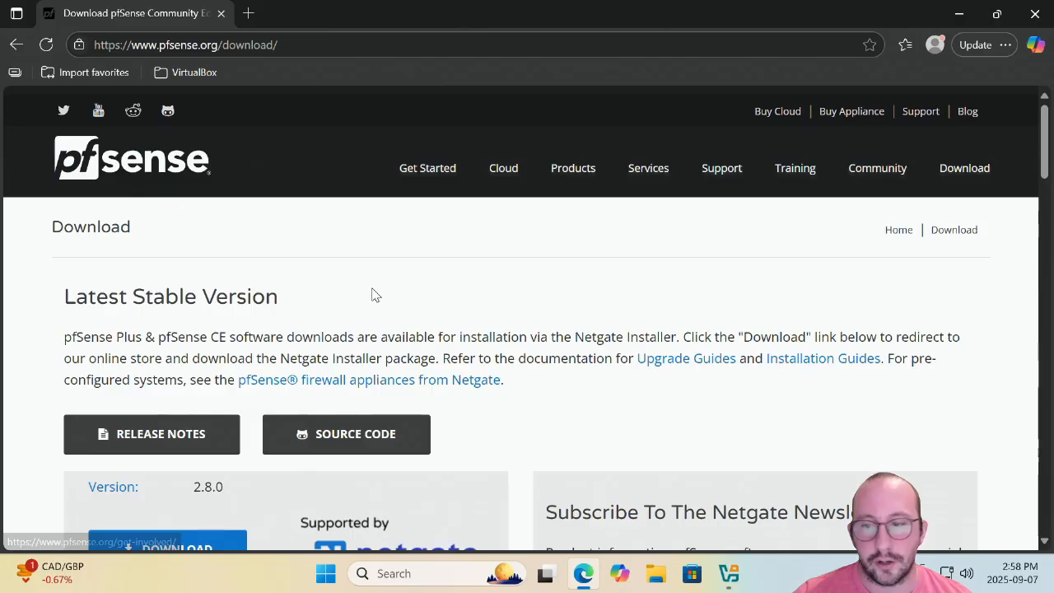
{"action": "scroll", "coordinate": [371, 294], "scroll_direction": "down", "scroll_amount": 2}
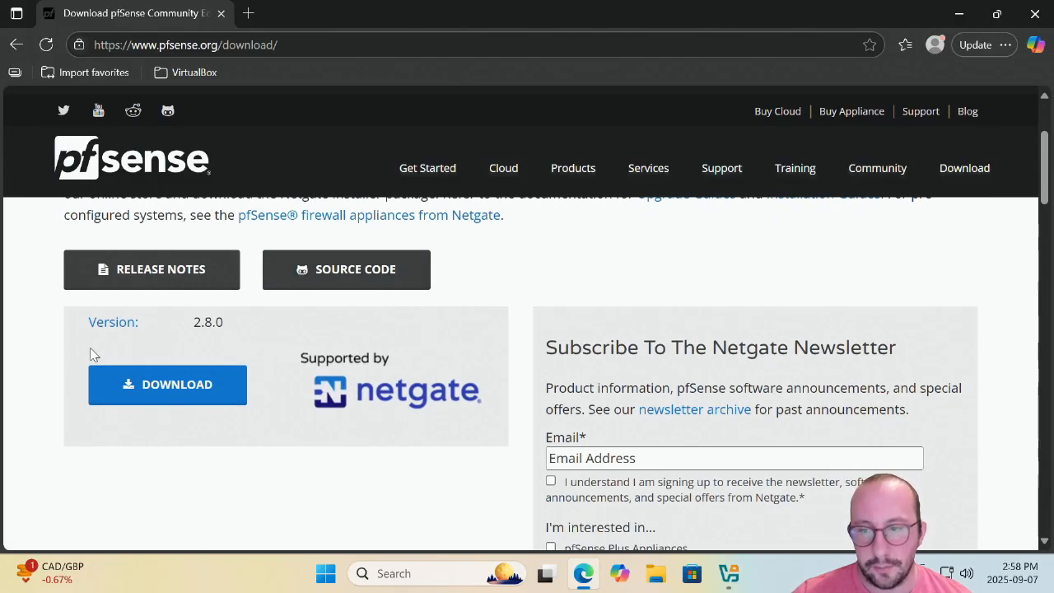
{"action": "left_click_drag", "start_coordinate": [190, 323], "coordinate": [226, 325]}
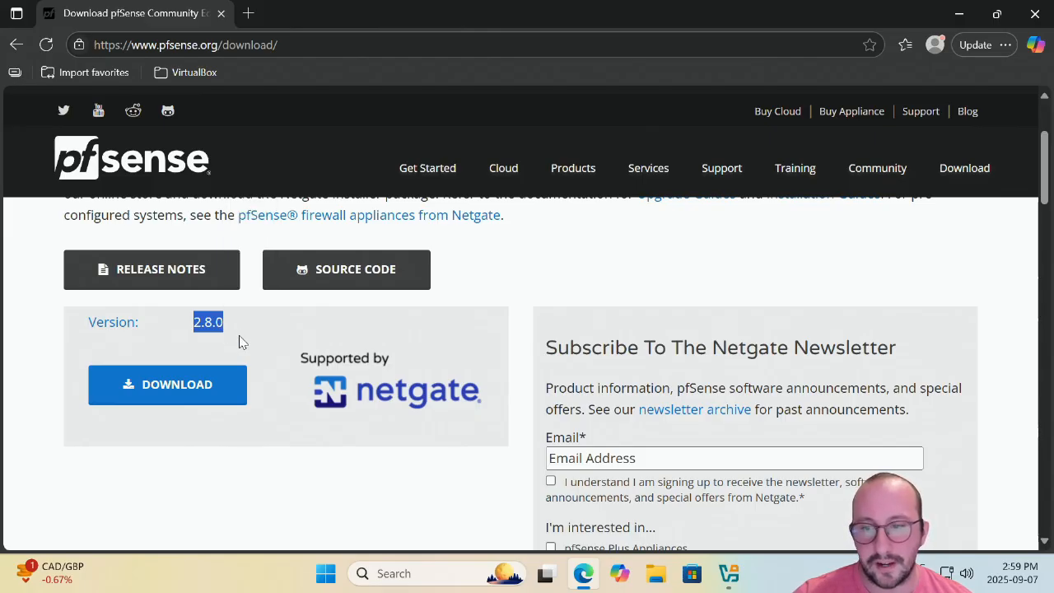
{"action": "left_click", "coordinate": [187, 401]}
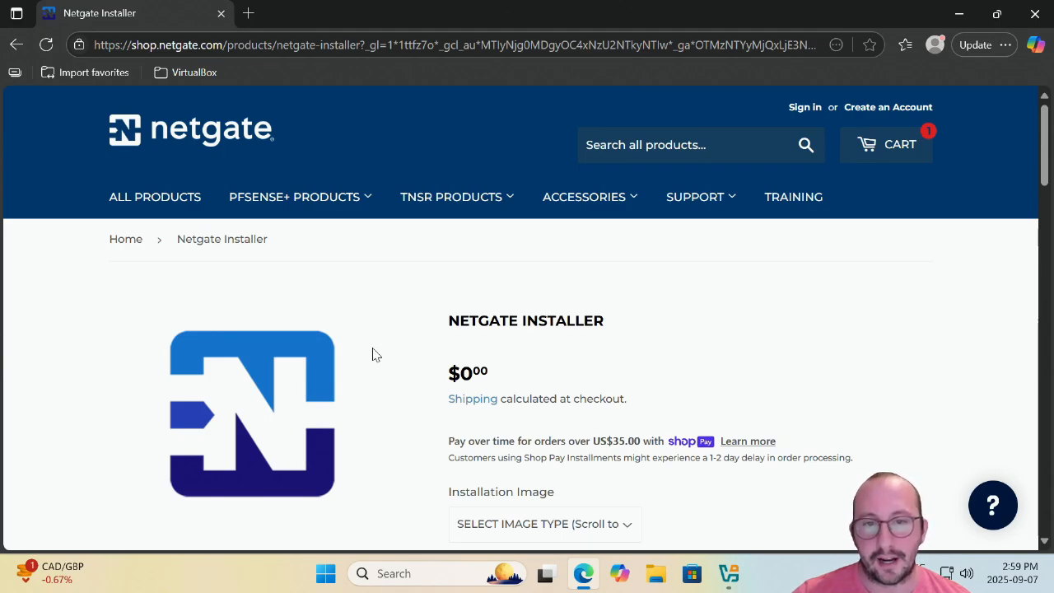
Add the Netgate Installer with the AMD64 ISO IPMI/Virtual Machines image to the cart.
{"action": "scroll", "coordinate": [369, 365], "scroll_direction": "down", "scroll_amount": 2}
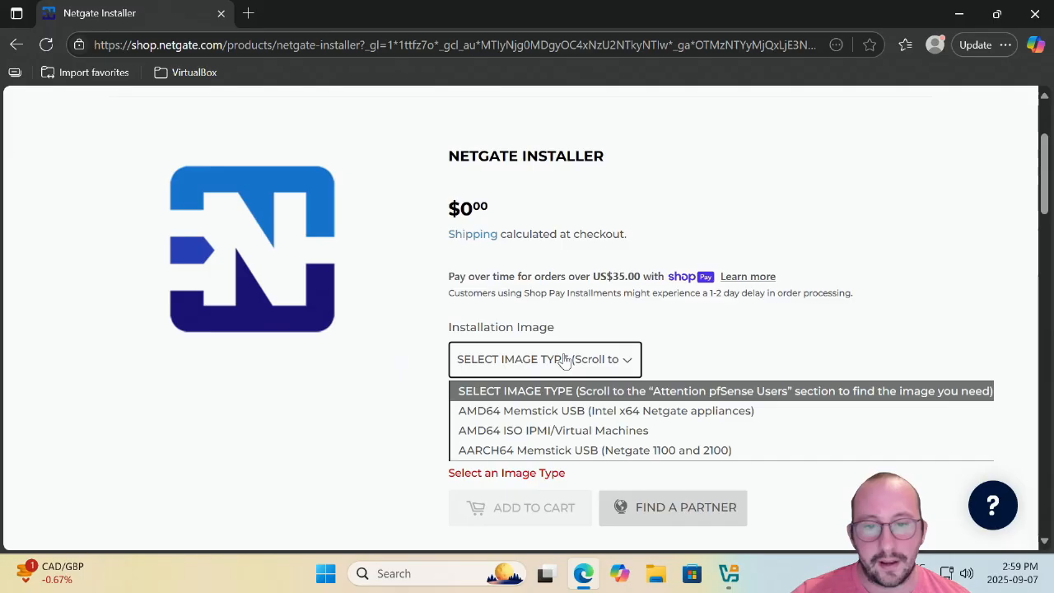
{"action": "left_click", "coordinate": [565, 362]}
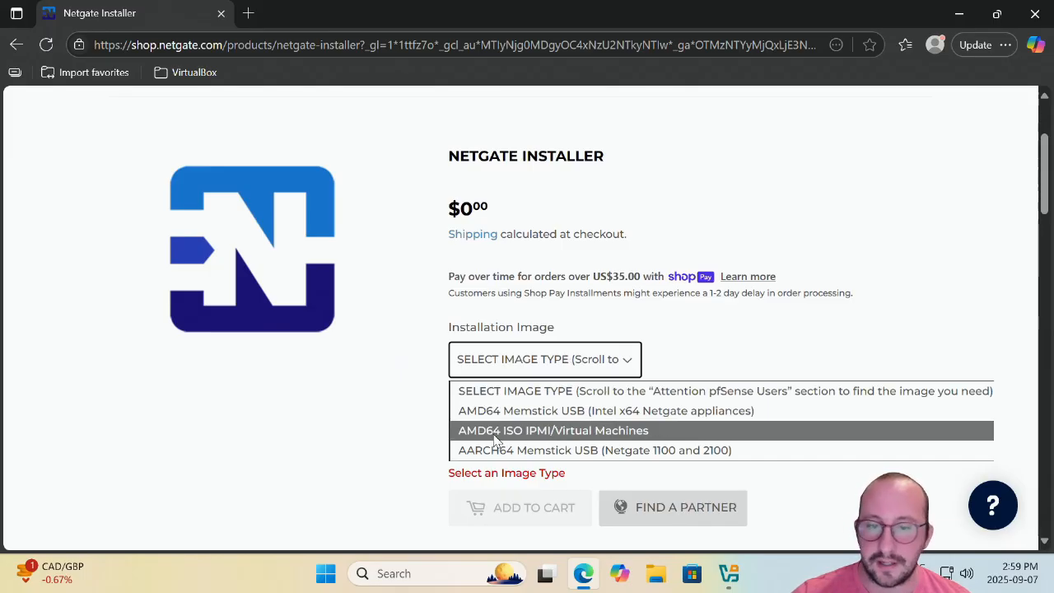
{"action": "left_click", "coordinate": [574, 431]}
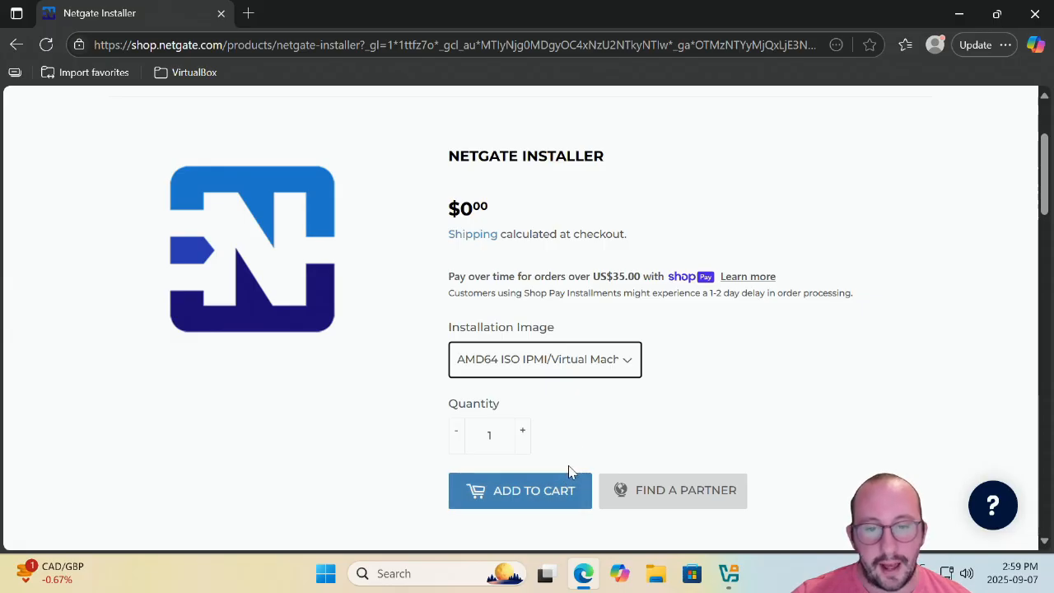
{"action": "scroll", "coordinate": [571, 474], "scroll_direction": "down", "scroll_amount": 3}
{"action": "left_click", "coordinate": [512, 258]}
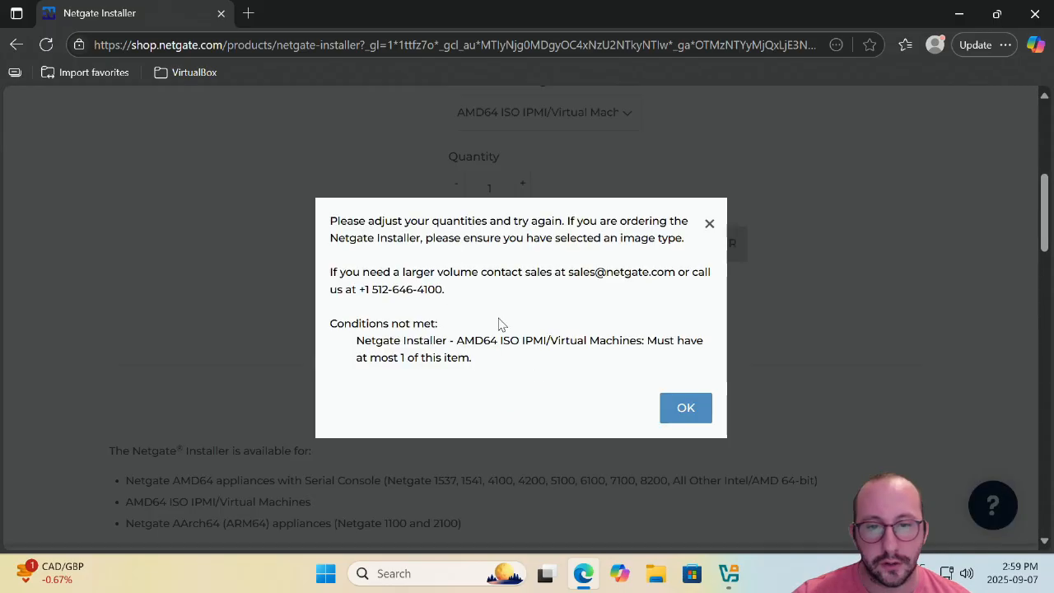
{"action": "left_click", "coordinate": [710, 225]}
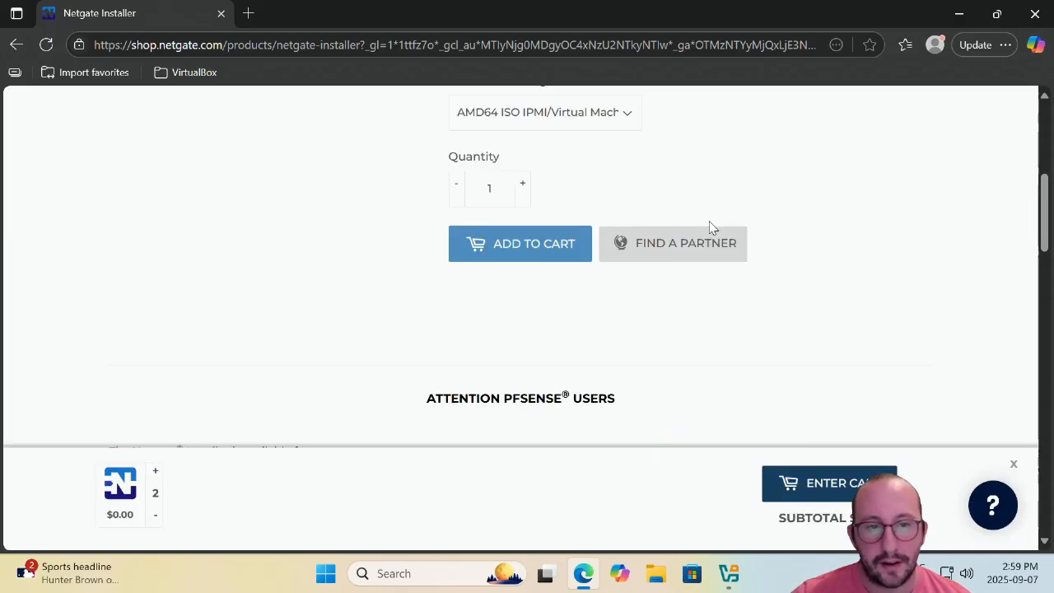
Reduce the cart's installer quantity from 2 to 1 and proceed to checkout.
{"action": "left_click", "coordinate": [825, 483]}
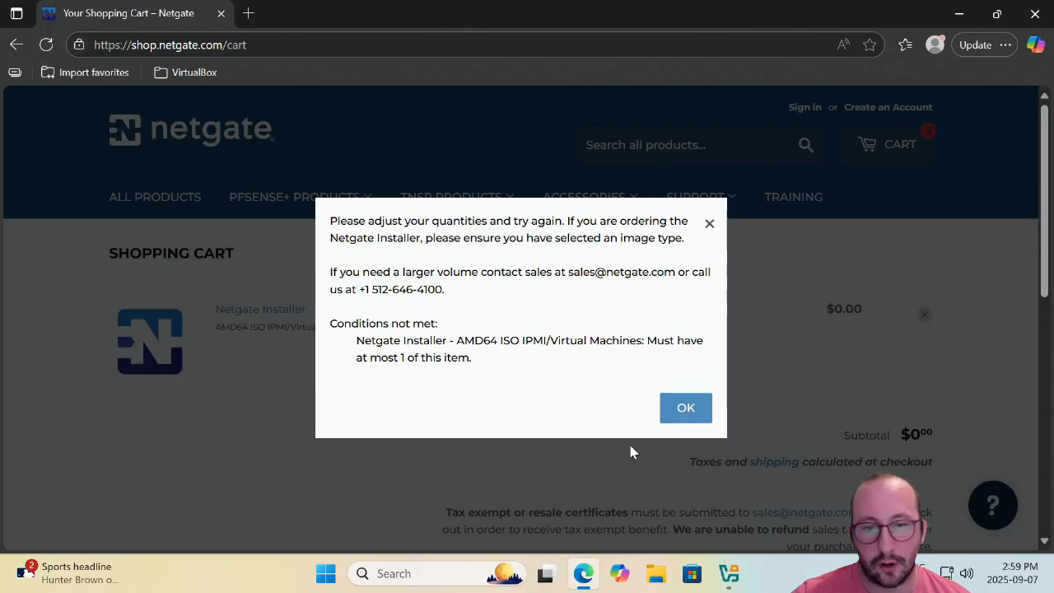
{"action": "left_click", "coordinate": [707, 226]}
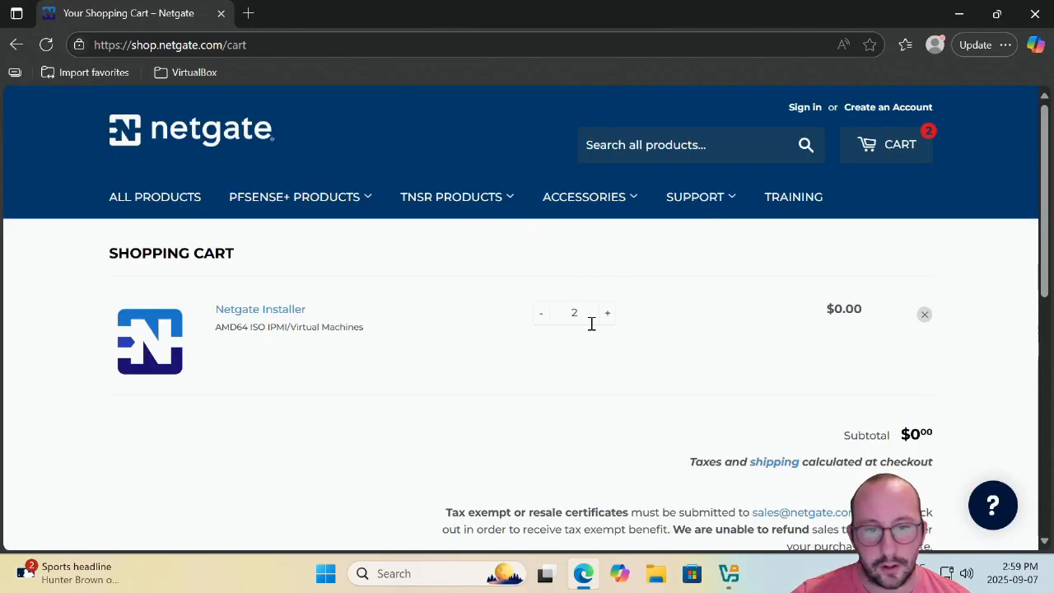
{"action": "left_click", "coordinate": [541, 317]}
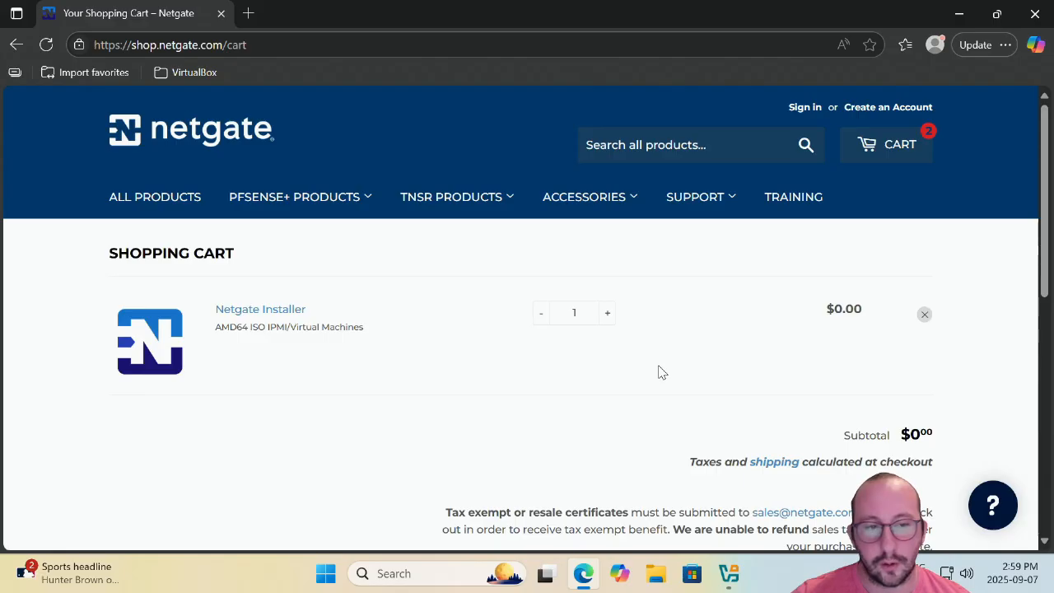
{"action": "scroll", "coordinate": [642, 363], "scroll_direction": "down", "scroll_amount": 3}
{"action": "left_click", "coordinate": [876, 362]}
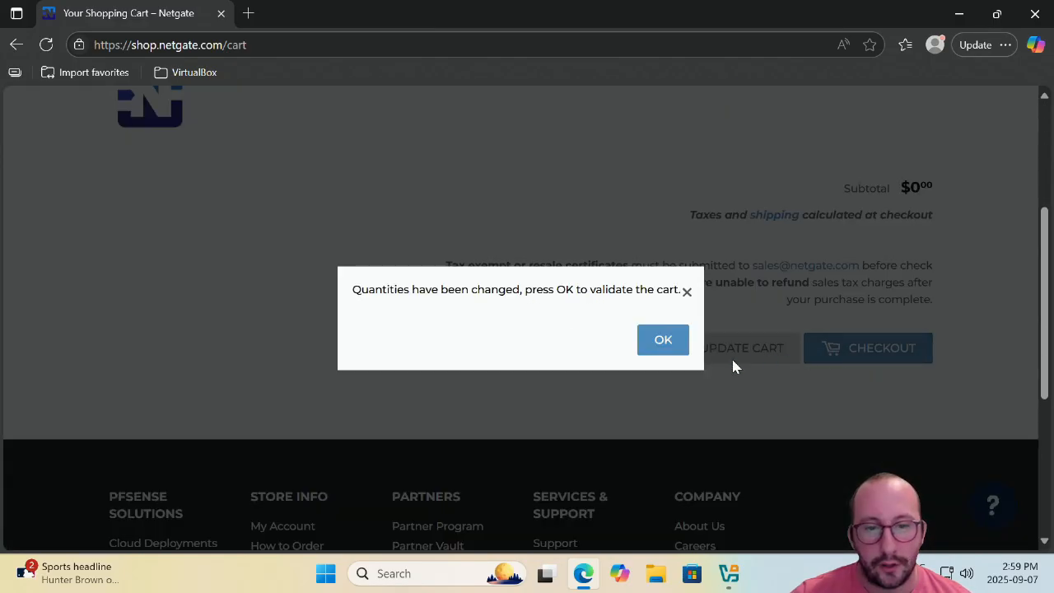
{"action": "left_click", "coordinate": [665, 355]}
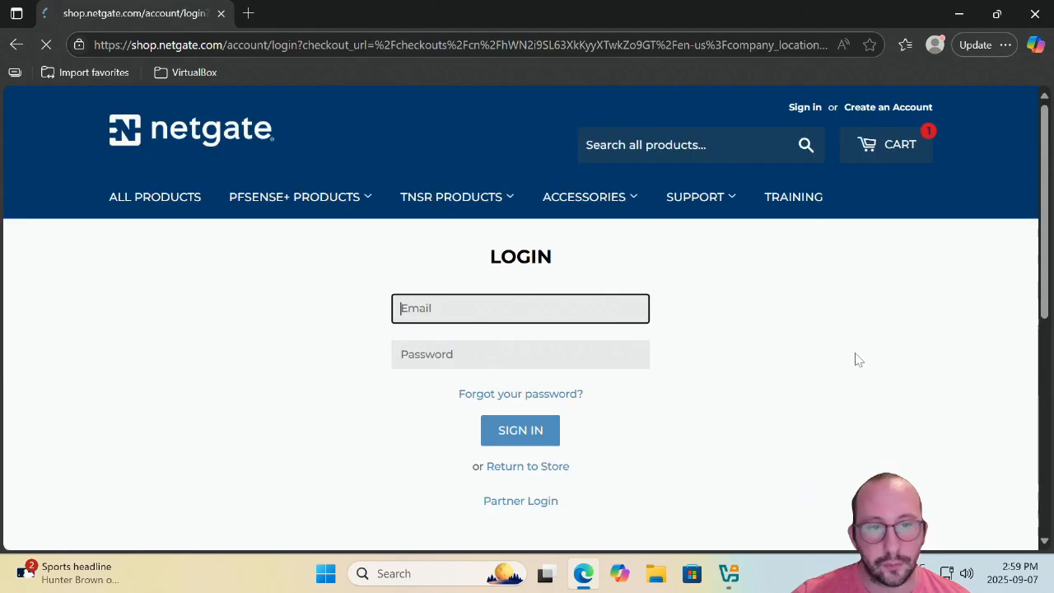
Look over the Netgate Store login page, then minimize the Edge window.
{"action": "scroll", "coordinate": [725, 372], "scroll_direction": "down", "scroll_amount": 2}
{"action": "scroll", "coordinate": [725, 371], "scroll_direction": "up", "scroll_amount": 1}
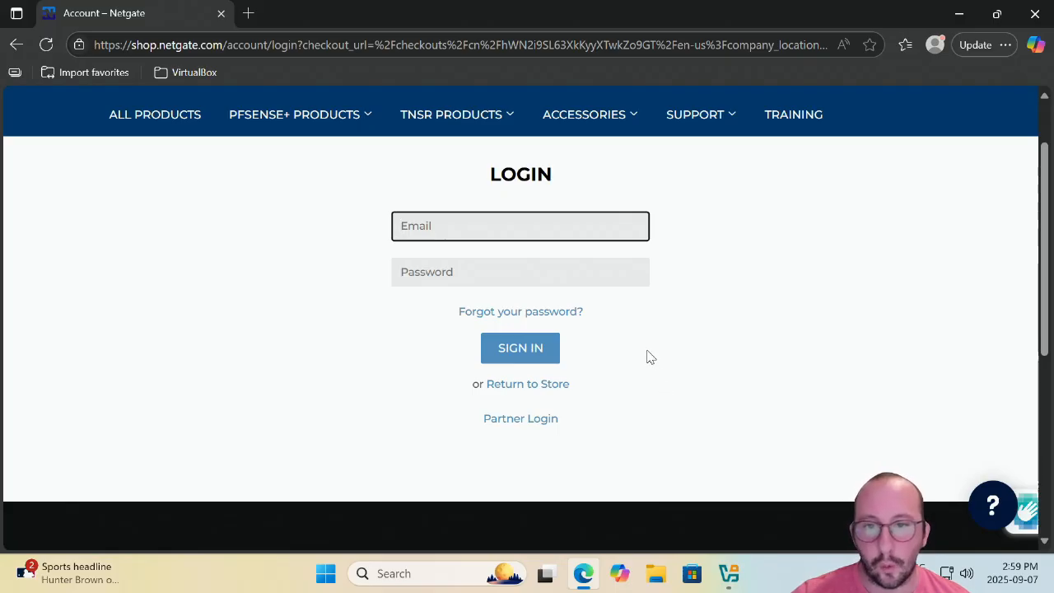
{"action": "scroll", "coordinate": [648, 355], "scroll_direction": "up", "scroll_amount": 1}
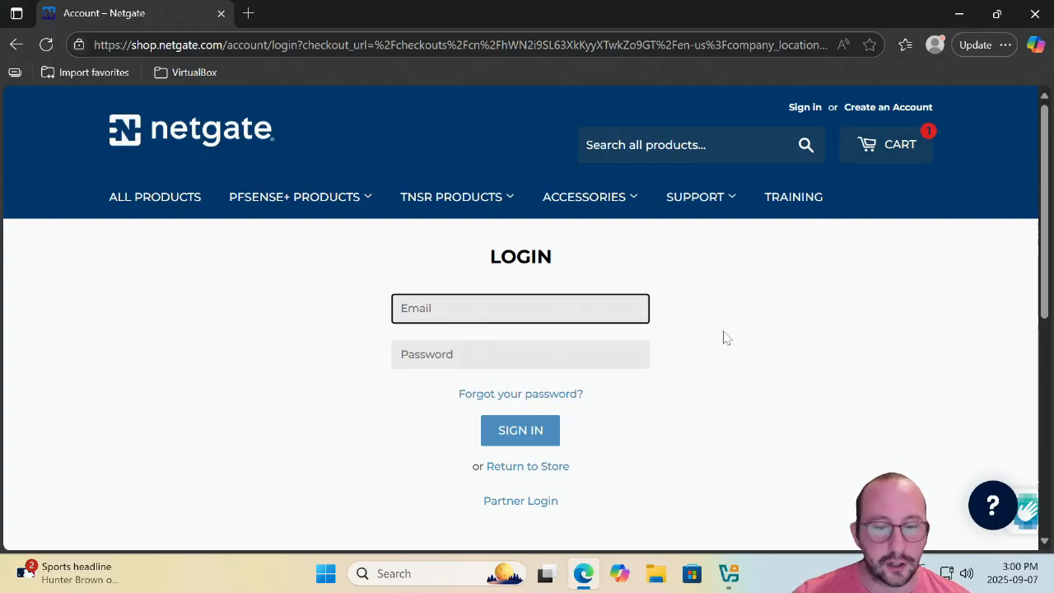
{"action": "left_click", "coordinate": [959, 13]}
Open File Explorer's Downloads folder containing netgate-installer-amd64.iso.
{"action": "left_click", "coordinate": [655, 573]}
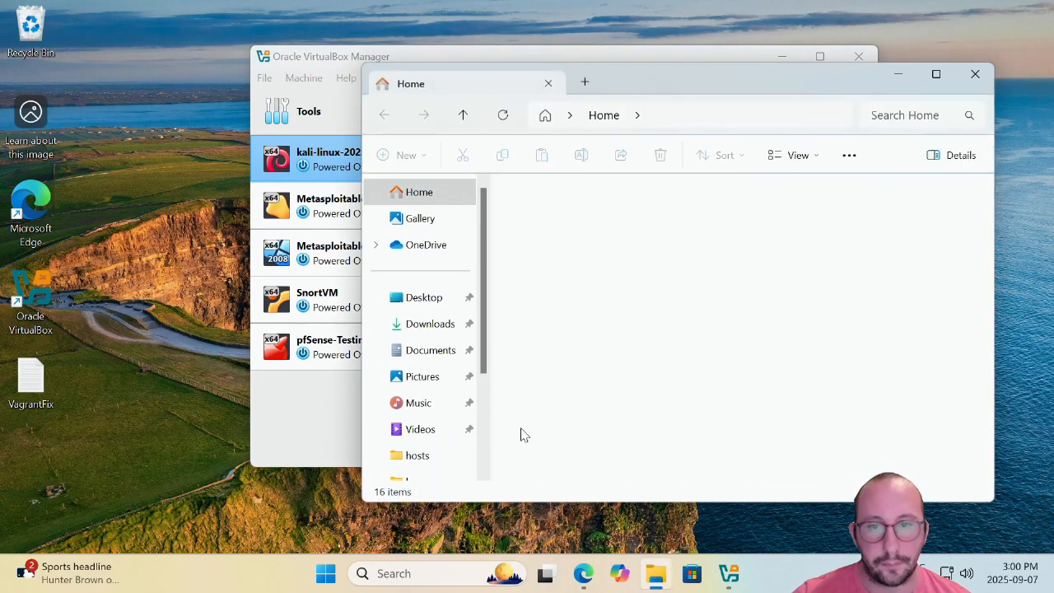
{"action": "left_click", "coordinate": [430, 325]}
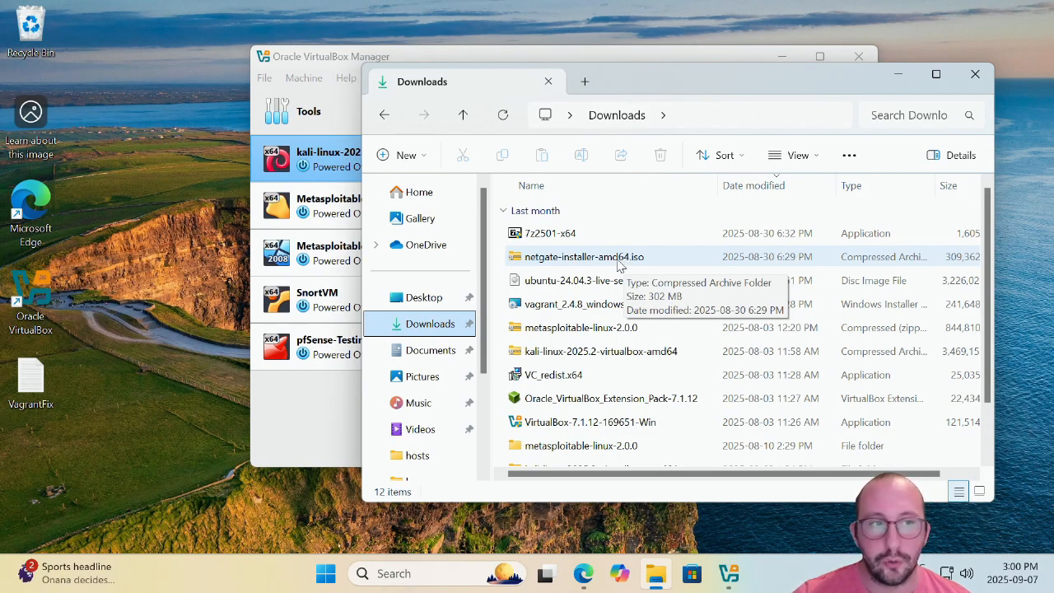
In a new Edge tab, search Google for '7zip' and open the 7-Zip homepage.
{"action": "left_click", "coordinate": [583, 574]}
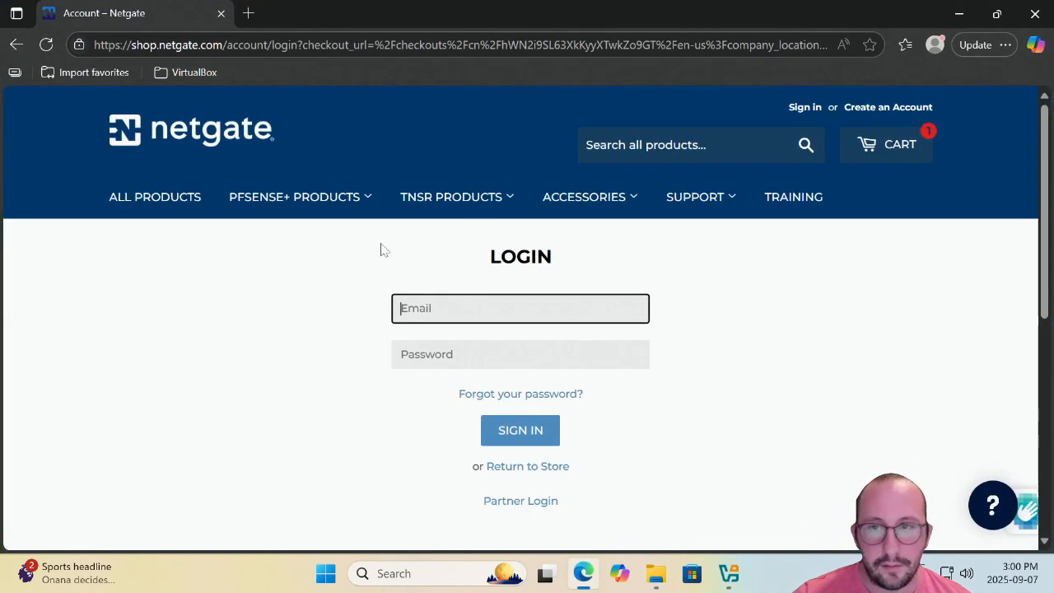
{"action": "left_click", "coordinate": [248, 14]}
{"action": "type", "text": "goo"}
{"action": "key", "text": "Return"}
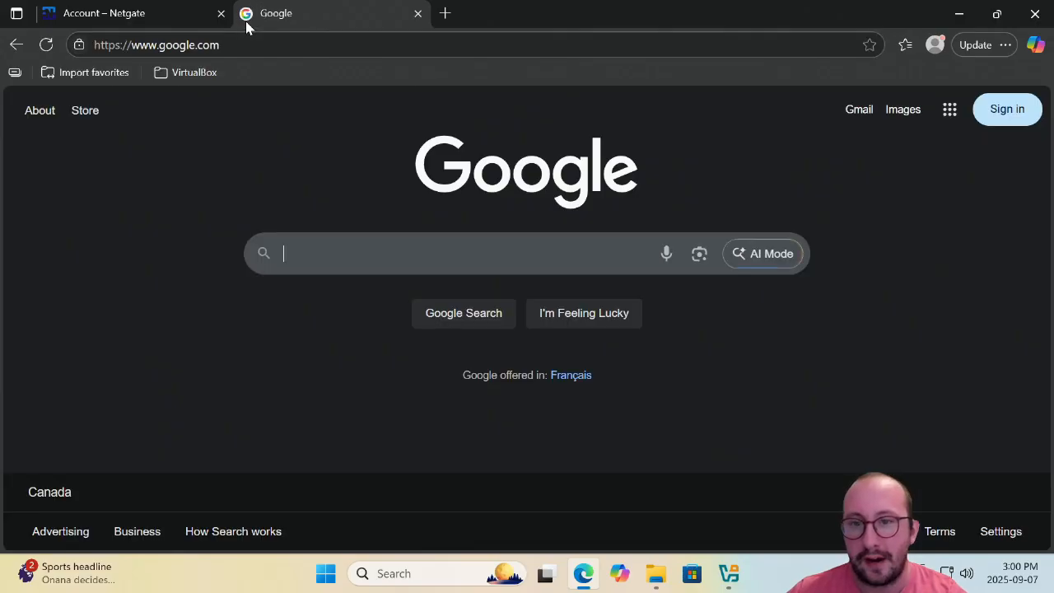
{"action": "type", "text": "7zip"}
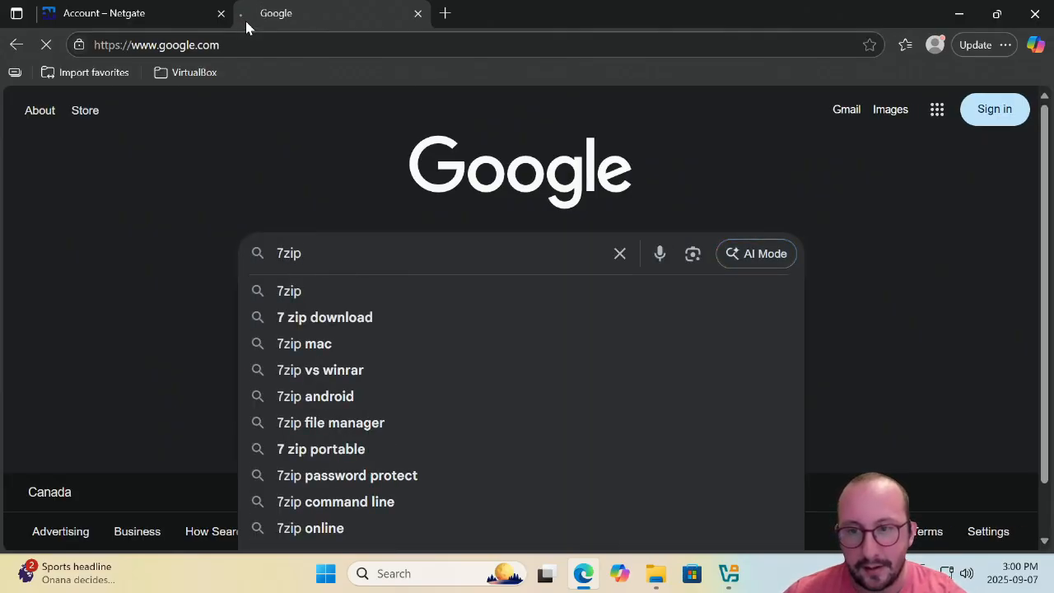
{"action": "key", "text": "Return"}
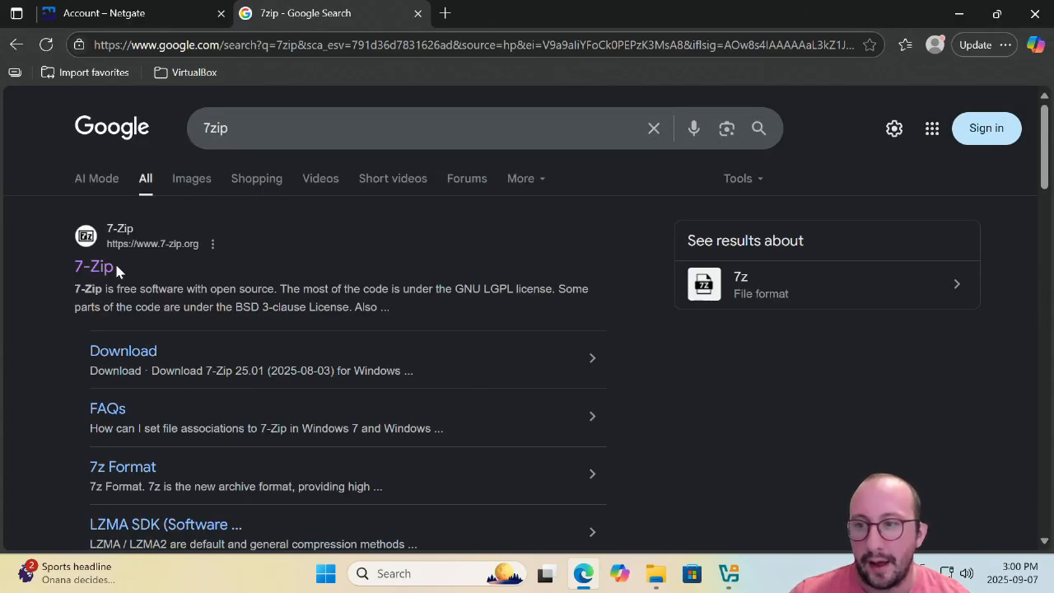
{"action": "left_click", "coordinate": [96, 267]}
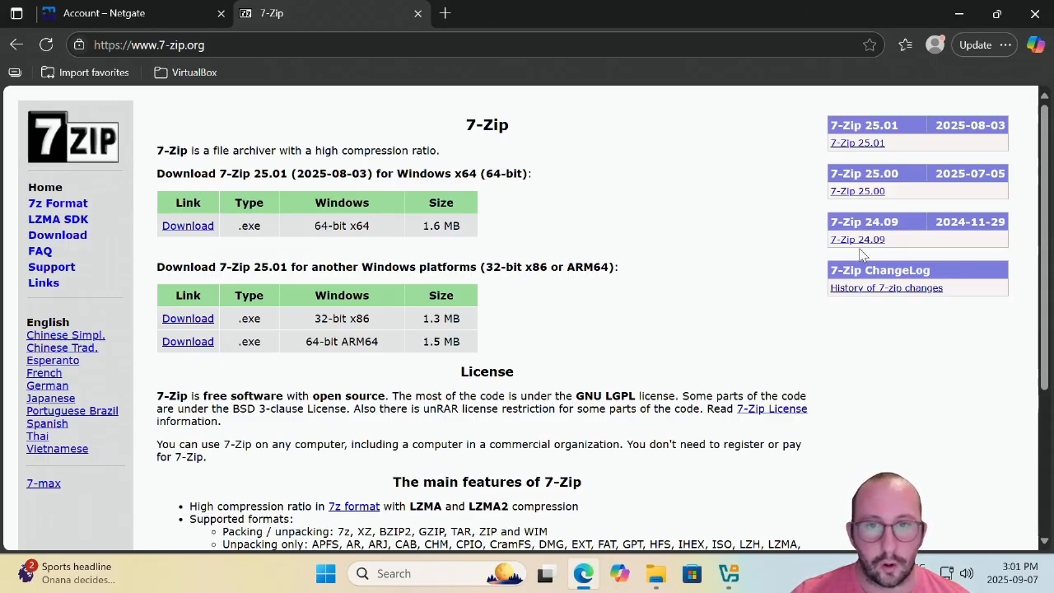
Minimize Edge, check the netgate ISOs in Downloads, then minimize File Explorer.
{"action": "left_click", "coordinate": [958, 13]}
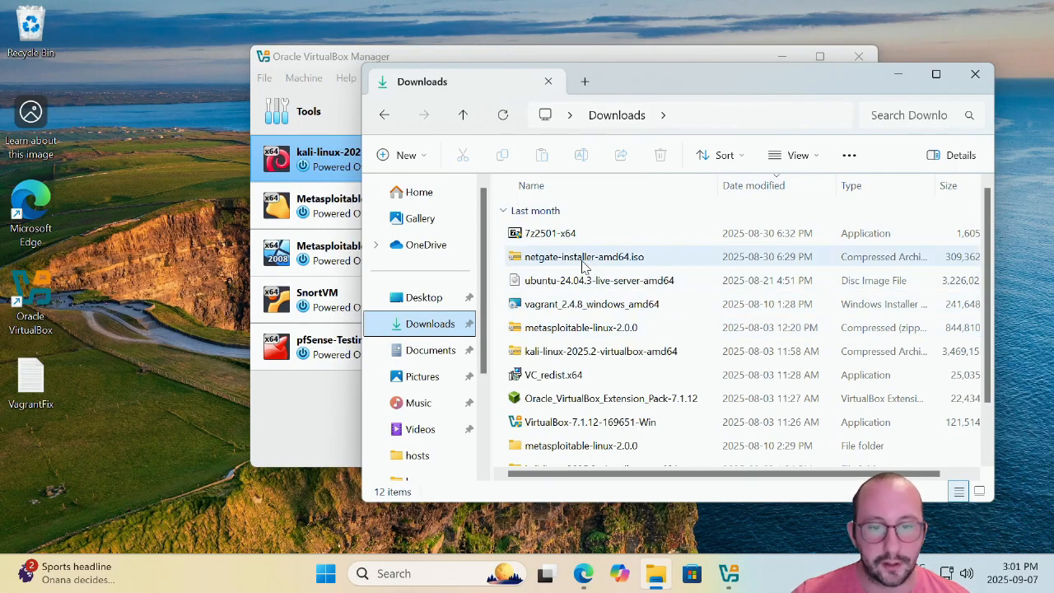
{"action": "scroll", "coordinate": [583, 265], "scroll_direction": "down", "scroll_amount": 1}
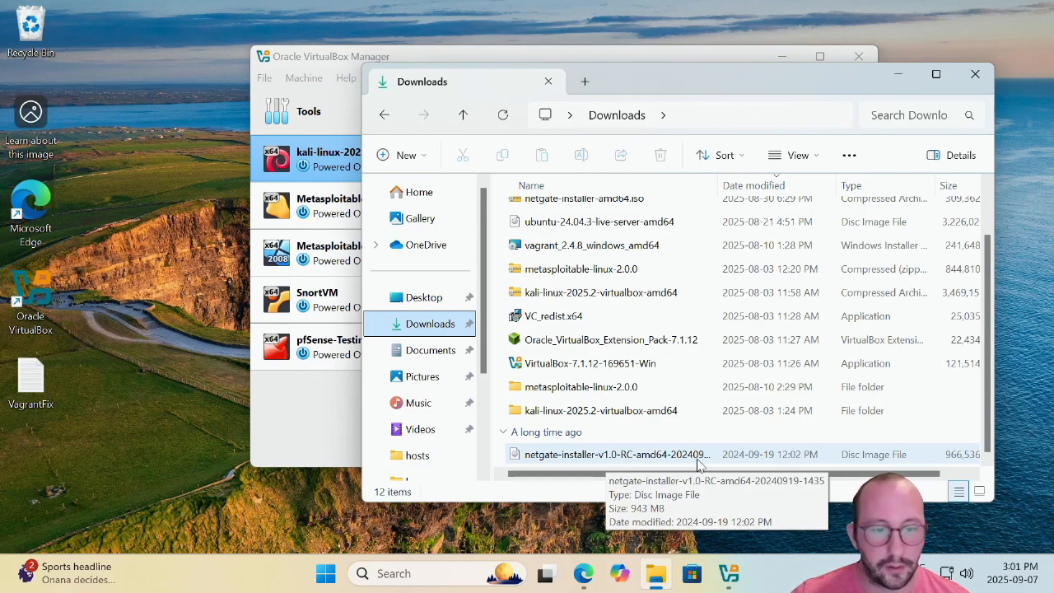
{"action": "scroll", "coordinate": [703, 449], "scroll_direction": "up", "scroll_amount": 2}
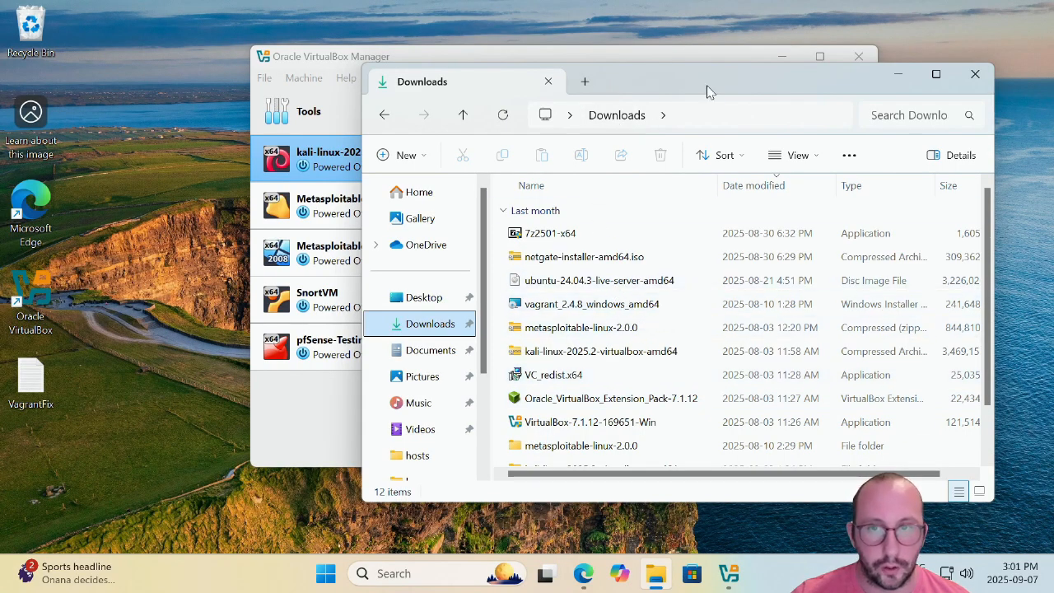
{"action": "left_click", "coordinate": [899, 78]}
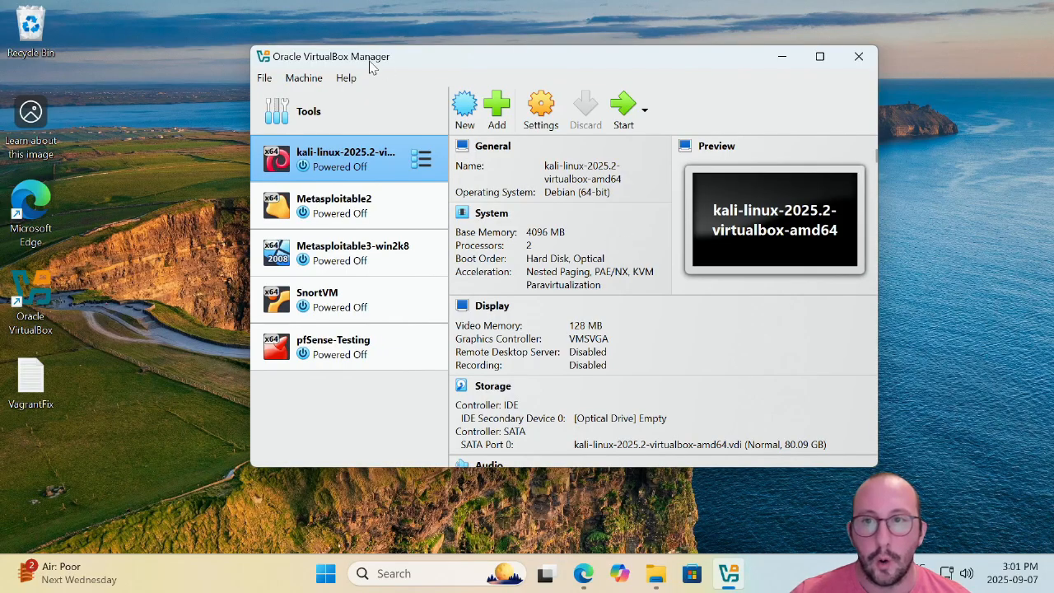
Create a new VM named pfSense using the netgate-installer ISO, type BSD, FreeBSD (64-bit).
{"action": "mouse_move", "coordinate": [404, 112]}
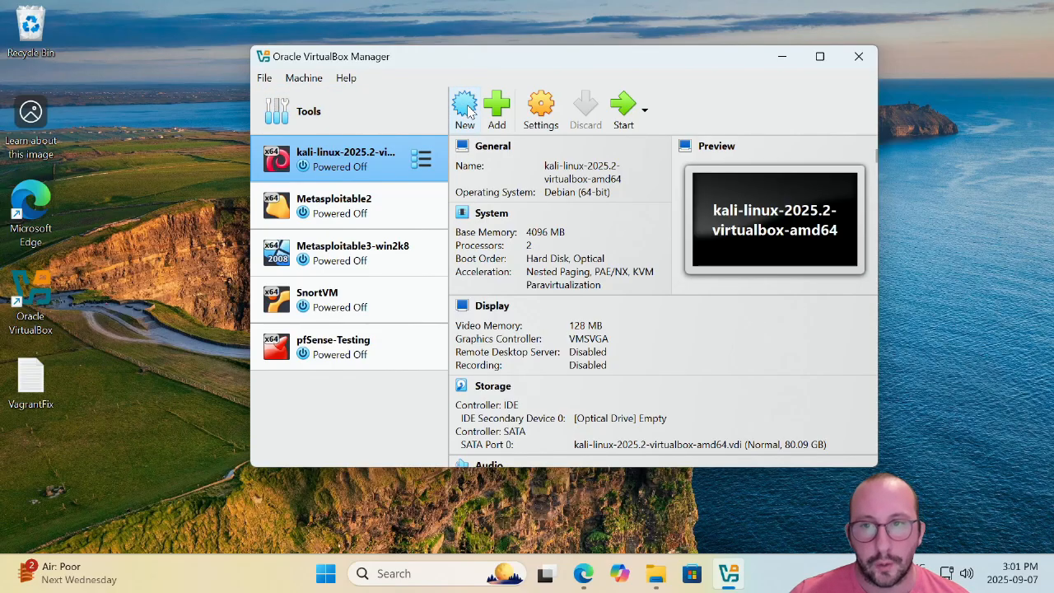
{"action": "left_click", "coordinate": [465, 106]}
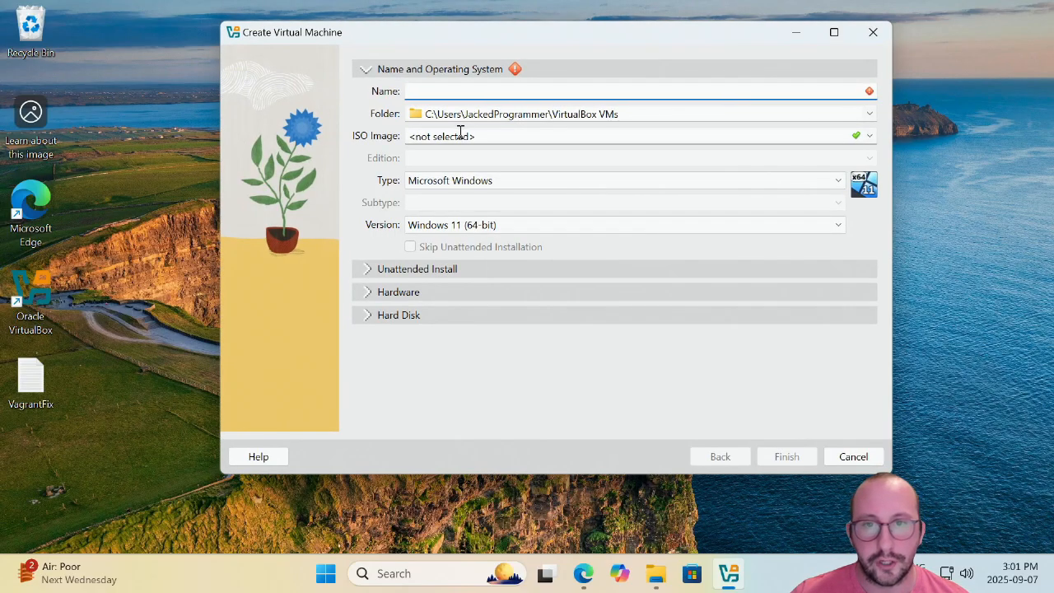
{"action": "type", "text": "pfSense"}
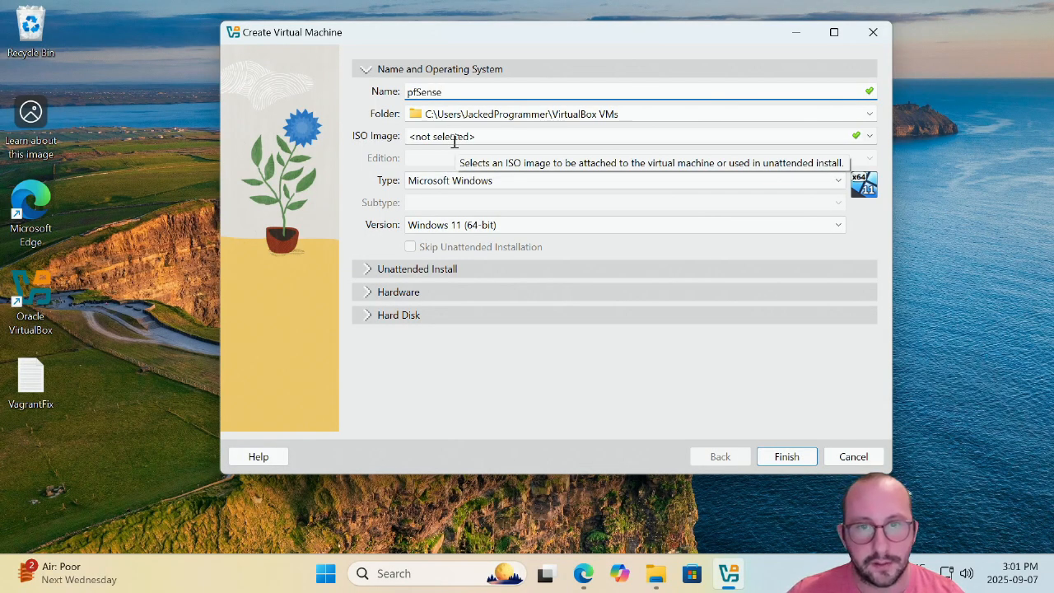
{"action": "left_click", "coordinate": [581, 136]}
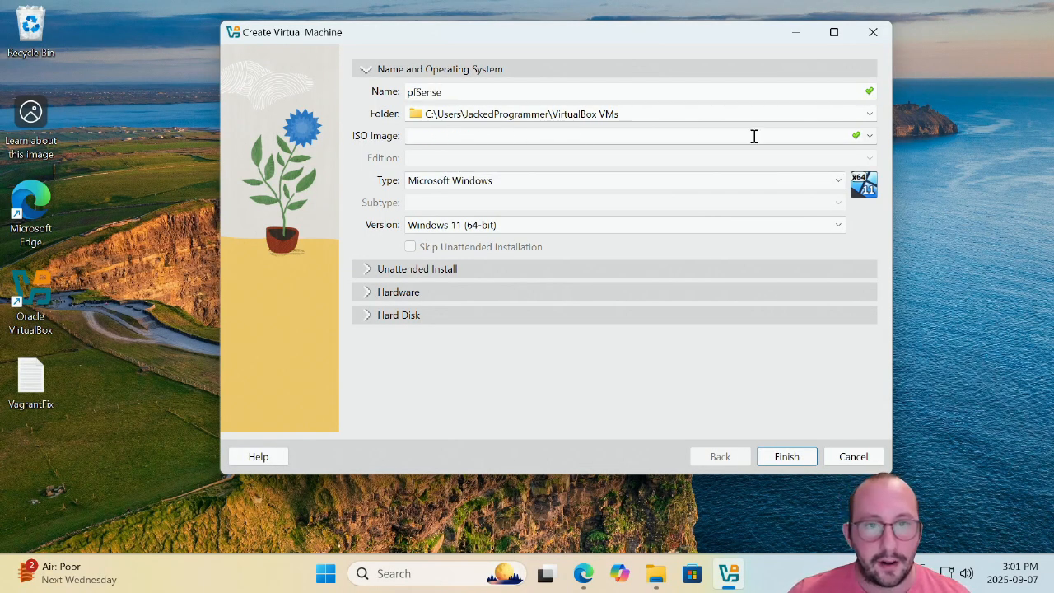
{"action": "left_click", "coordinate": [860, 135]}
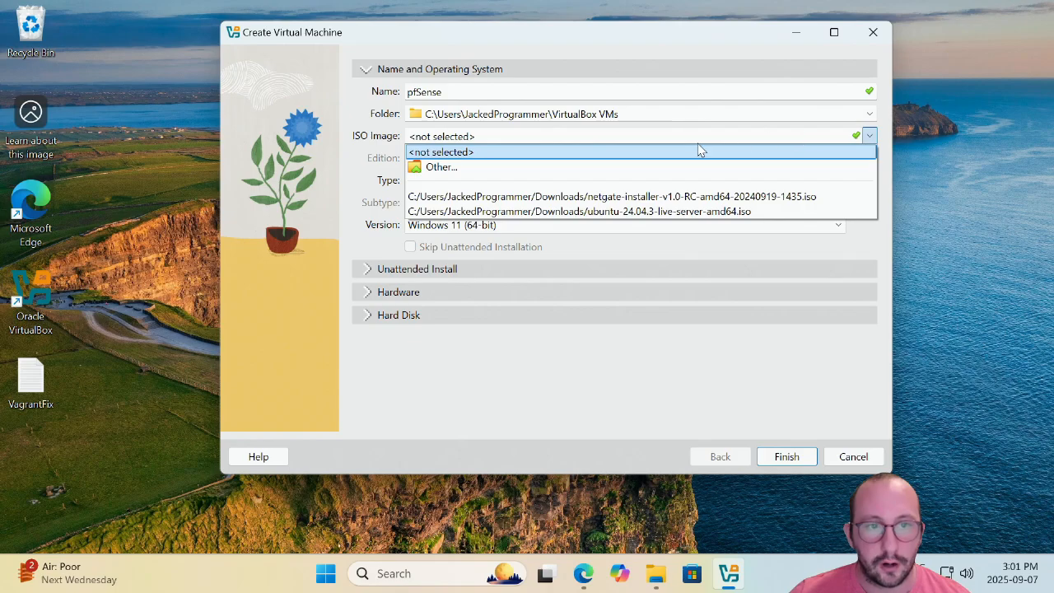
{"action": "left_click", "coordinate": [444, 168]}
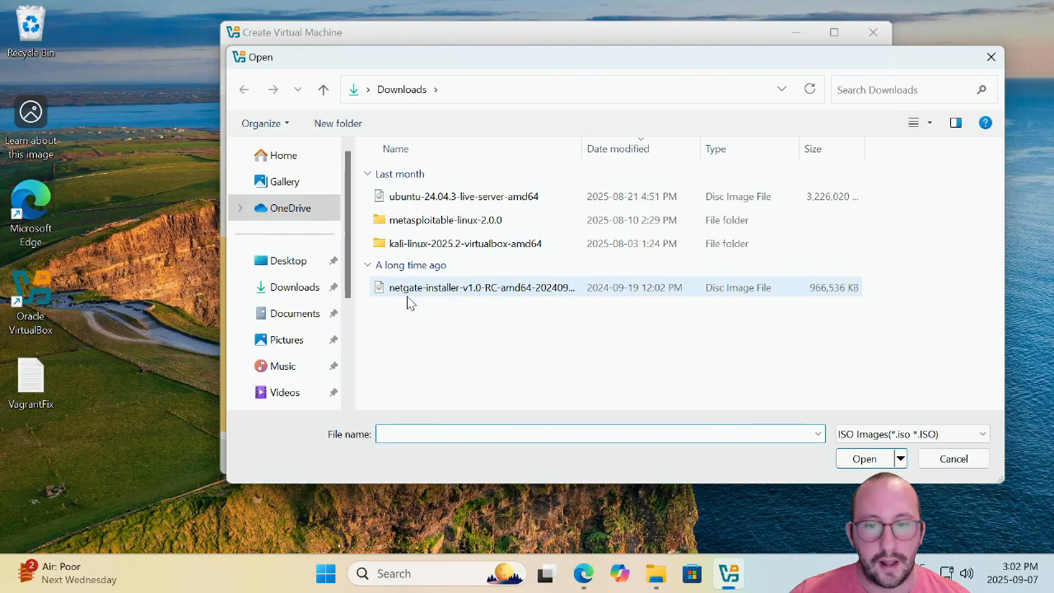
{"action": "double_click", "coordinate": [484, 290]}
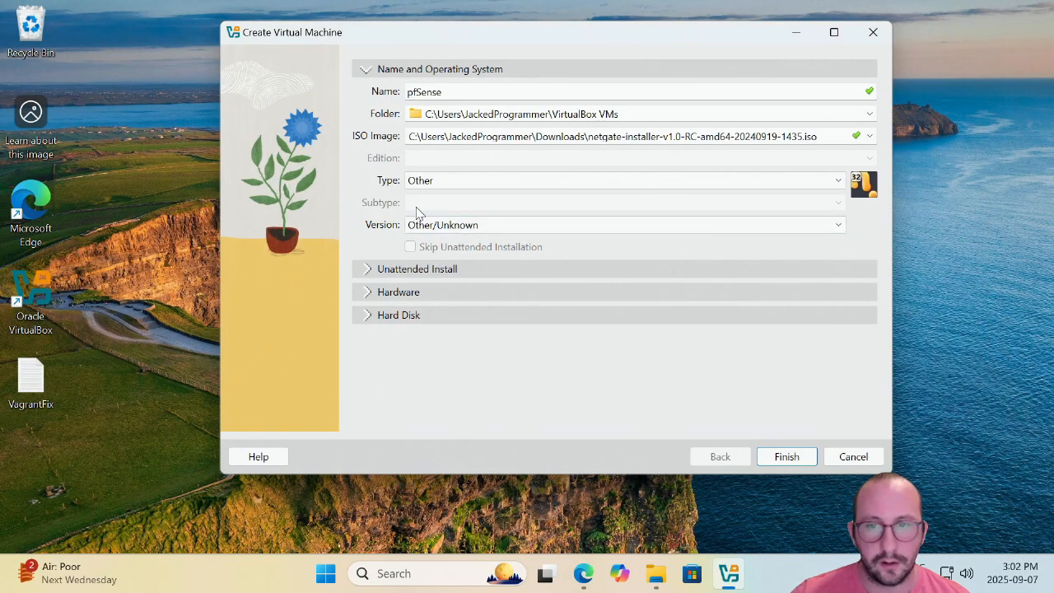
{"action": "left_click", "coordinate": [435, 184]}
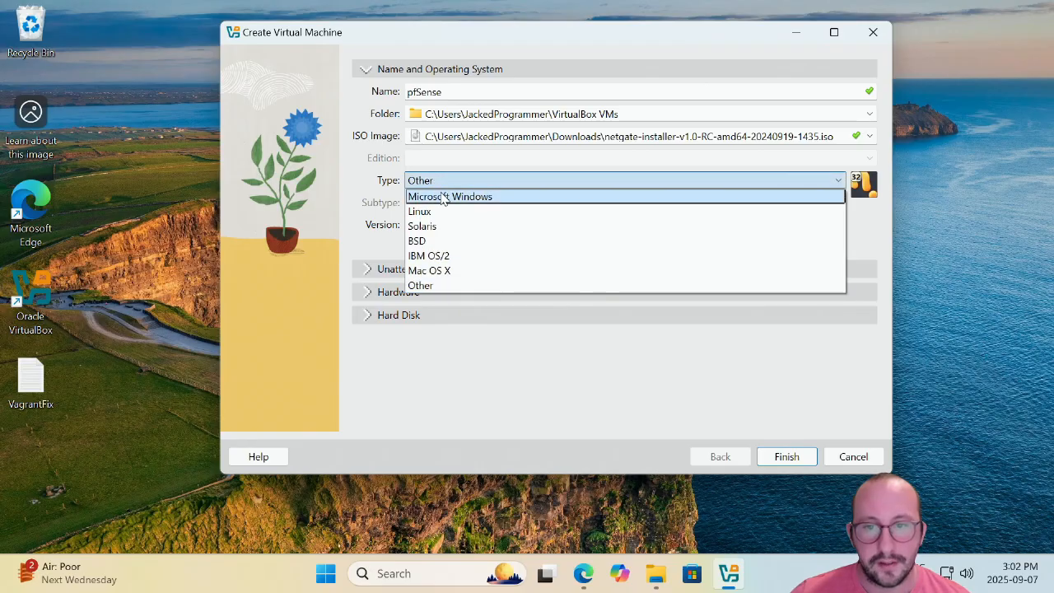
{"action": "left_click", "coordinate": [424, 243]}
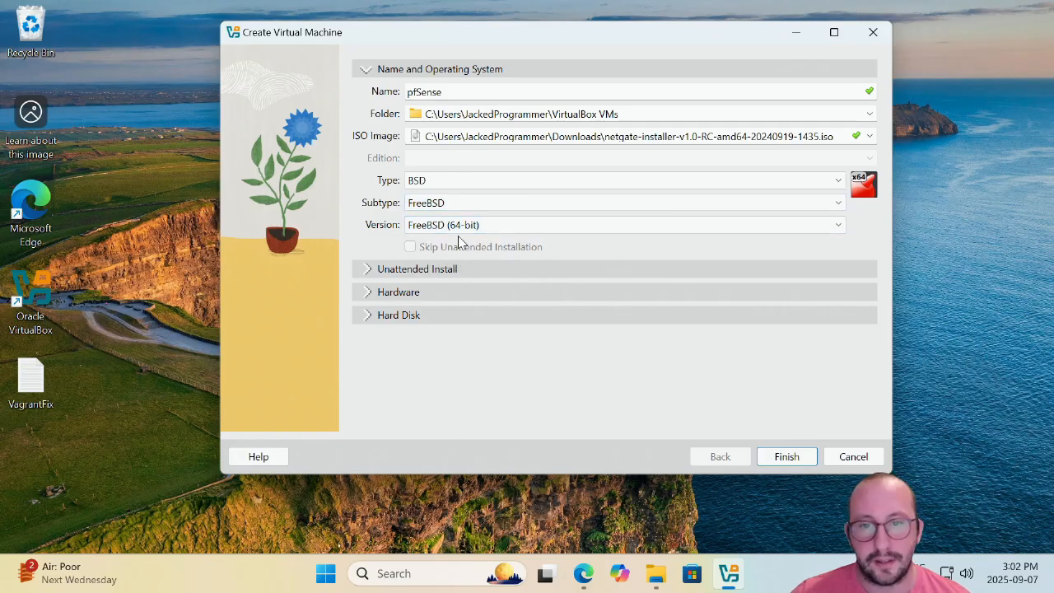
Give the pfSense VM 4096 MB memory, 2 processors and a 16 GB disk, and finish creating it.
{"action": "left_click", "coordinate": [367, 294]}
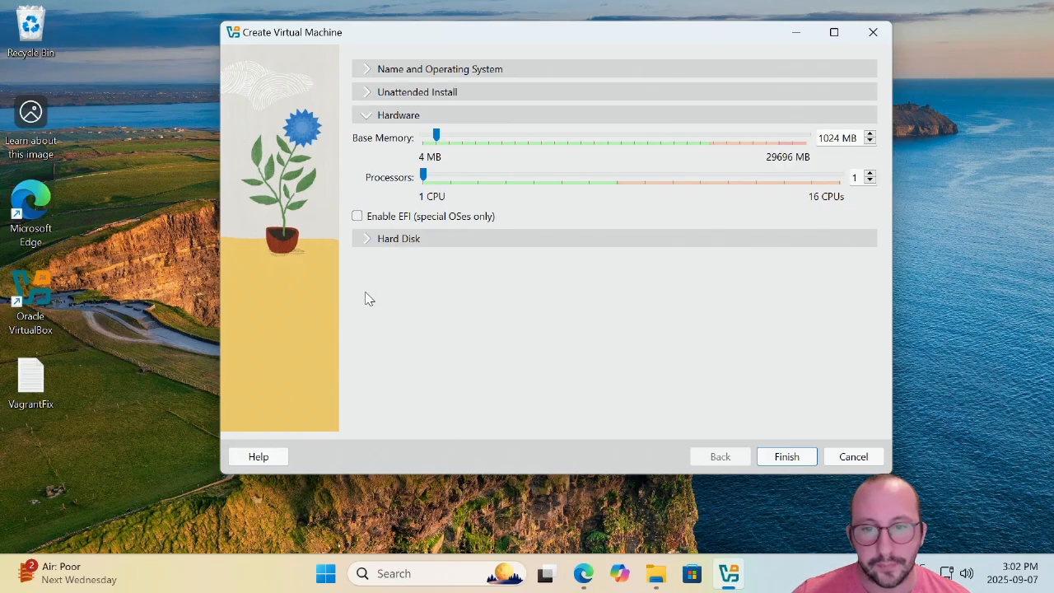
{"action": "left_click", "coordinate": [463, 140]}
{"action": "left_click", "coordinate": [463, 141]}
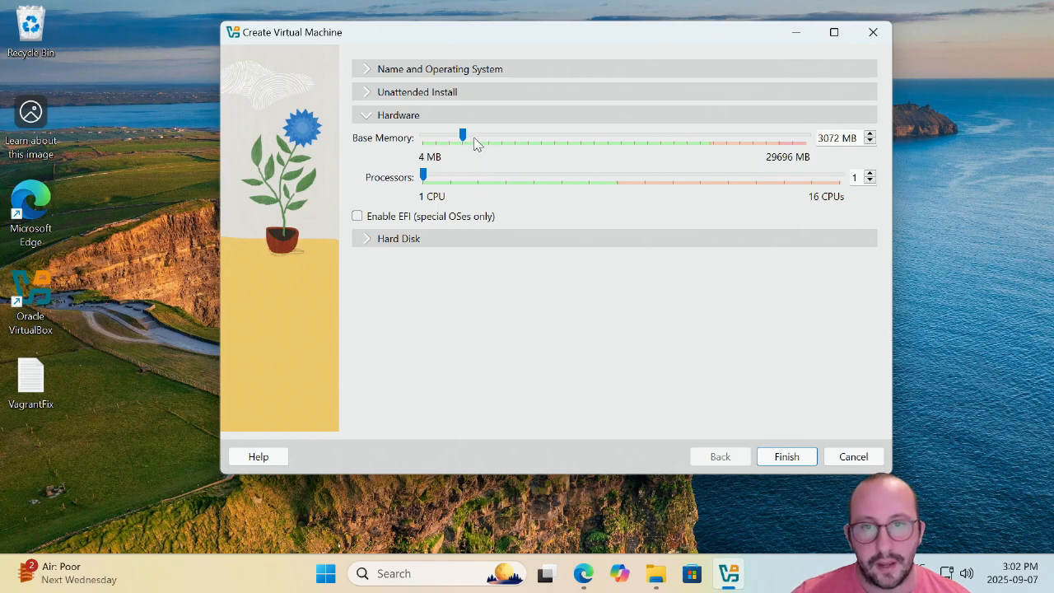
{"action": "left_click", "coordinate": [474, 142]}
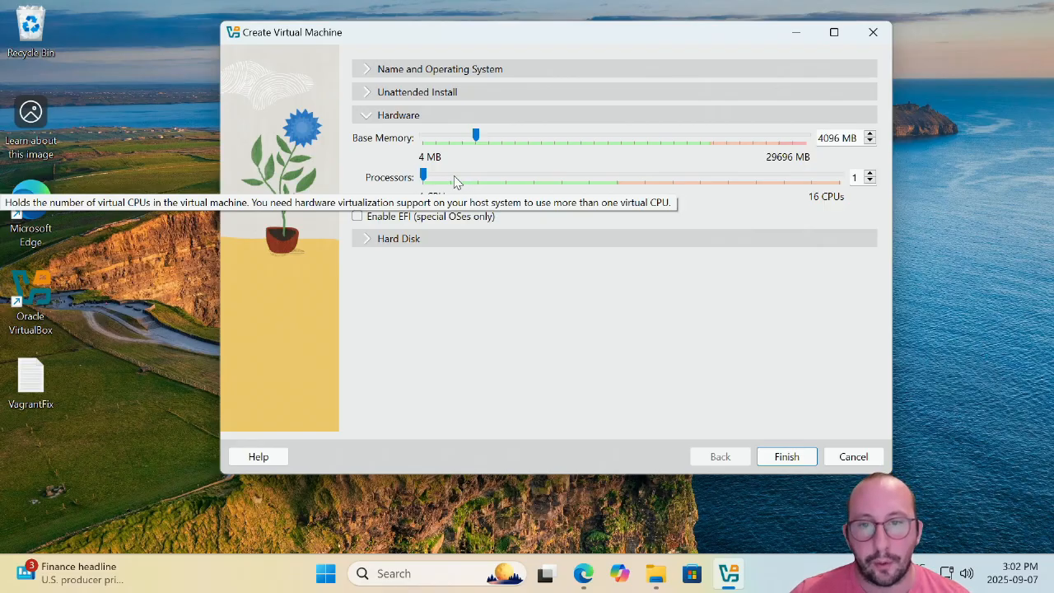
{"action": "left_click", "coordinate": [459, 180]}
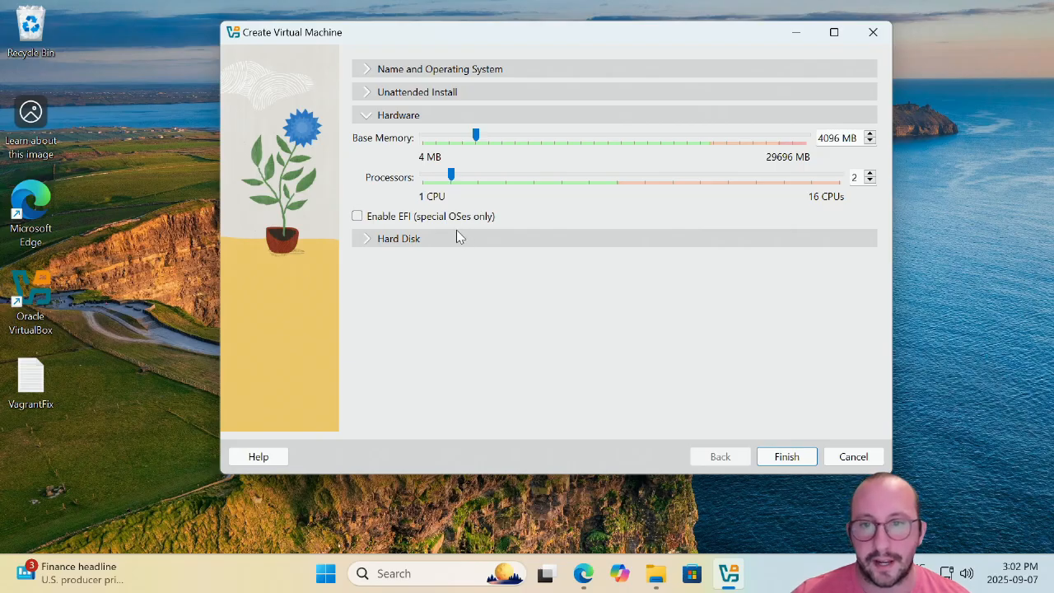
{"action": "left_click", "coordinate": [368, 238]}
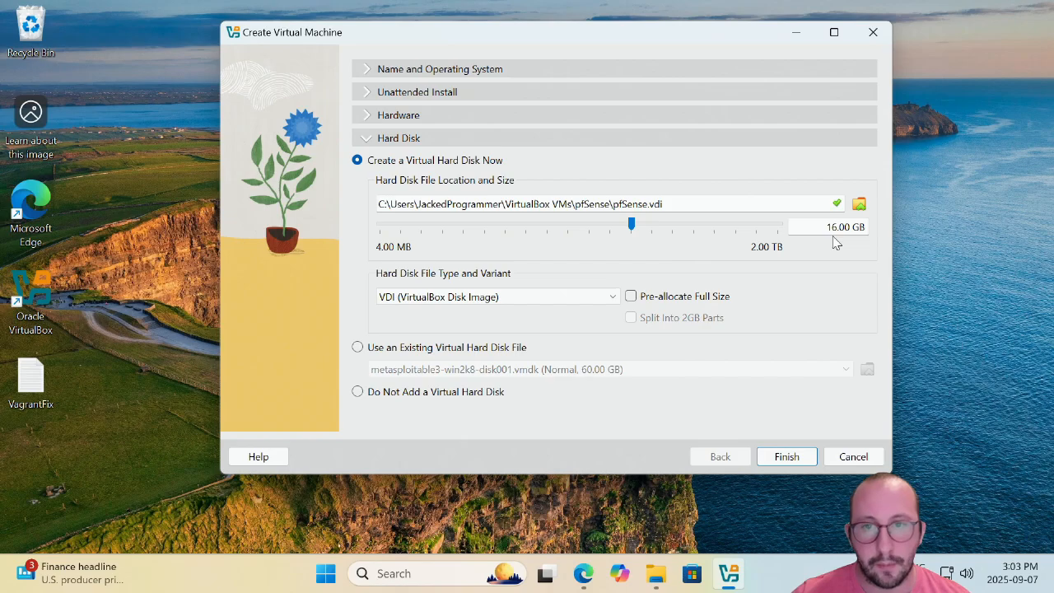
{"action": "left_click", "coordinate": [786, 456]}
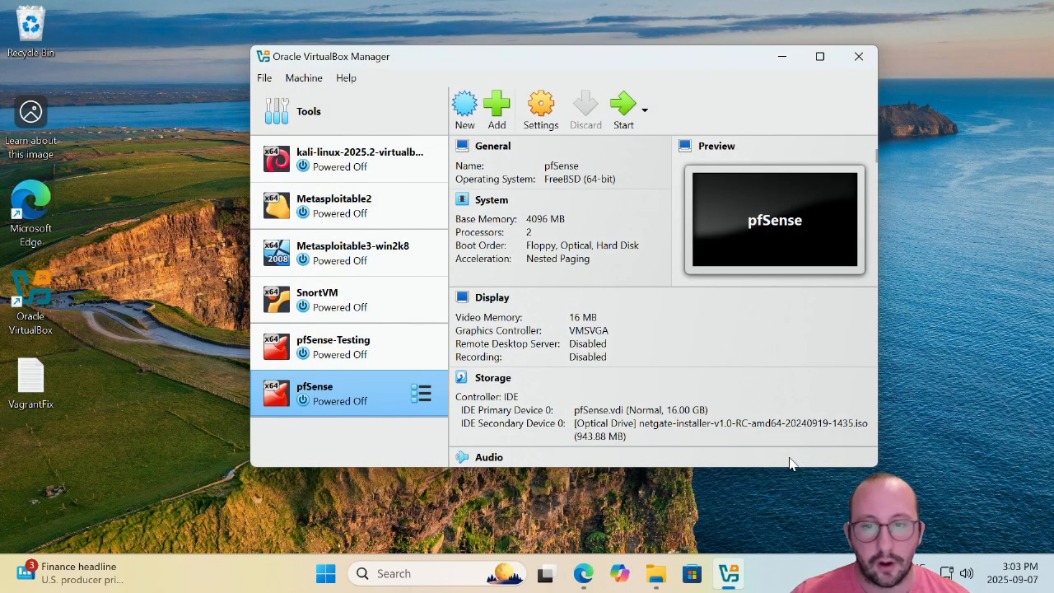
In pfSense's network settings, attach Adapter 1 as a Bridged Adapter.
{"action": "left_click", "coordinate": [545, 117]}
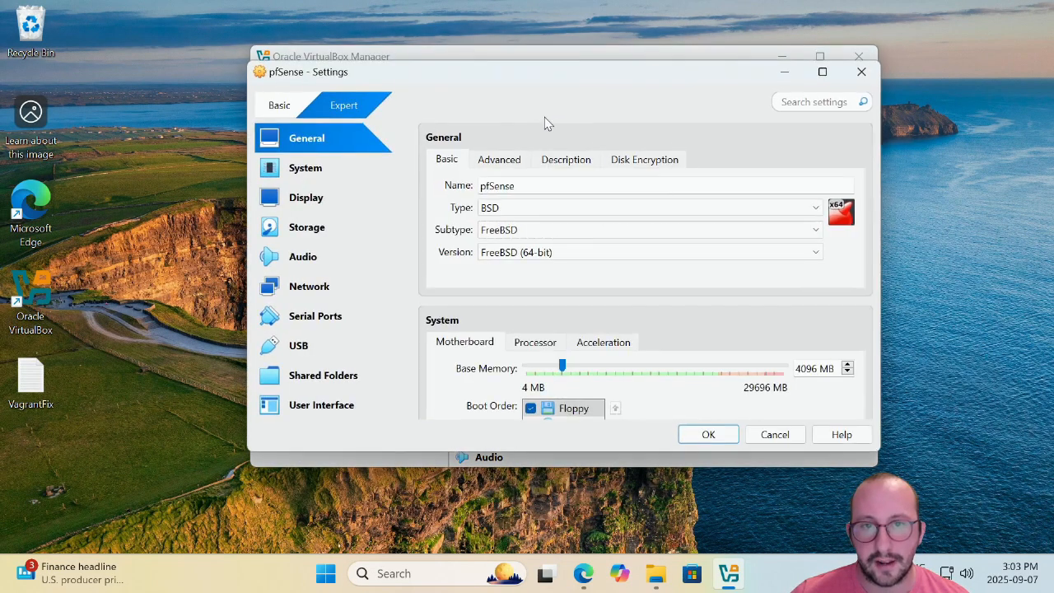
{"action": "left_click", "coordinate": [311, 286]}
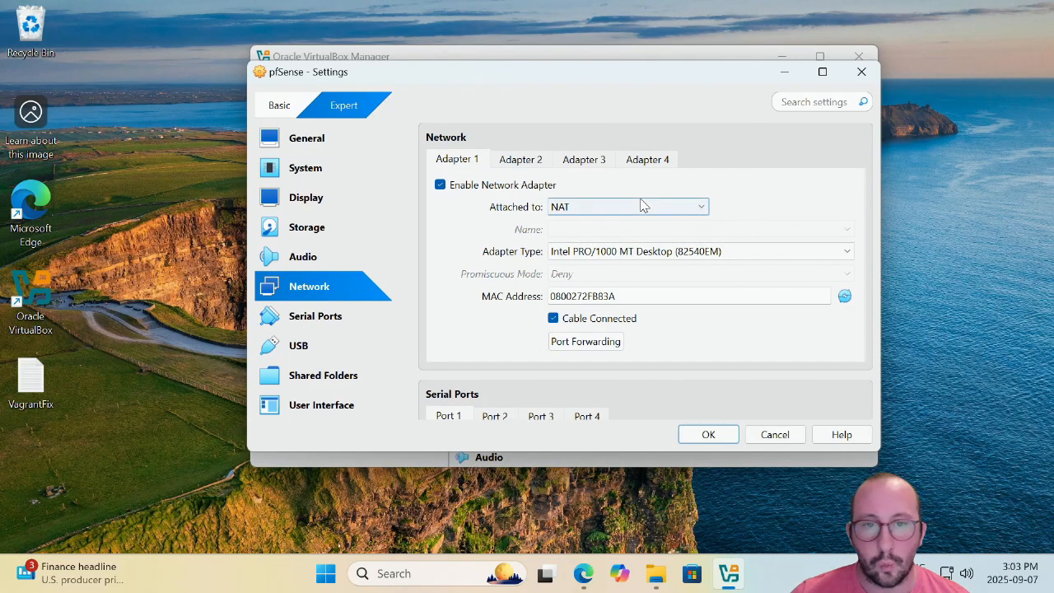
{"action": "scroll", "coordinate": [643, 206], "scroll_direction": "up", "scroll_amount": 2}
{"action": "scroll", "coordinate": [648, 244], "scroll_direction": "down", "scroll_amount": 1}
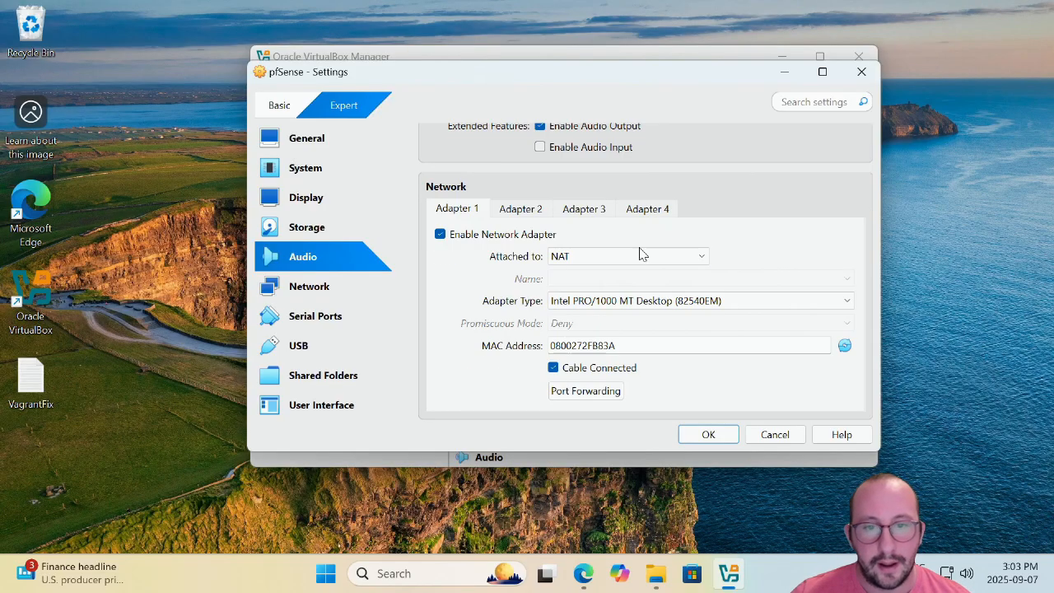
{"action": "scroll", "coordinate": [609, 214], "scroll_direction": "down", "scroll_amount": 1}
{"action": "left_click", "coordinate": [607, 210]}
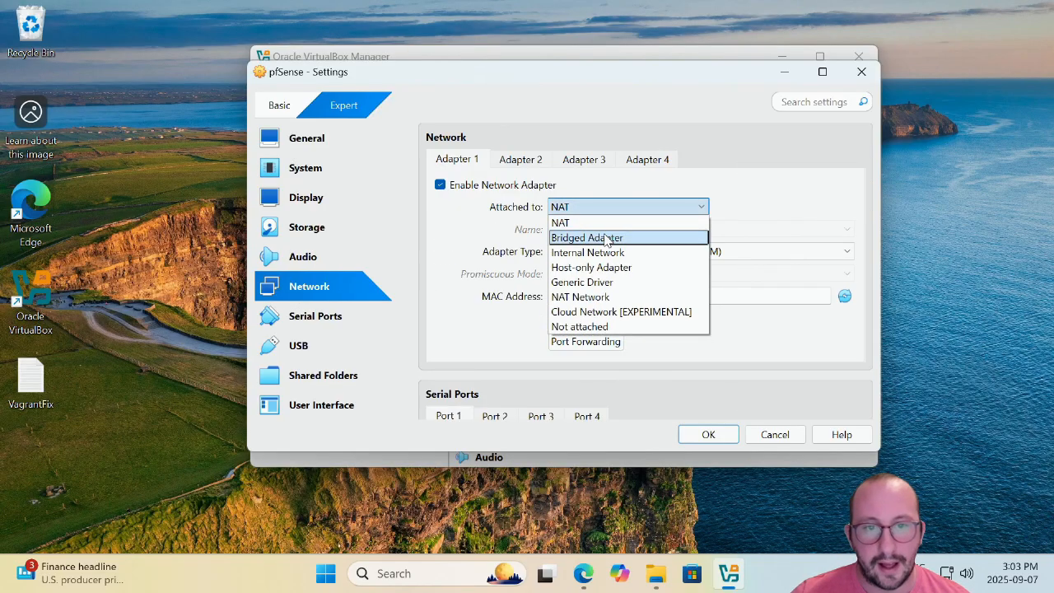
{"action": "left_click", "coordinate": [607, 239]}
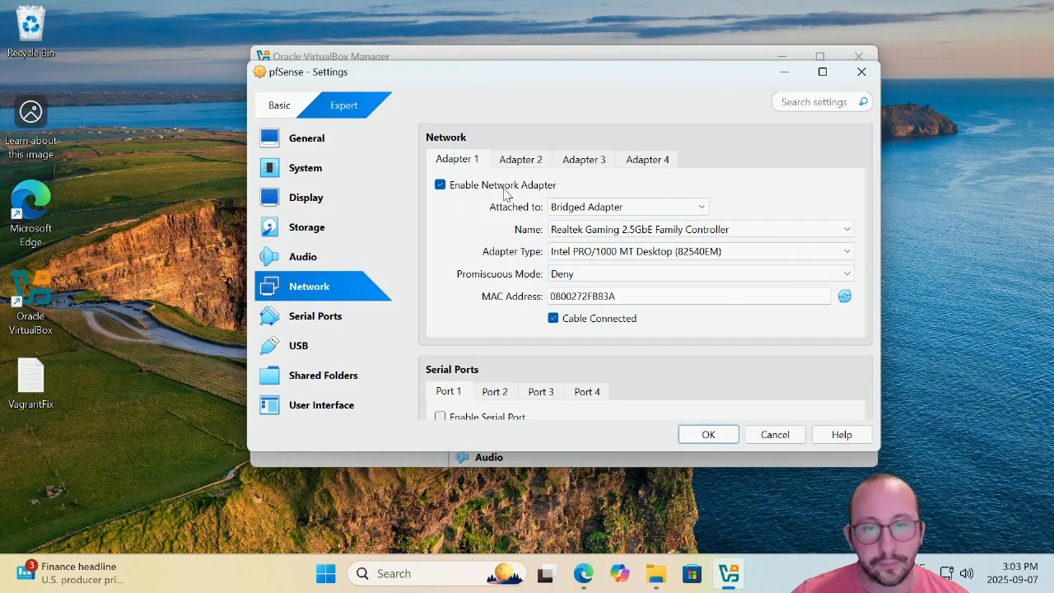
{"action": "left_click", "coordinate": [520, 159]}
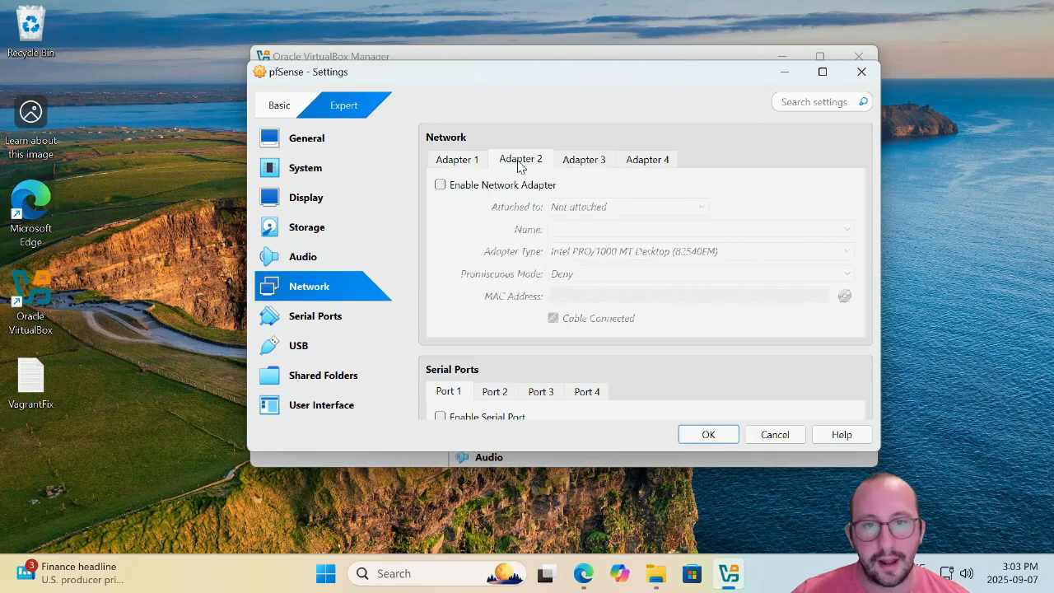
Enable Adapter 2 on Internal Network 'pfVulnLabs' with promiscuous mode Allow All, and save.
{"action": "left_click", "coordinate": [442, 186]}
{"action": "left_click", "coordinate": [604, 208]}
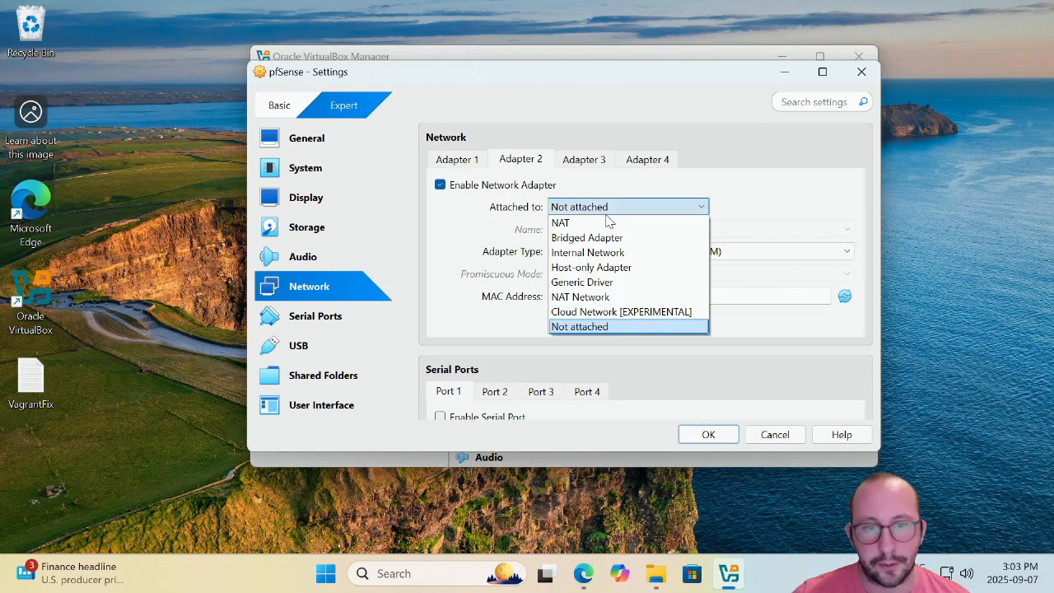
{"action": "left_click", "coordinate": [597, 254]}
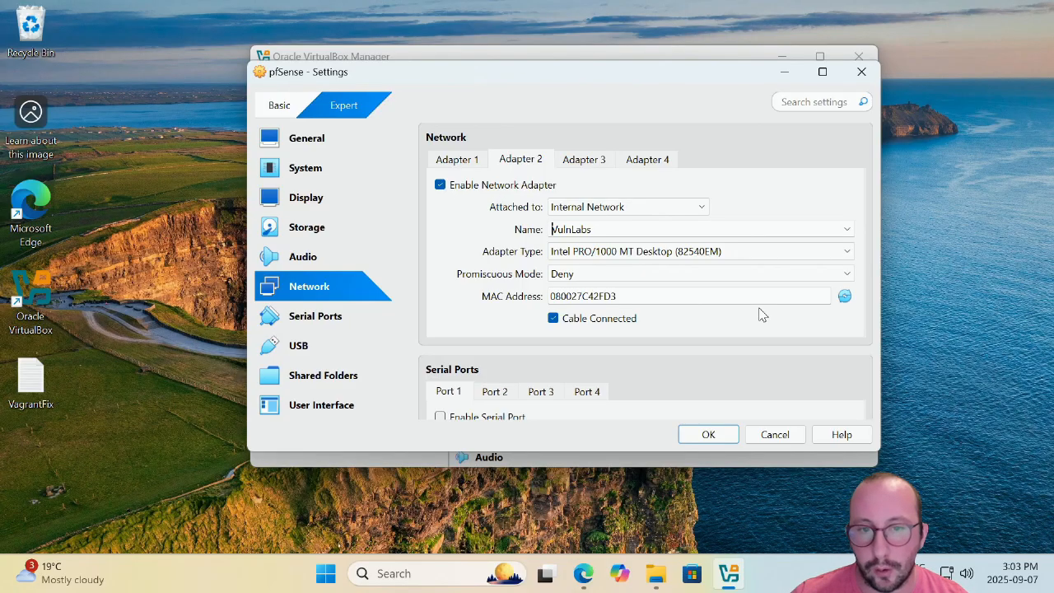
{"action": "type", "text": "p"}
{"action": "key", "text": "shift+End"}
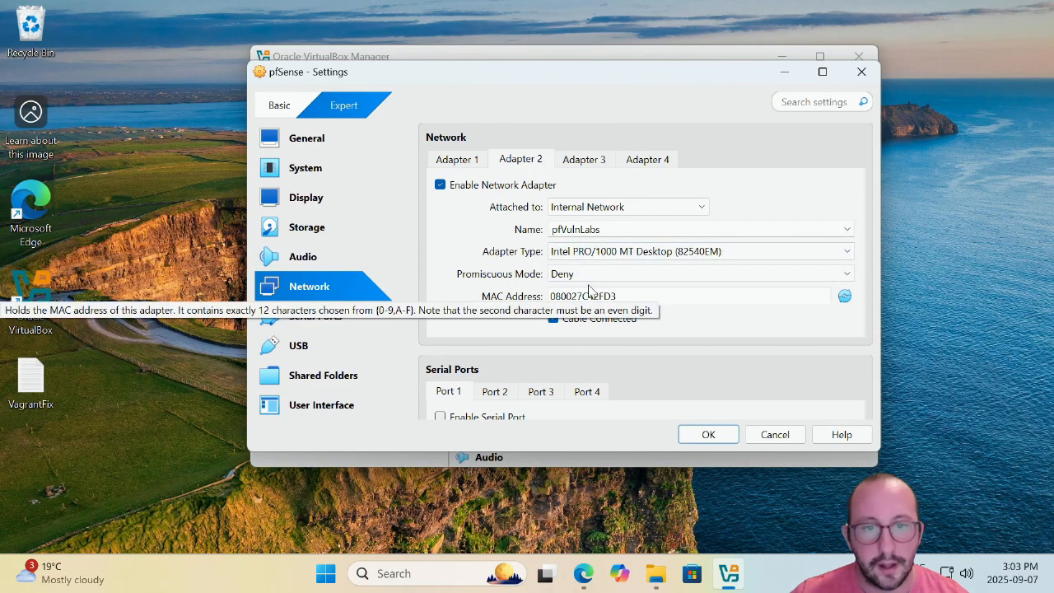
{"action": "left_click", "coordinate": [567, 274]}
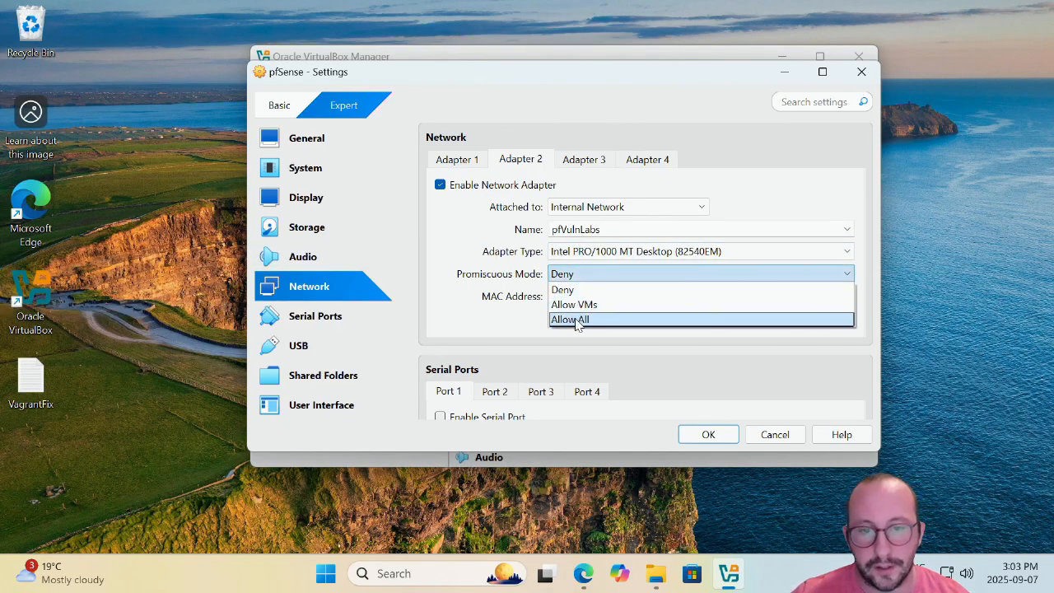
{"action": "left_click", "coordinate": [576, 322]}
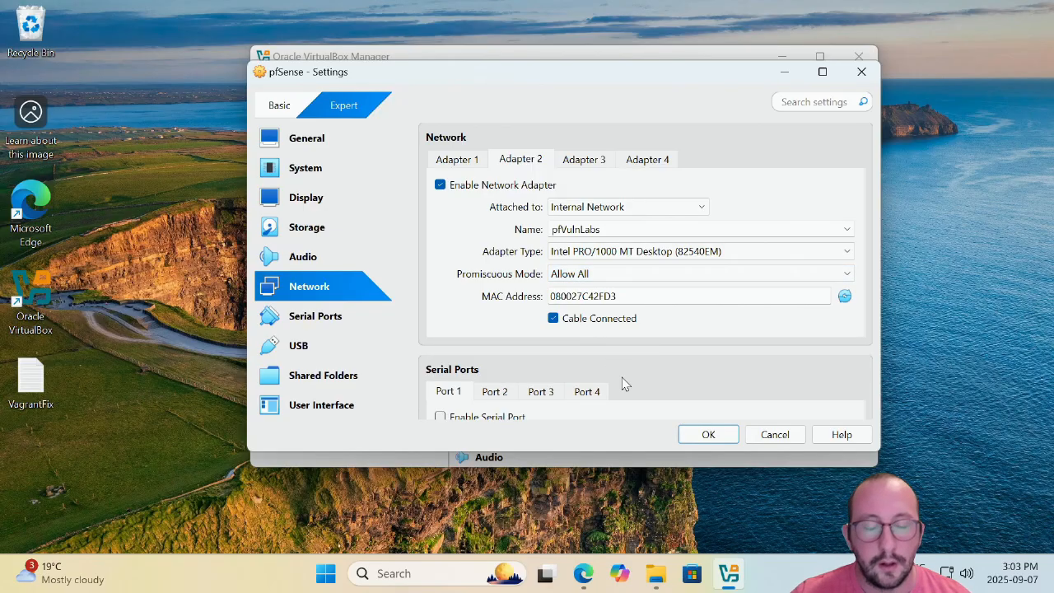
{"action": "left_click", "coordinate": [706, 435]}
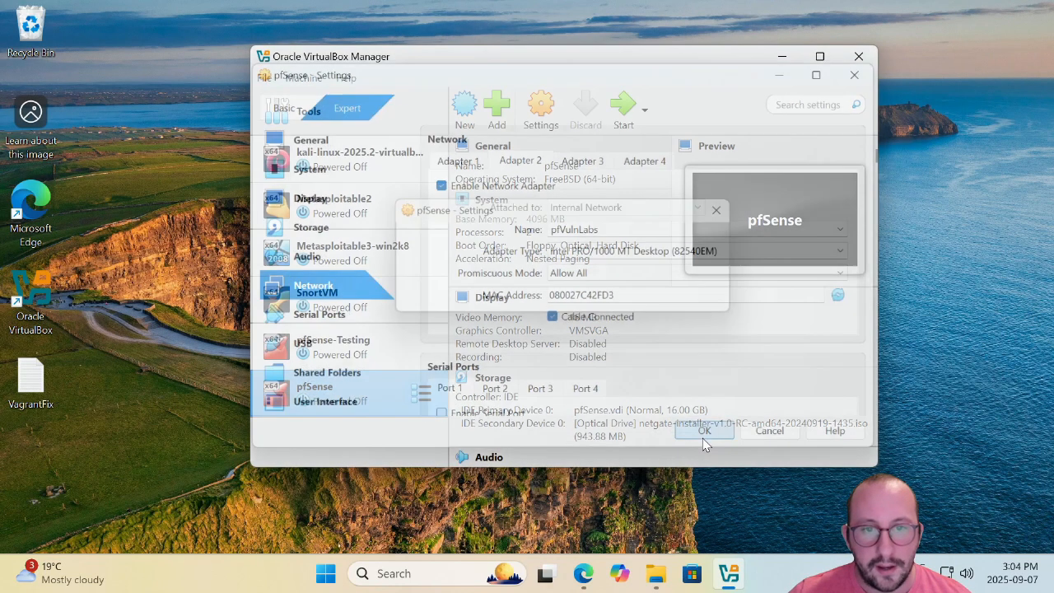
Start the pfSense VM, then move its console window up-left and enlarge it.
{"action": "left_click", "coordinate": [624, 110]}
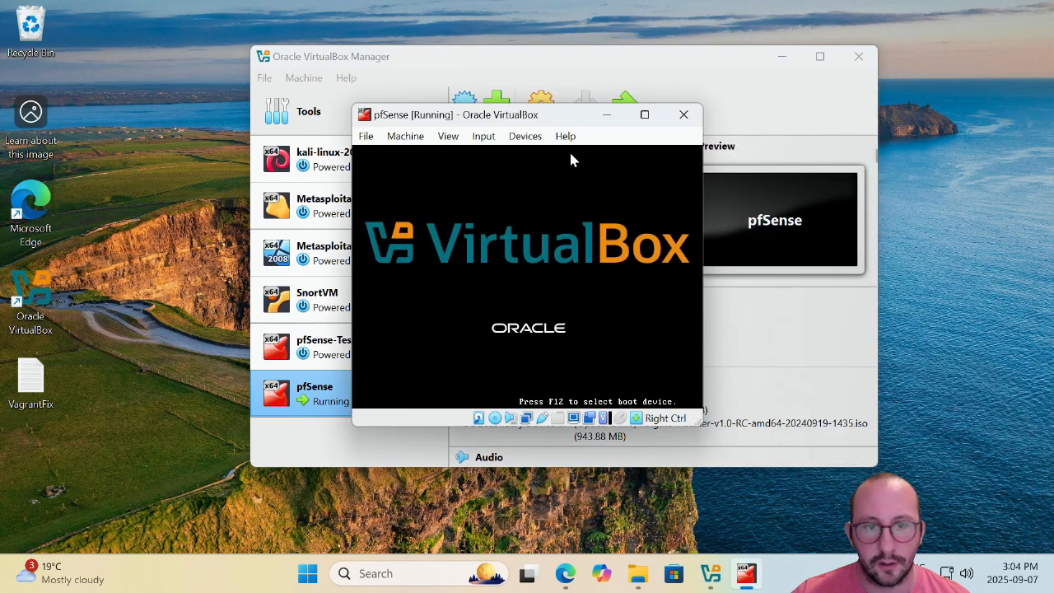
{"action": "left_click_drag", "start_coordinate": [567, 120], "coordinate": [493, 76]}
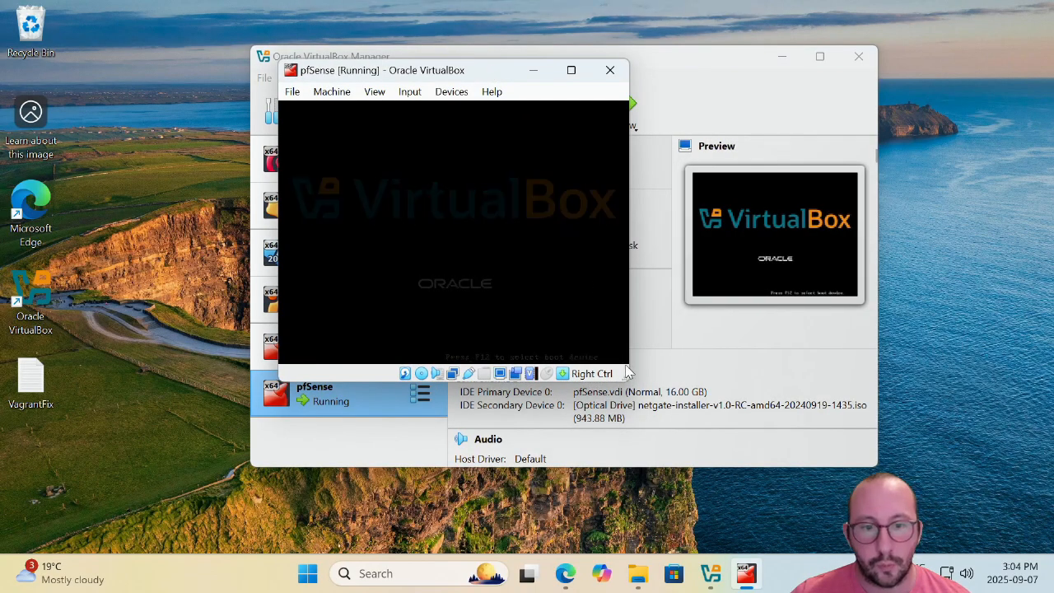
{"action": "left_click_drag", "start_coordinate": [672, 336], "coordinate": [810, 431]}
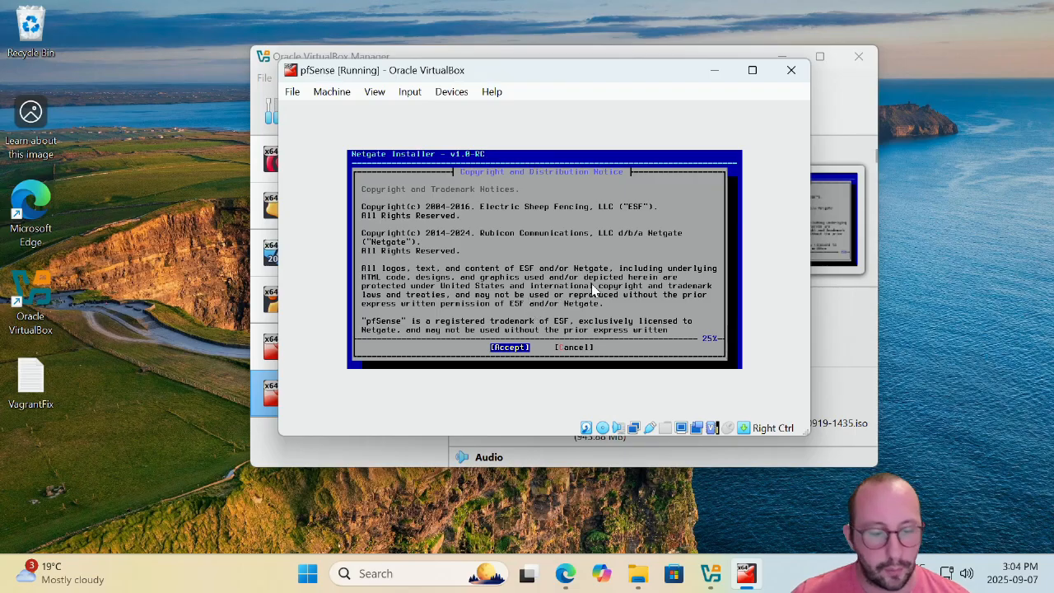
Accept the copyright notice, choose Install, and acknowledge the Network Installation message.
{"action": "key", "text": "Return"}
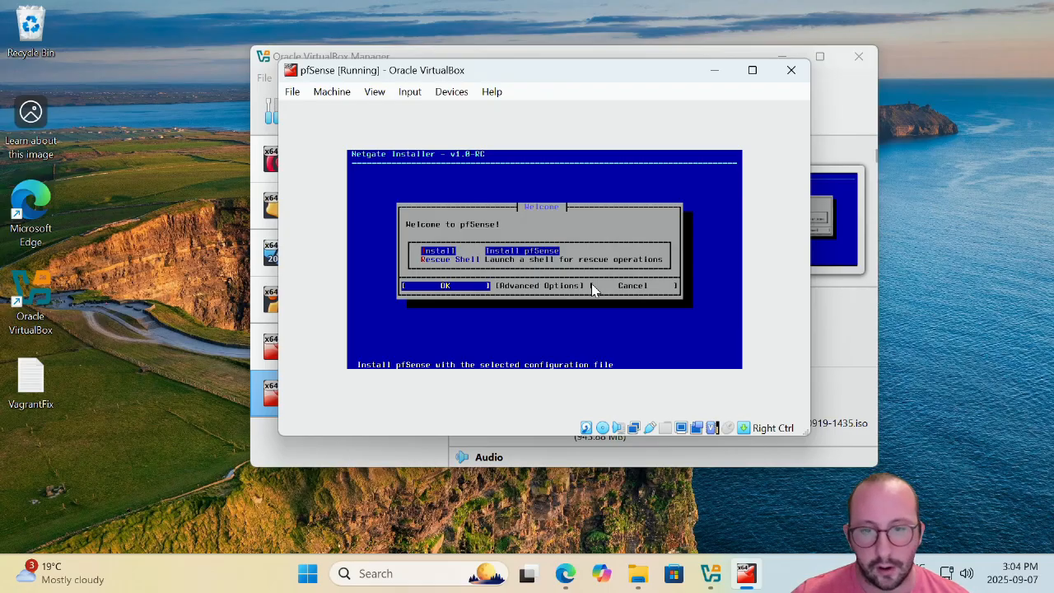
{"action": "key", "text": "Return"}
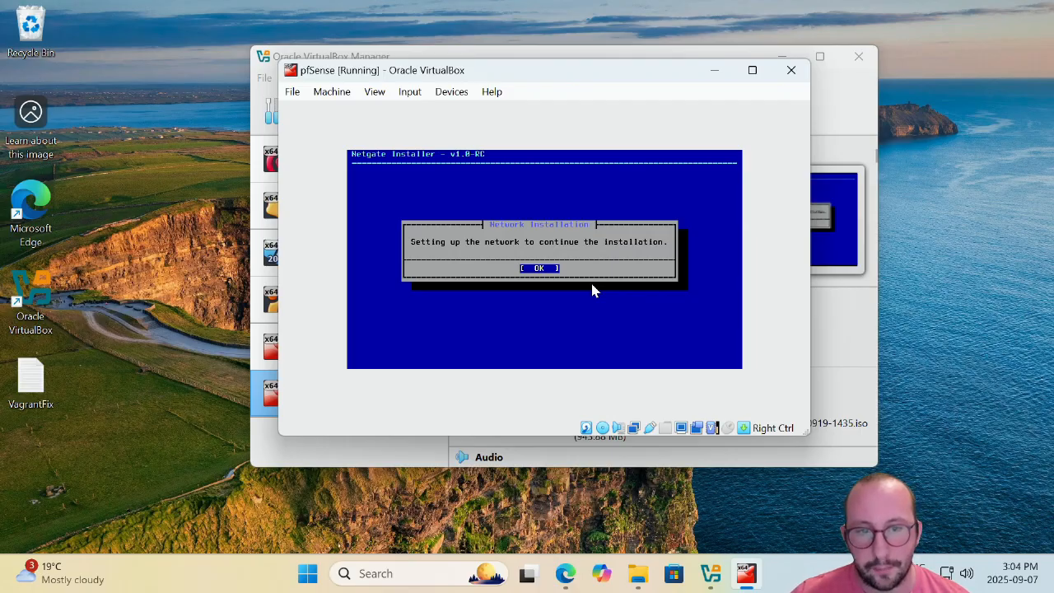
{"action": "key", "text": "Return"}
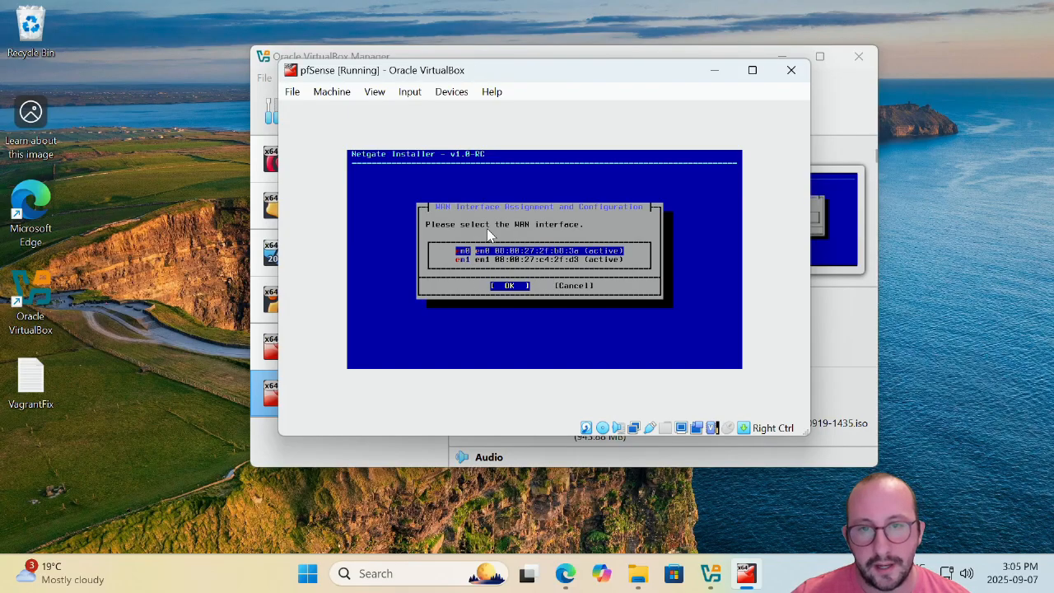
Open the pfSense VM's Network settings to compare Bridged Adapter 1's MAC with em0.
{"action": "left_click_drag", "start_coordinate": [578, 78], "coordinate": [755, 90]}
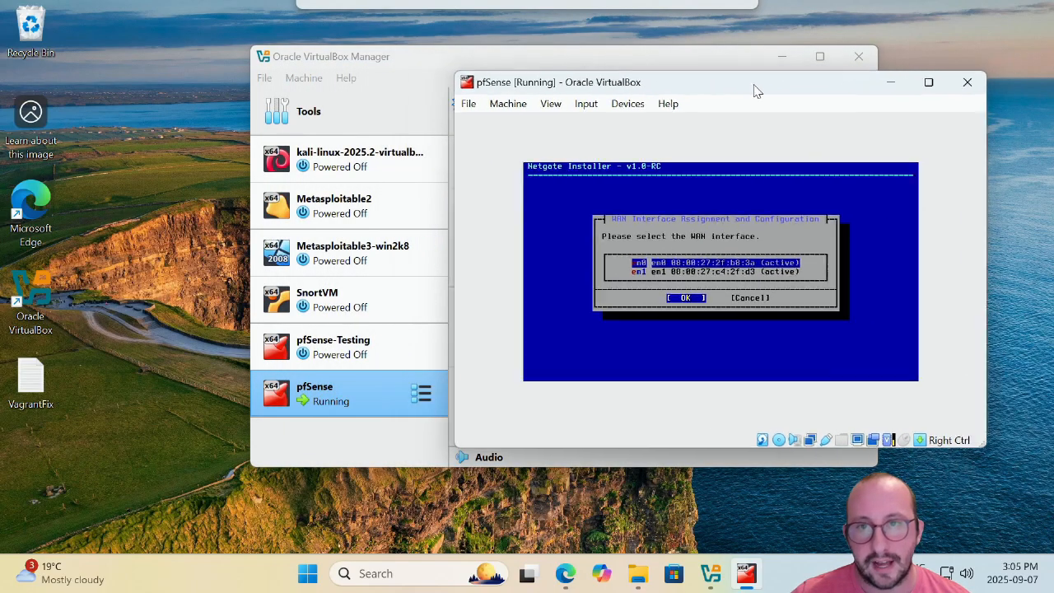
{"action": "left_click_drag", "start_coordinate": [654, 57], "coordinate": [391, 66]}
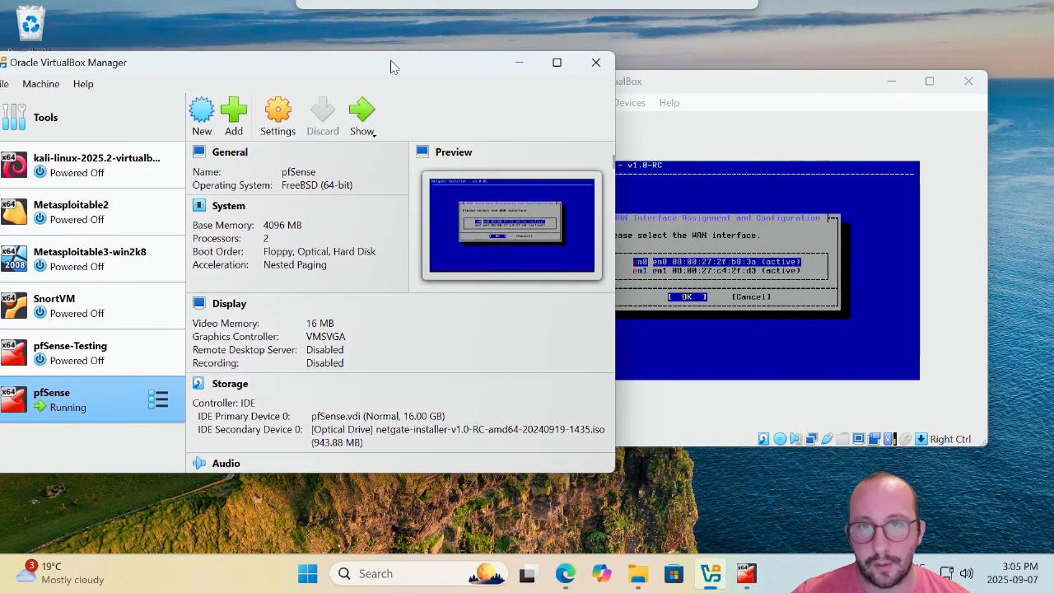
{"action": "left_click_drag", "start_coordinate": [724, 85], "coordinate": [816, 81]}
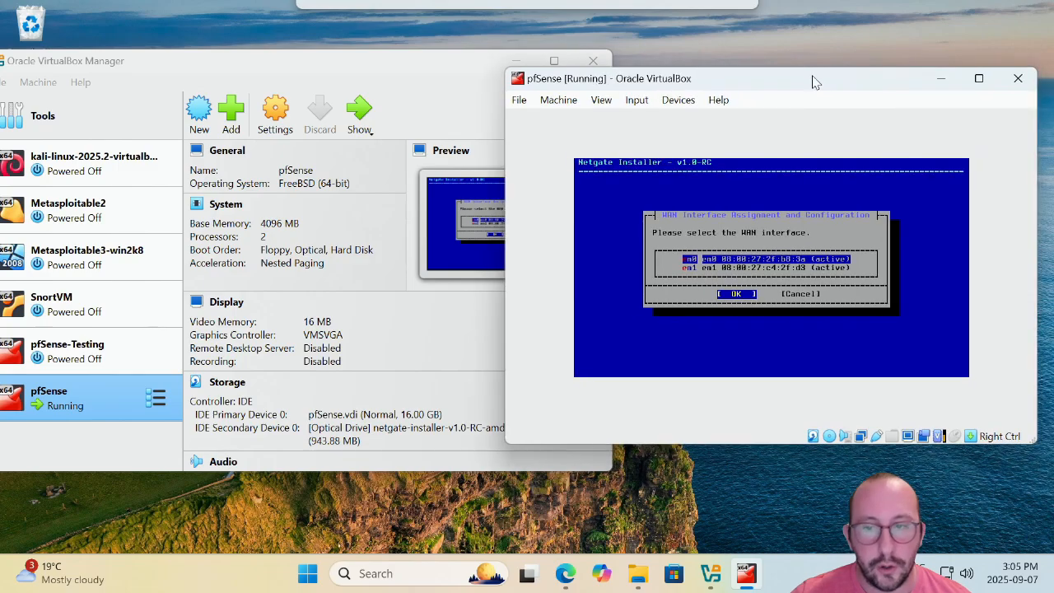
{"action": "left_click", "coordinate": [280, 110]}
{"action": "left_click", "coordinate": [279, 108]}
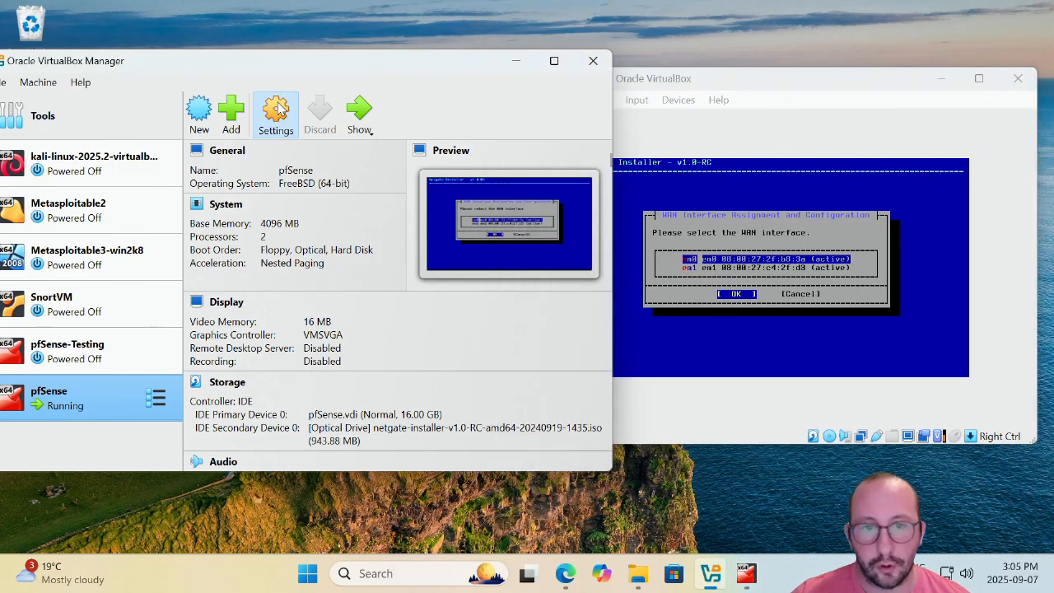
{"action": "left_click", "coordinate": [66, 294]}
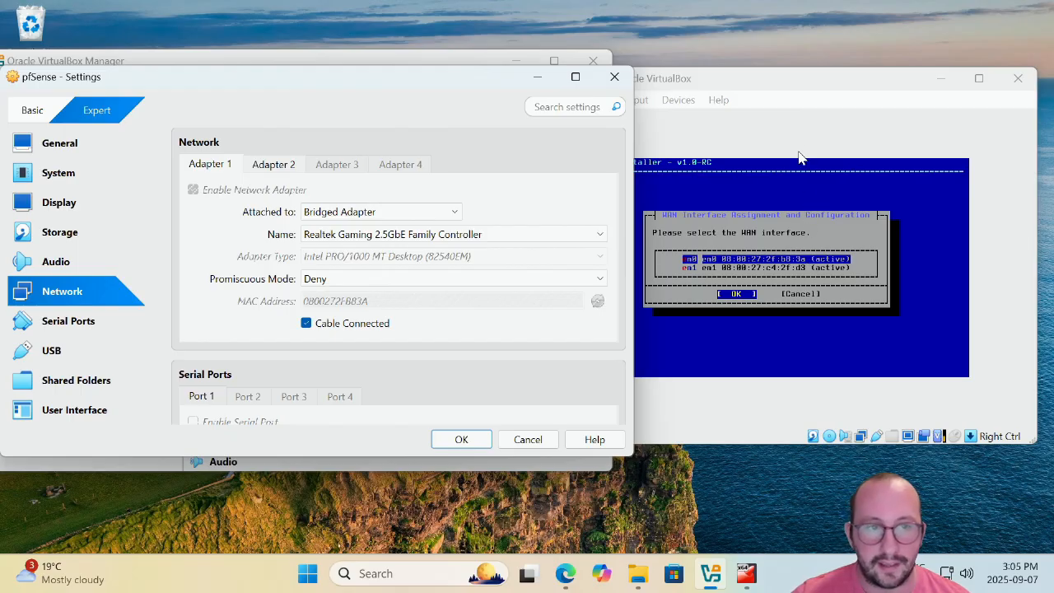
{"action": "left_click_drag", "start_coordinate": [807, 79], "coordinate": [745, 79]}
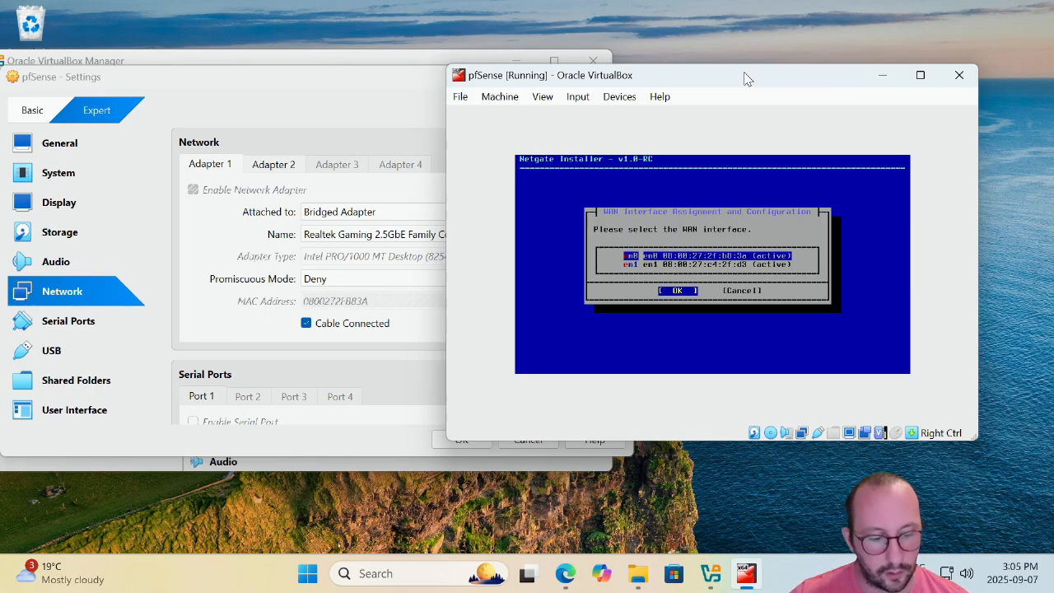
Assign em0 as the WAN interface and keep its DHCP client mode.
{"action": "key", "text": "Return"}
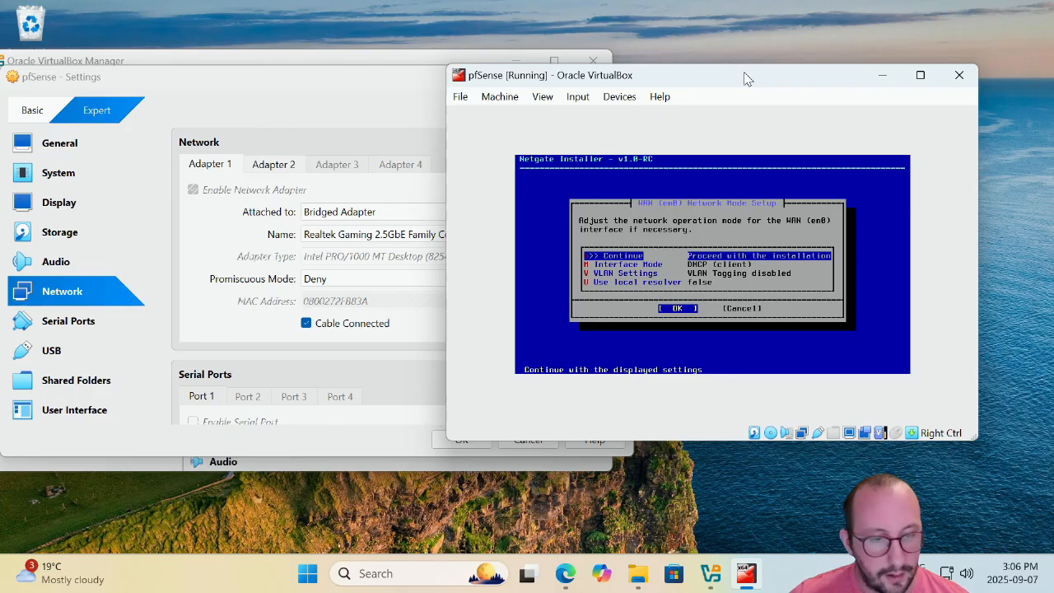
{"action": "key", "text": "Return"}
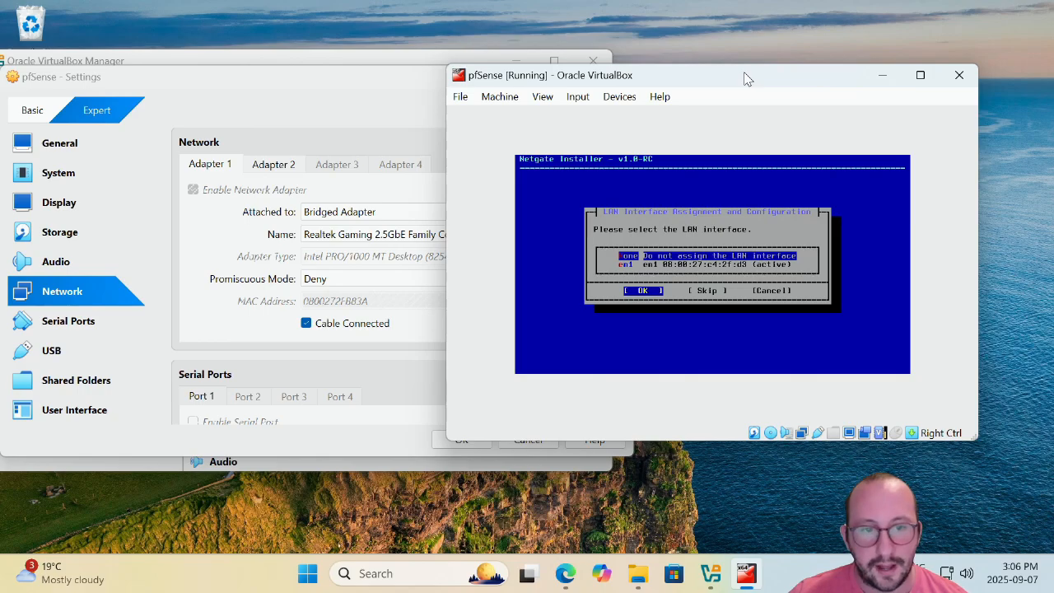
Assign em1 as the LAN interface and accept its static 192.168.1.1/24 settings.
{"action": "key", "text": "Down"}
{"action": "key", "text": "Up"}
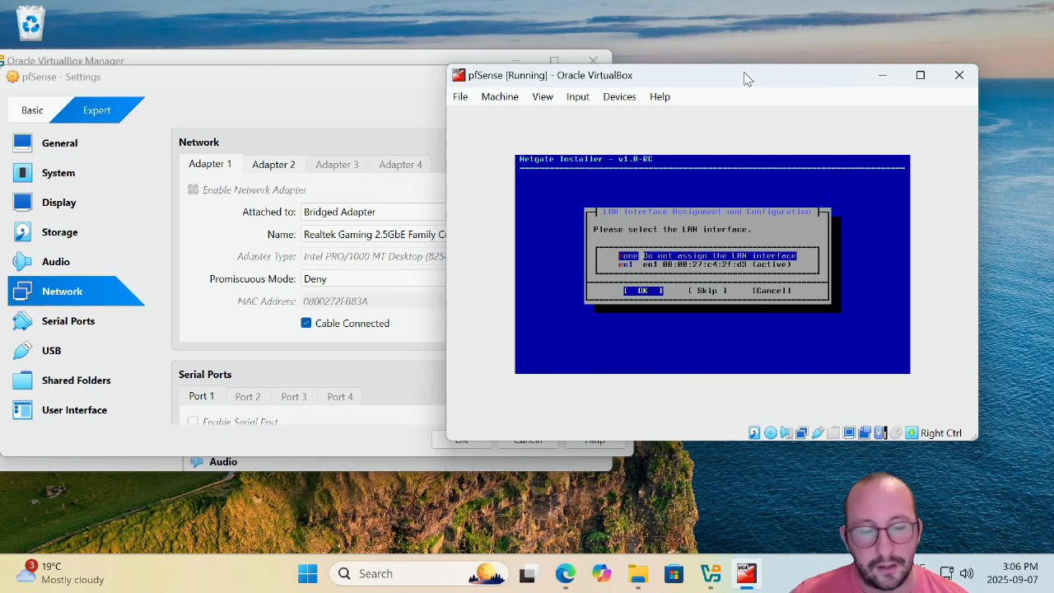
{"action": "key", "text": "Down"}
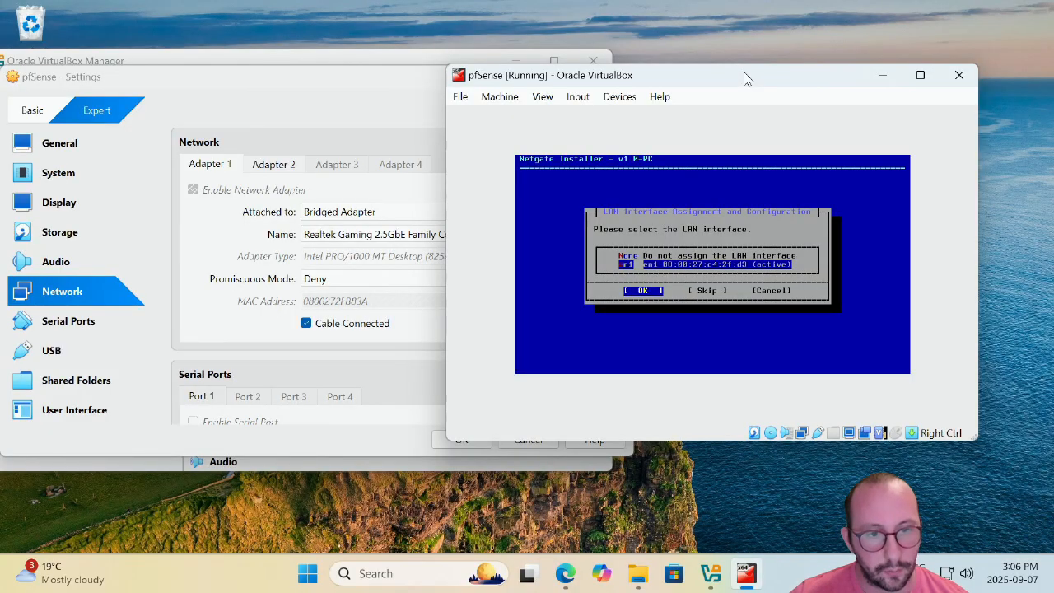
{"action": "key", "text": "Return"}
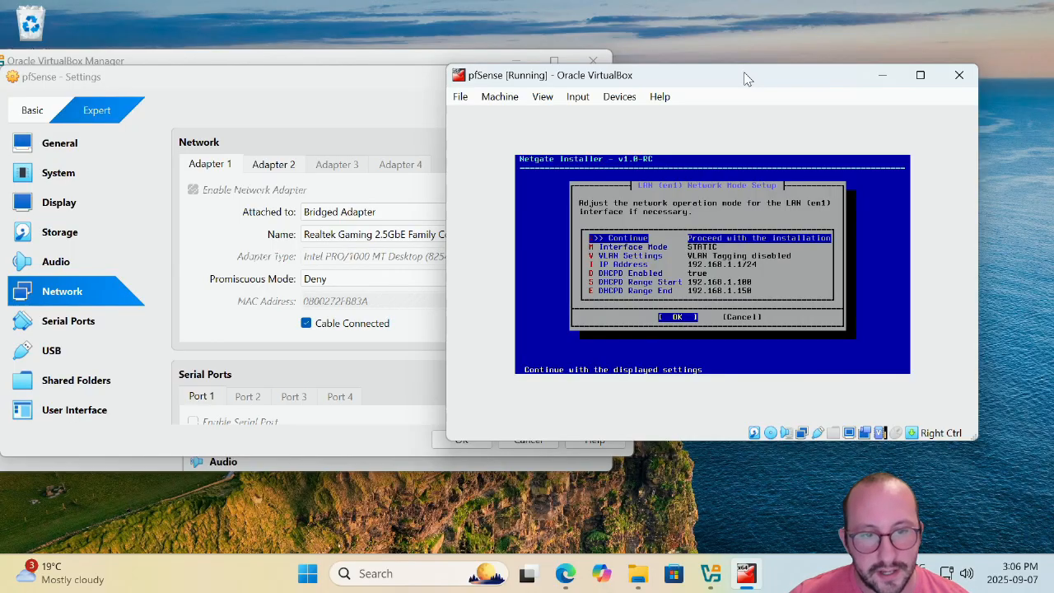
{"action": "key", "text": "Down"}
{"action": "key", "text": "Down"}
{"action": "key", "text": "Down"}
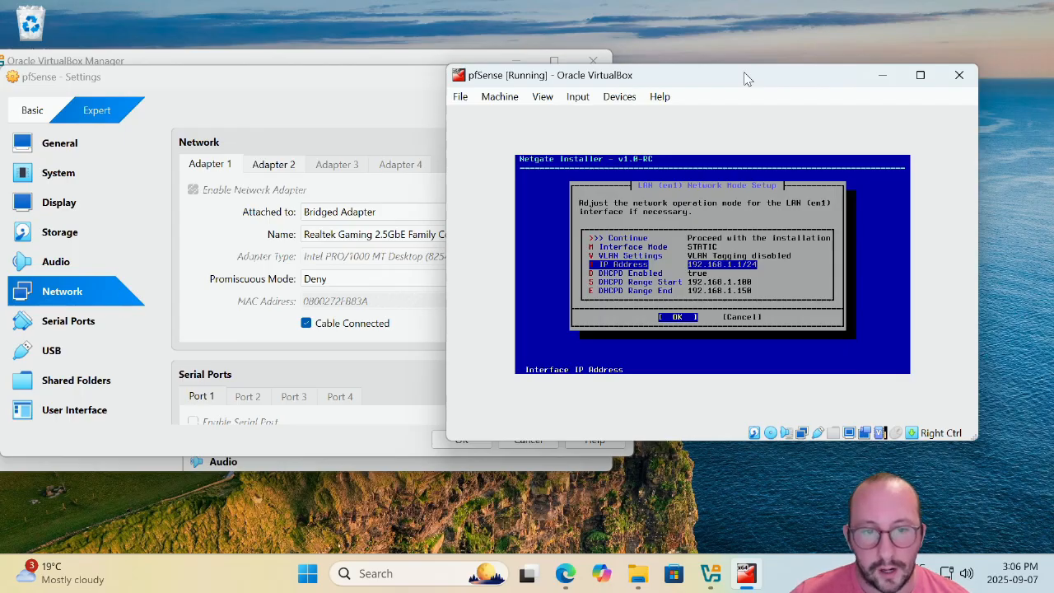
{"action": "key", "text": "Up"}
{"action": "key", "text": "Up"}
{"action": "key", "text": "Up"}
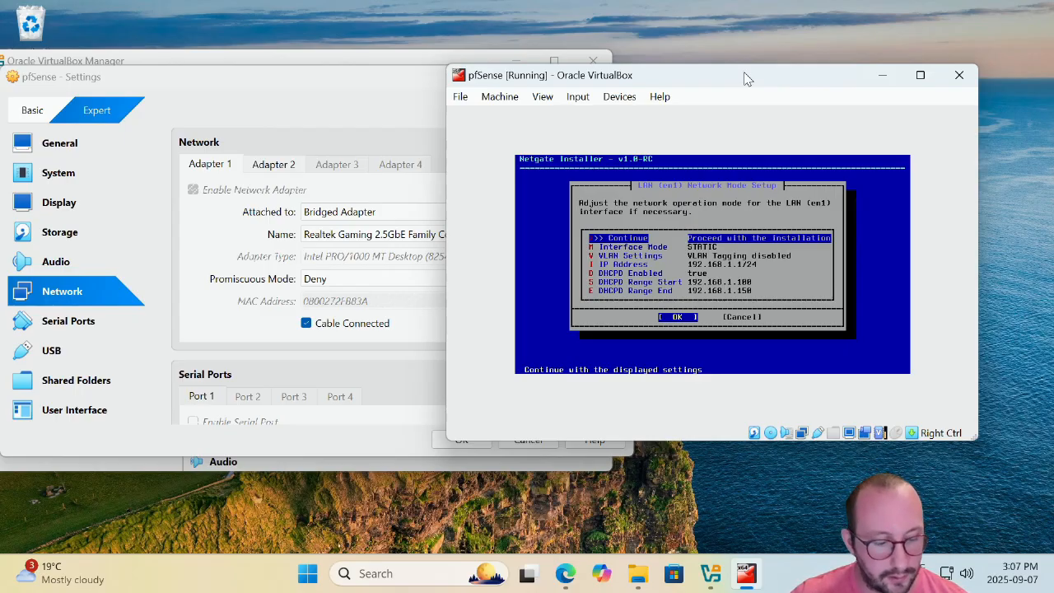
{"action": "key", "text": "Return"}
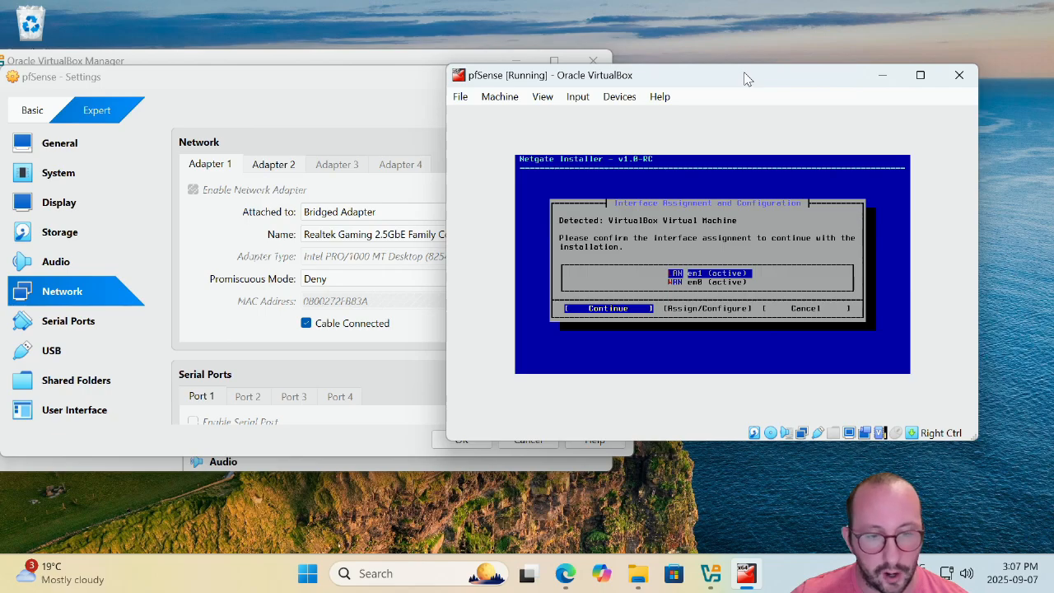
Confirm the LAN em1 / WAN em0 assignment and choose Install CE.
{"action": "key", "text": "Return"}
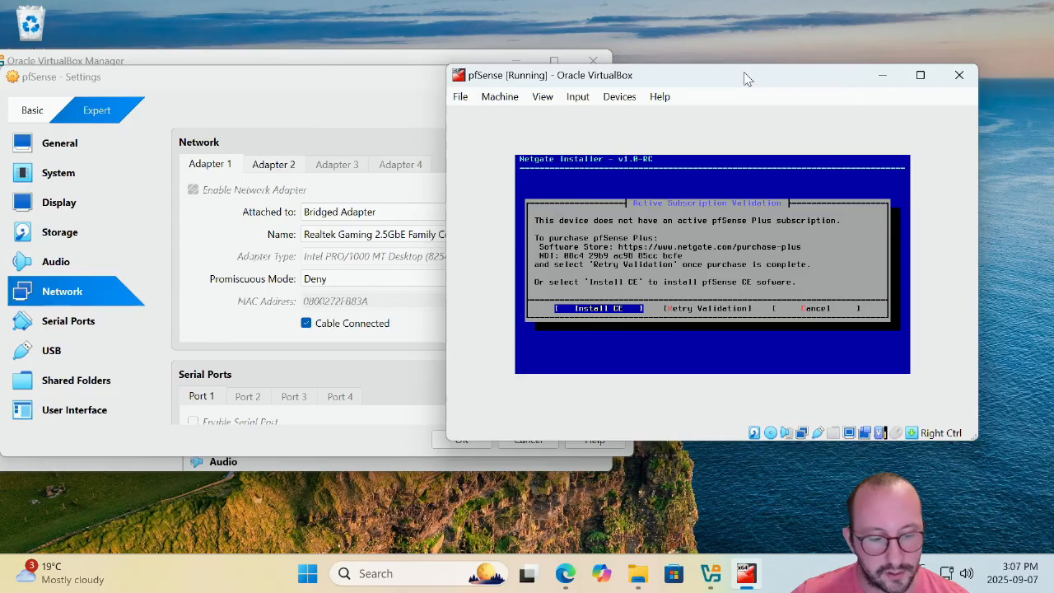
{"action": "key", "text": "Return"}
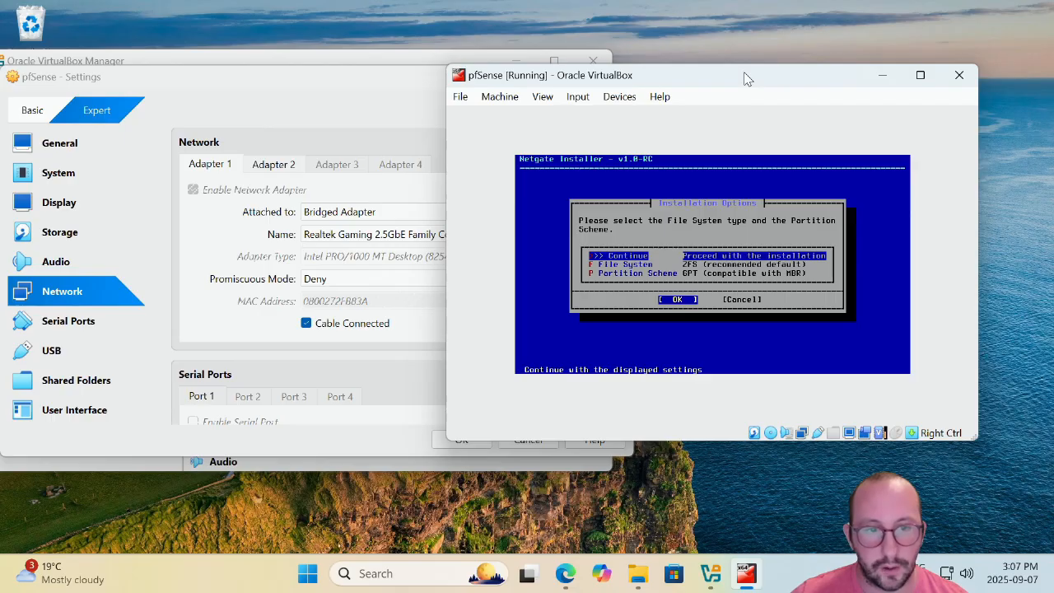
Accept ZFS with GPT, choose a Stripe layout on disk ada0, and confirm erasing it.
{"action": "key", "text": "Return"}
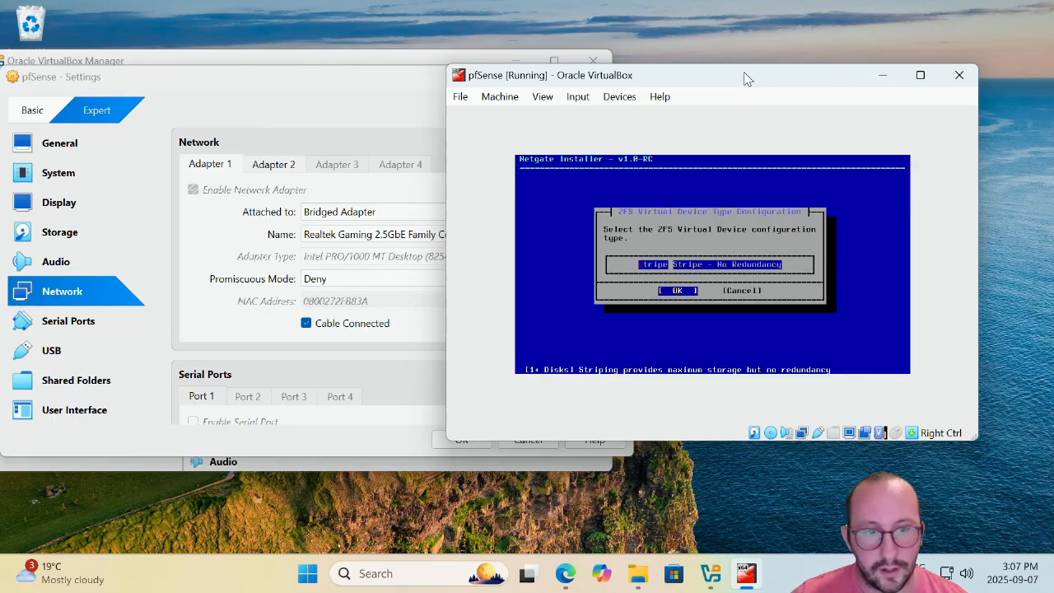
{"action": "key", "text": "Return"}
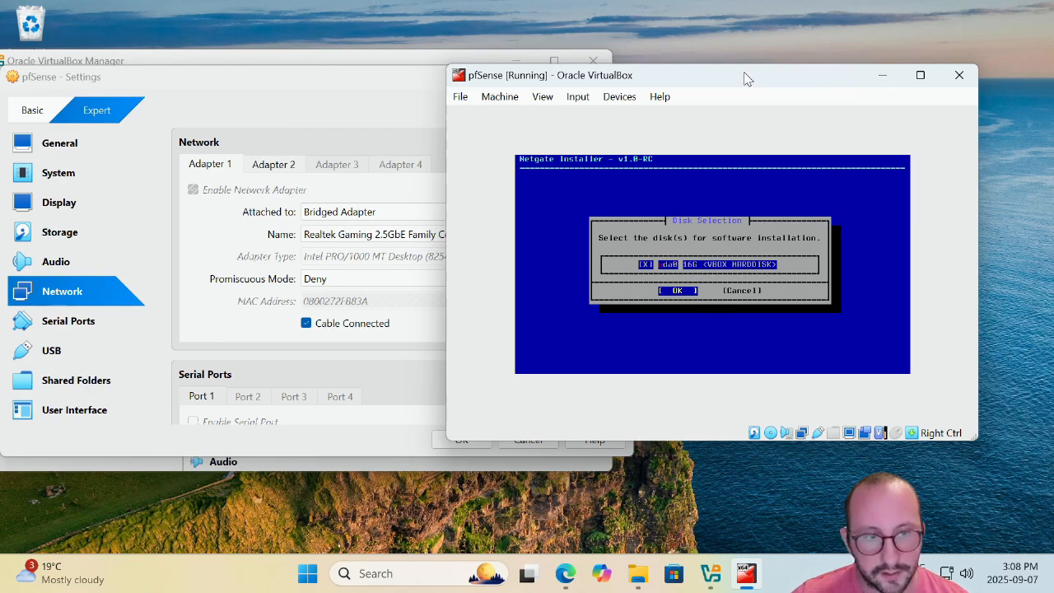
{"action": "key", "text": "Return"}
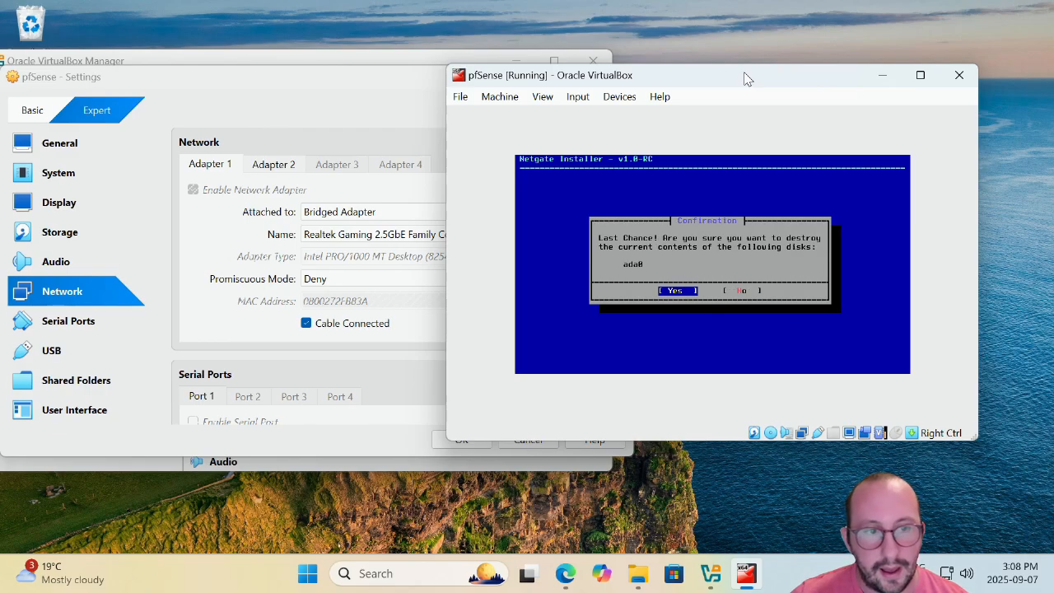
{"action": "key", "text": "Return"}
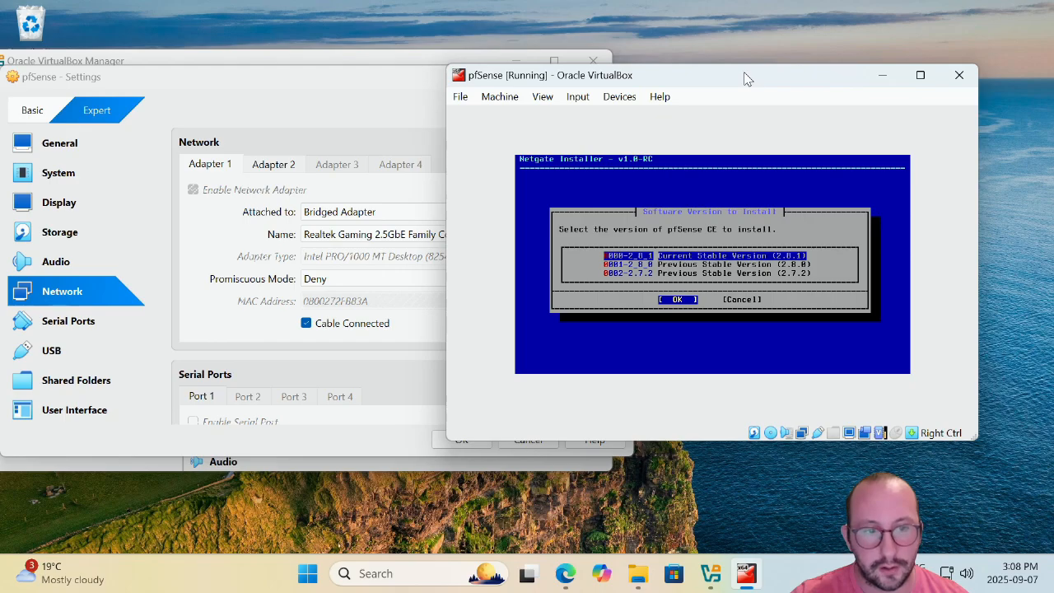
Install pfSense CE 2.8.1 and close the installation details log.
{"action": "key", "text": "Return"}
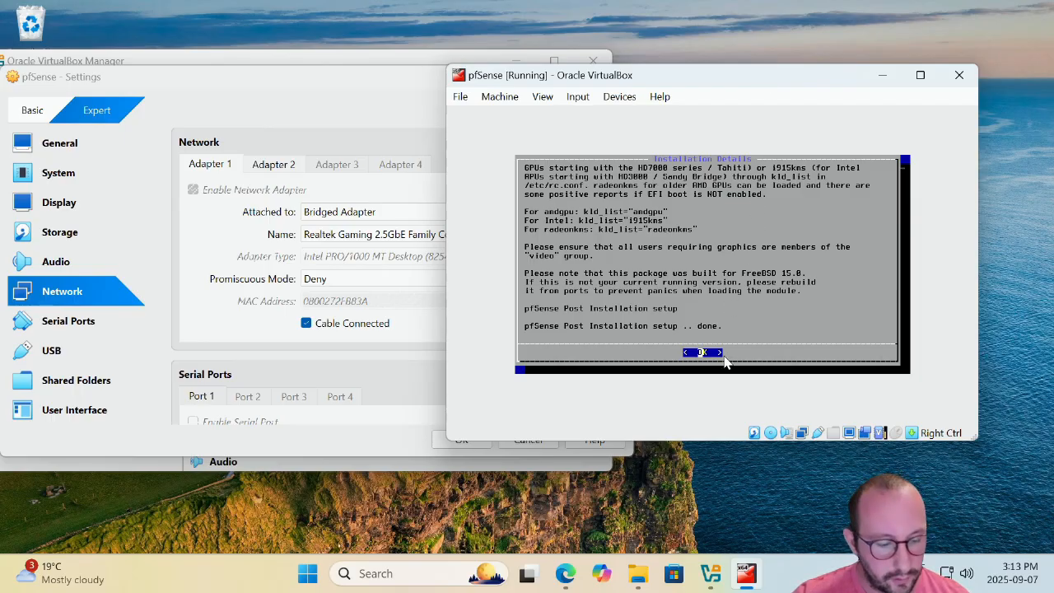
{"action": "key", "text": "Return"}
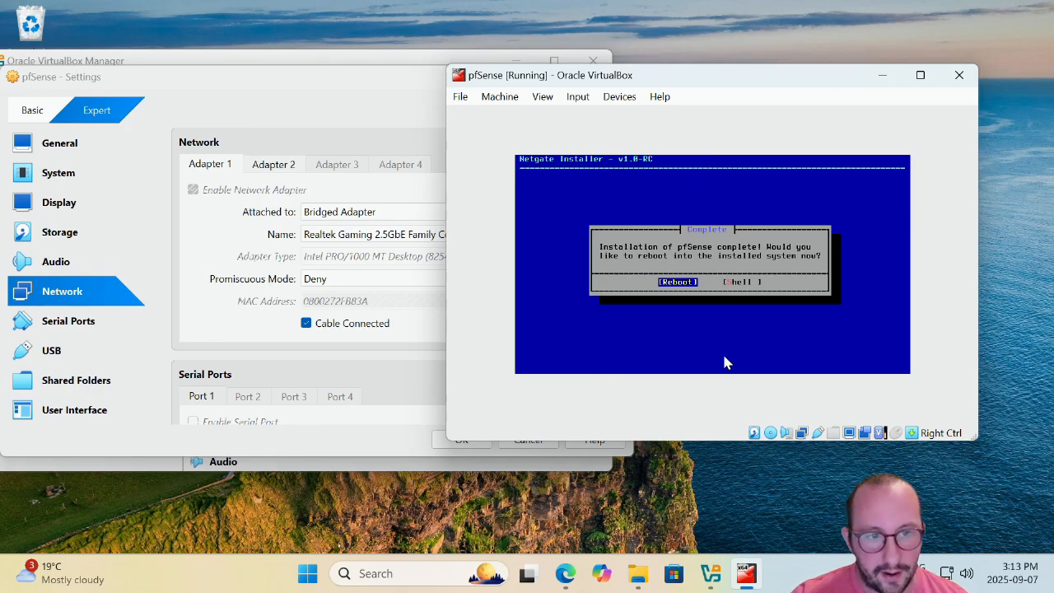
Reboot pfSense and remove the installer ISO from the virtual optical drive.
{"action": "key", "text": "Return"}
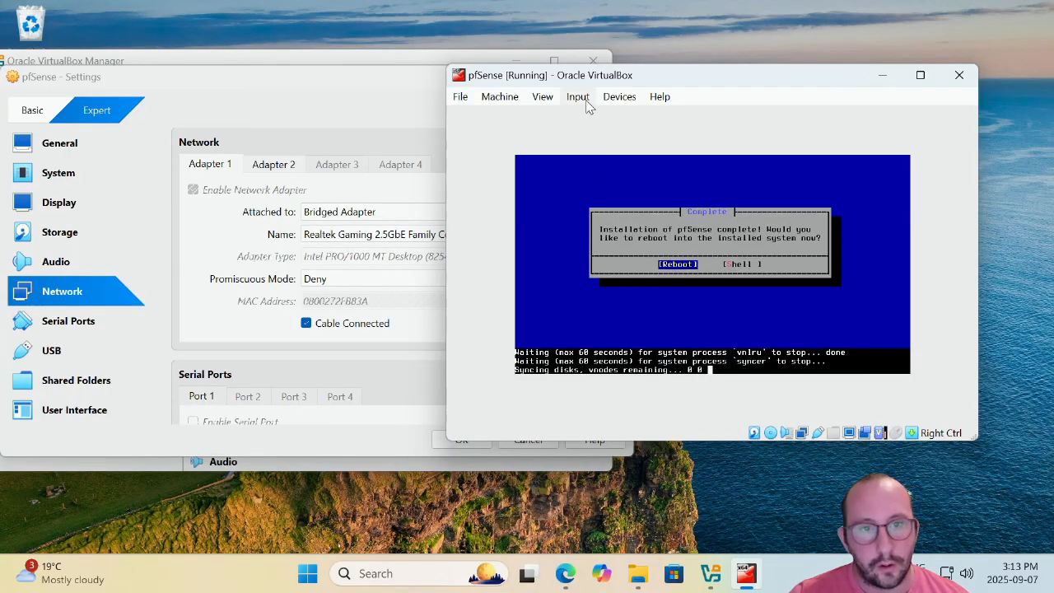
{"action": "left_click", "coordinate": [619, 96]}
{"action": "mouse_move", "coordinate": [666, 118]}
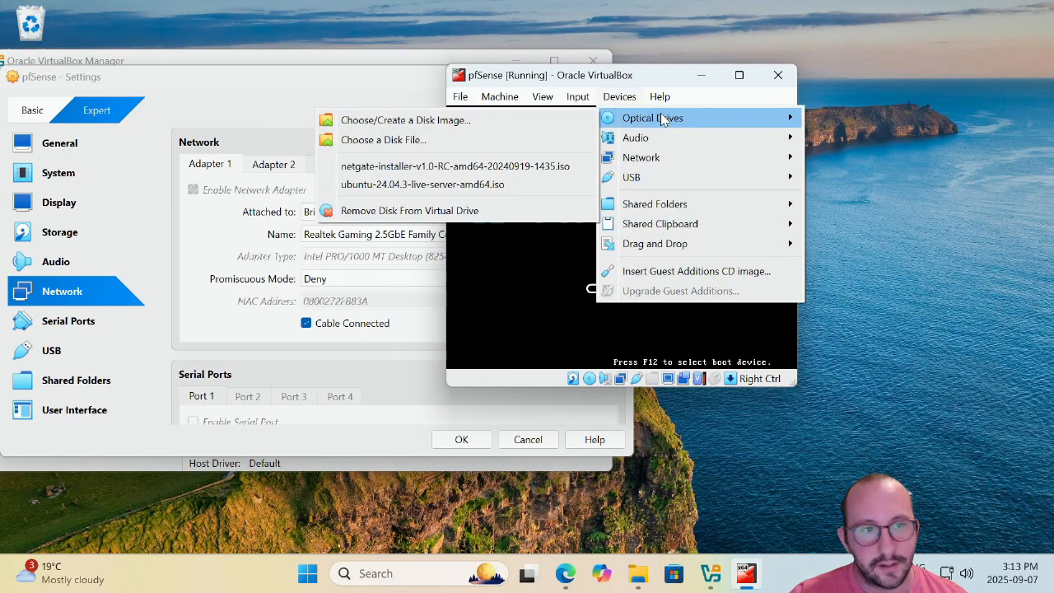
{"action": "left_click", "coordinate": [508, 206]}
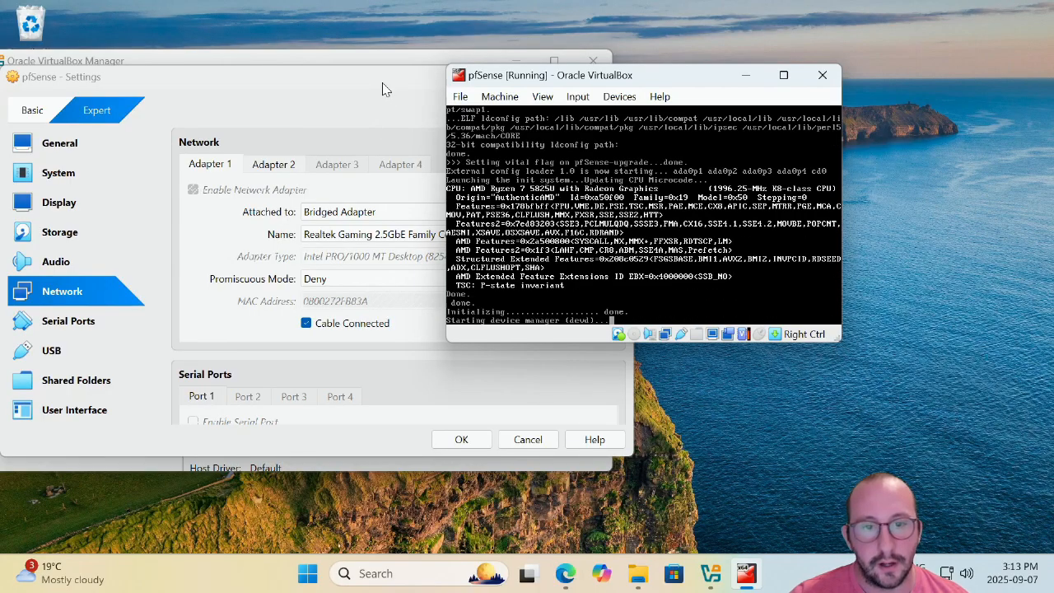
Close the pfSense Settings dialog and position the console window beside the Manager.
{"action": "left_click_drag", "start_coordinate": [654, 77], "coordinate": [764, 63]}
{"action": "left_click_drag", "start_coordinate": [471, 86], "coordinate": [504, 99]}
{"action": "left_click", "coordinate": [646, 90]}
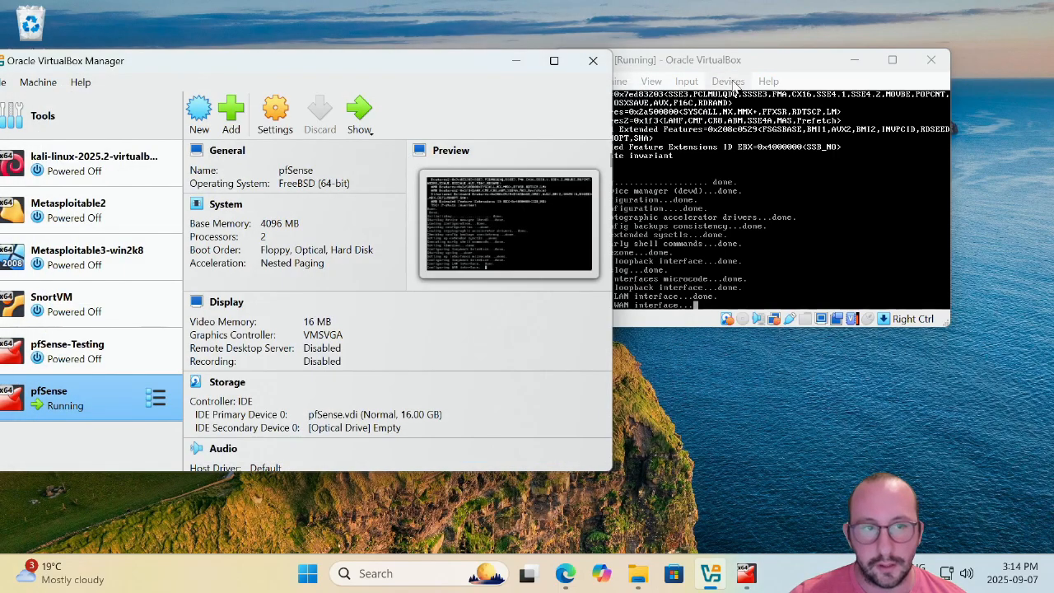
{"action": "left_click_drag", "start_coordinate": [764, 69], "coordinate": [838, 63]}
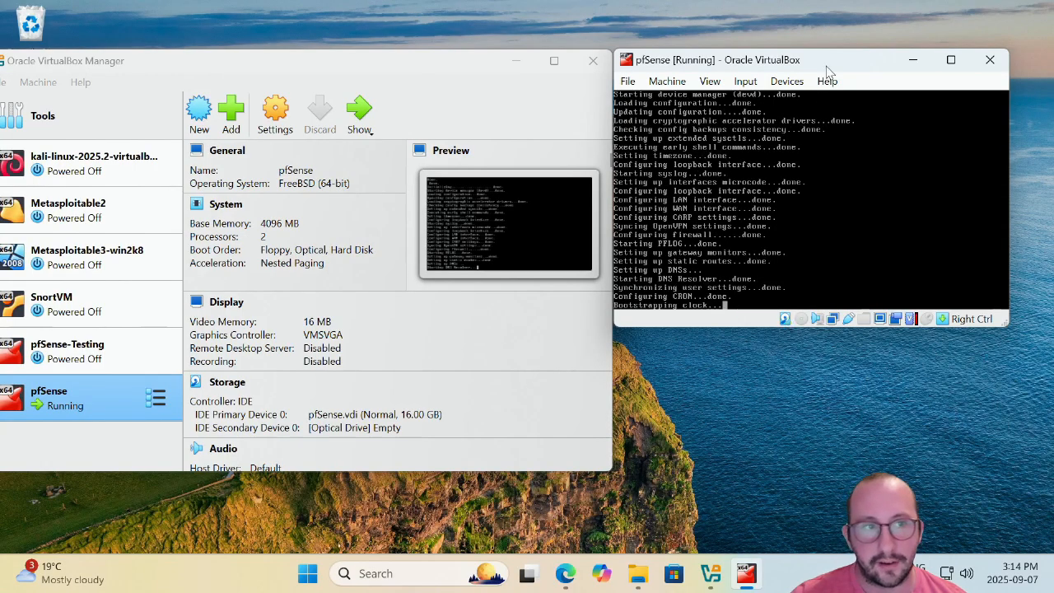
{"action": "left_click_drag", "start_coordinate": [828, 66], "coordinate": [834, 55]}
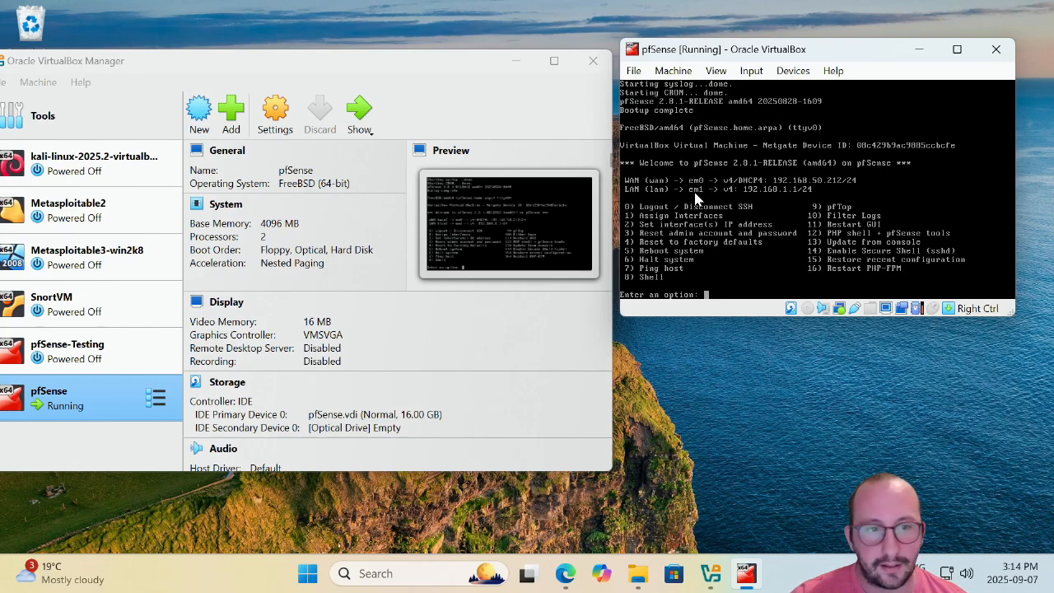
From the console menu, choose option 2 to set the LAN interface IP, declining DHCP.
{"action": "left_click", "coordinate": [728, 295]}
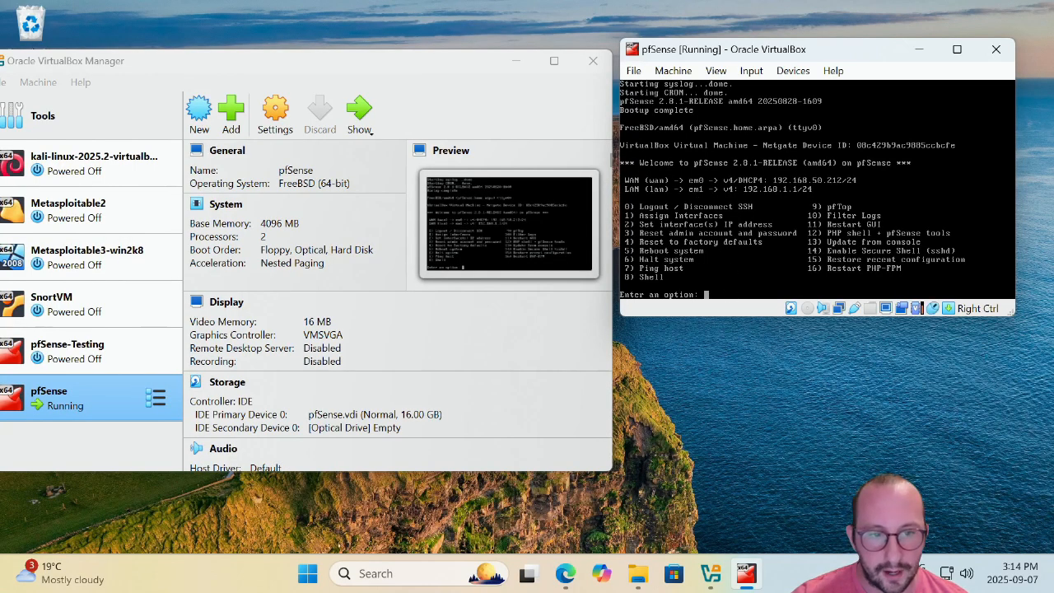
{"action": "type", "text": "2"}
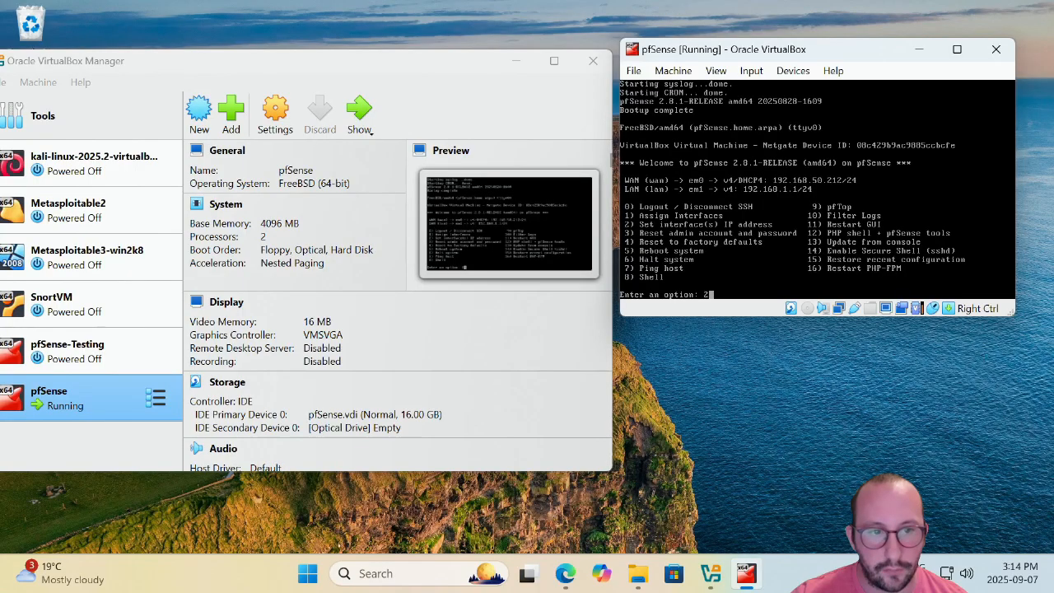
{"action": "key", "text": "Return"}
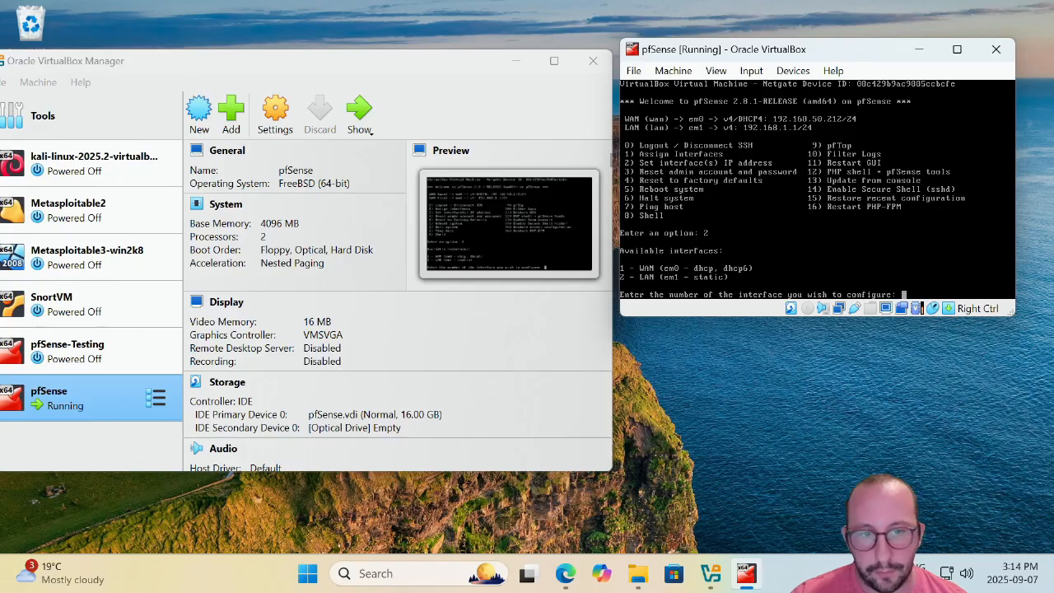
{"action": "type", "text": "2"}
{"action": "key", "text": "Return"}
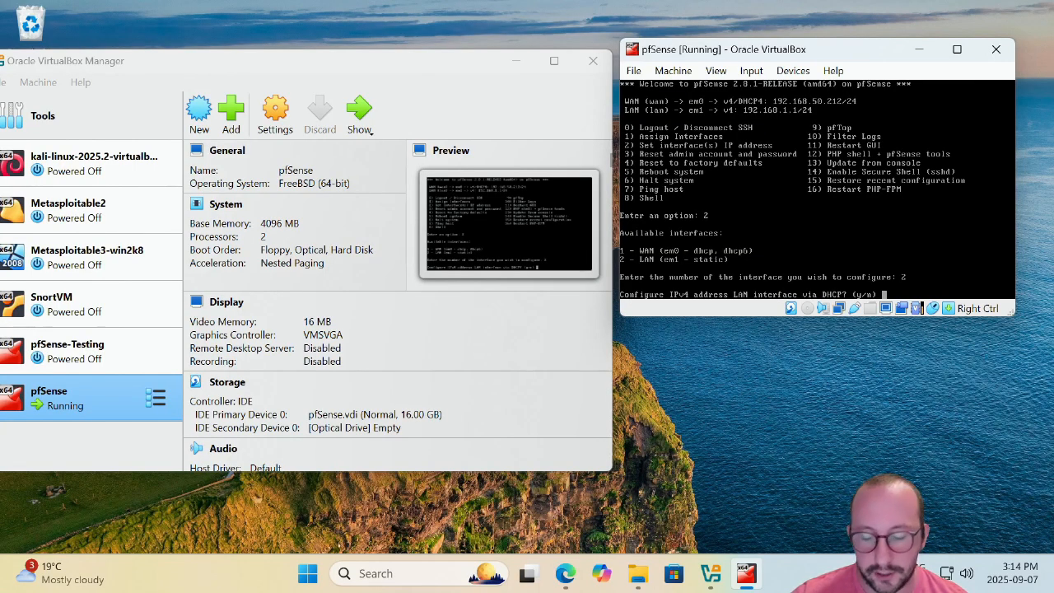
{"action": "type", "text": "n"}
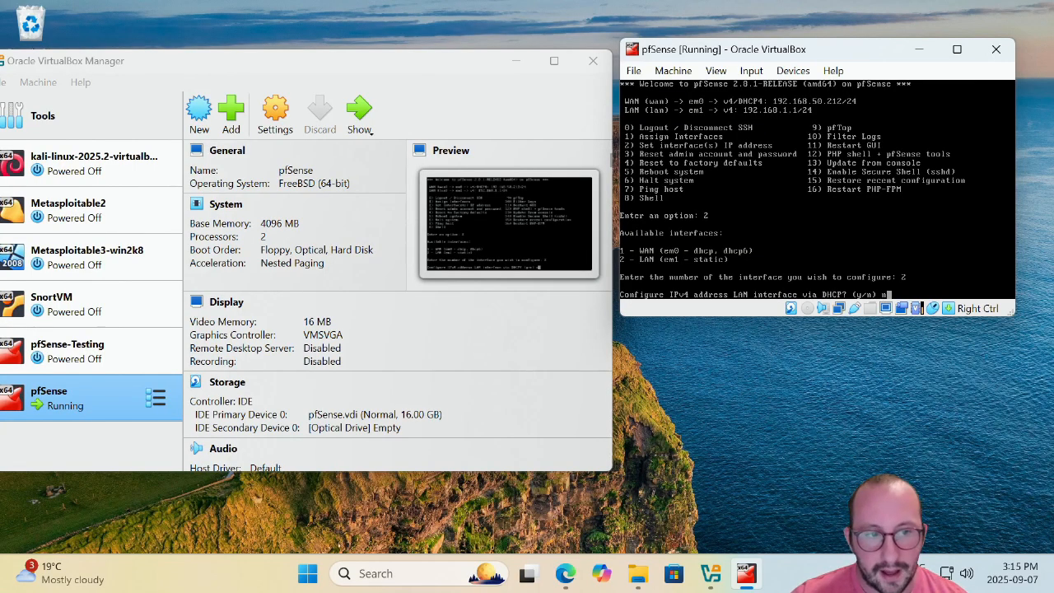
{"action": "key", "text": "Return"}
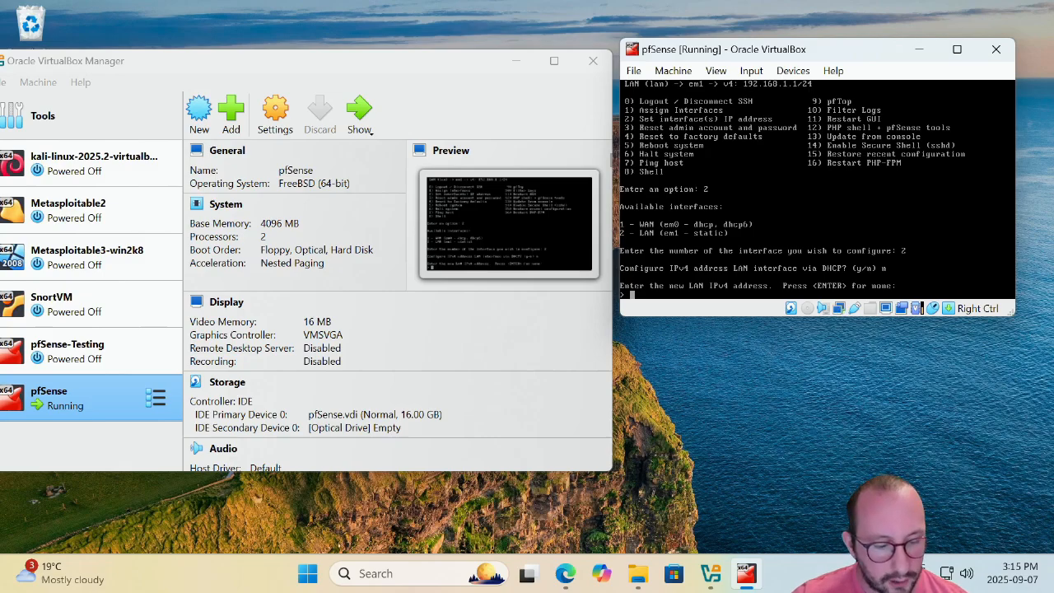
Enter 172.30.2.1/24 as the LAN address and leave the upstream gateway empty.
{"action": "key", "text": "End"}
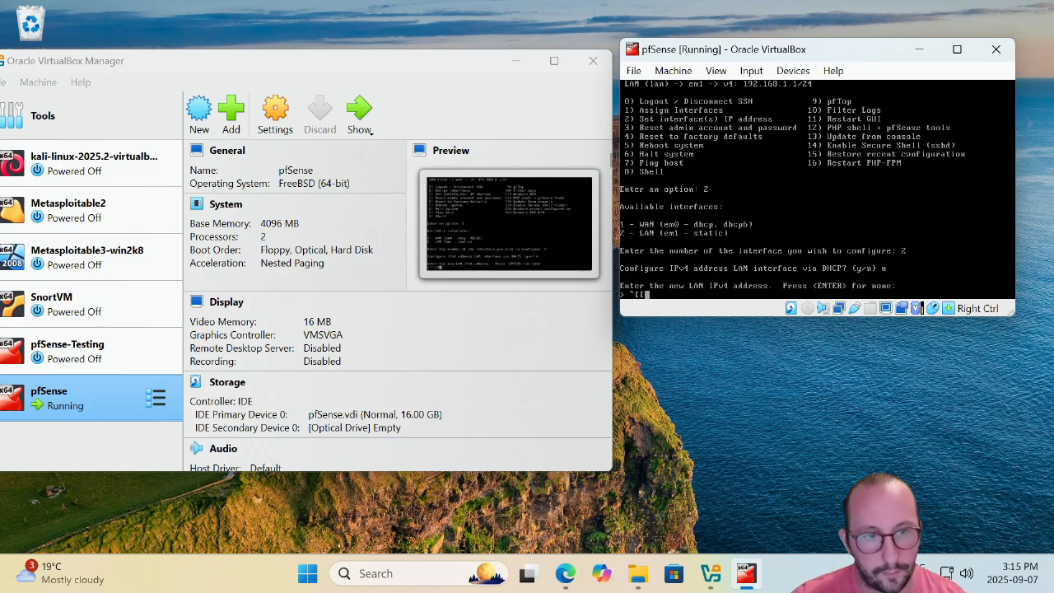
{"action": "key", "text": "BackSpace"}
{"action": "key", "text": "BackSpace"}
{"action": "key", "text": "BackSpace"}
{"action": "type", "text": "1"}
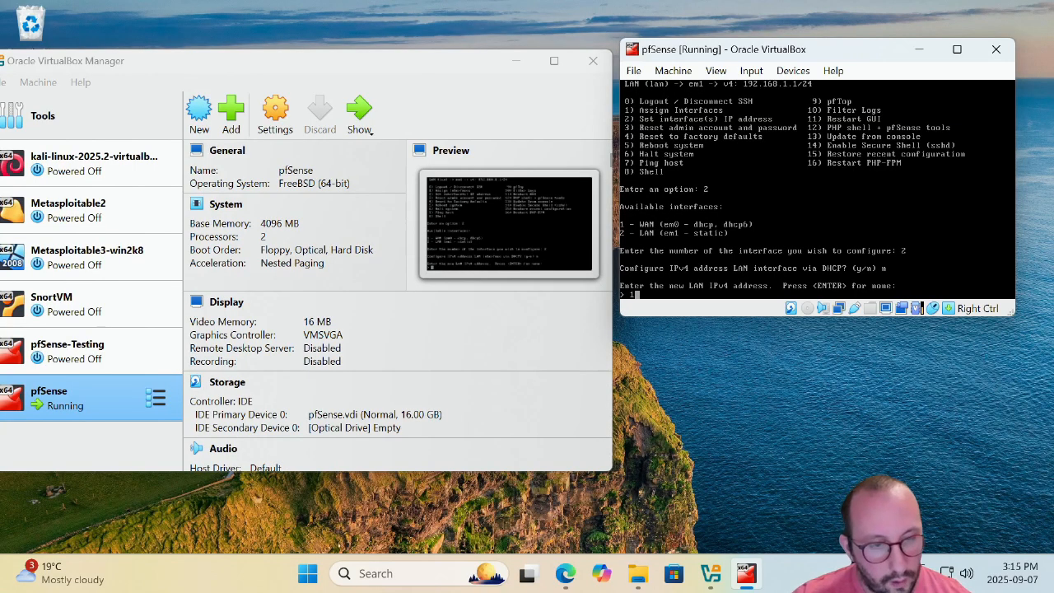
{"action": "type", "text": "72.30"}
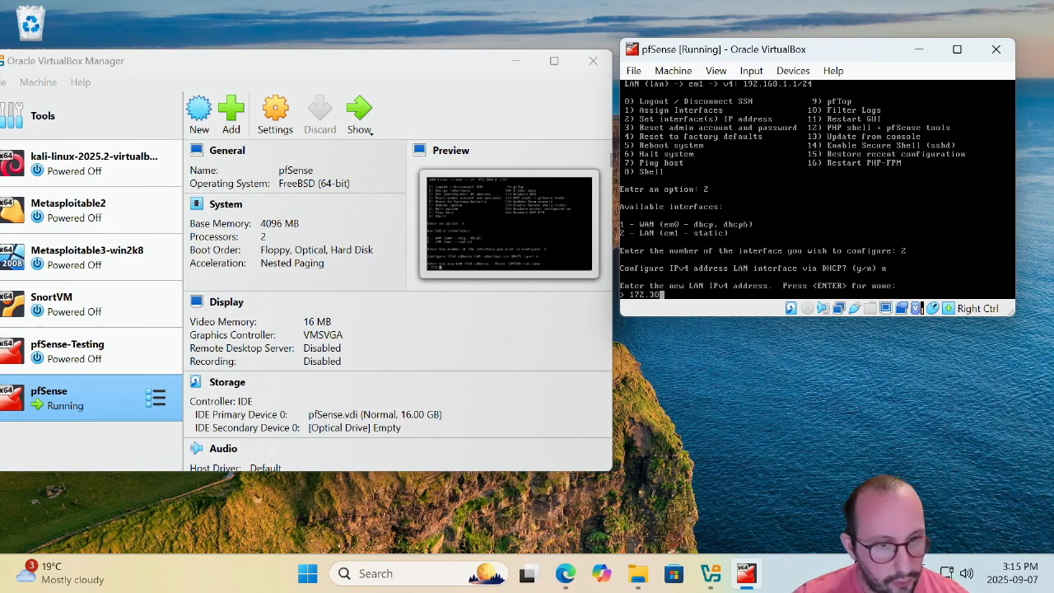
{"action": "type", "text": ".2.1"}
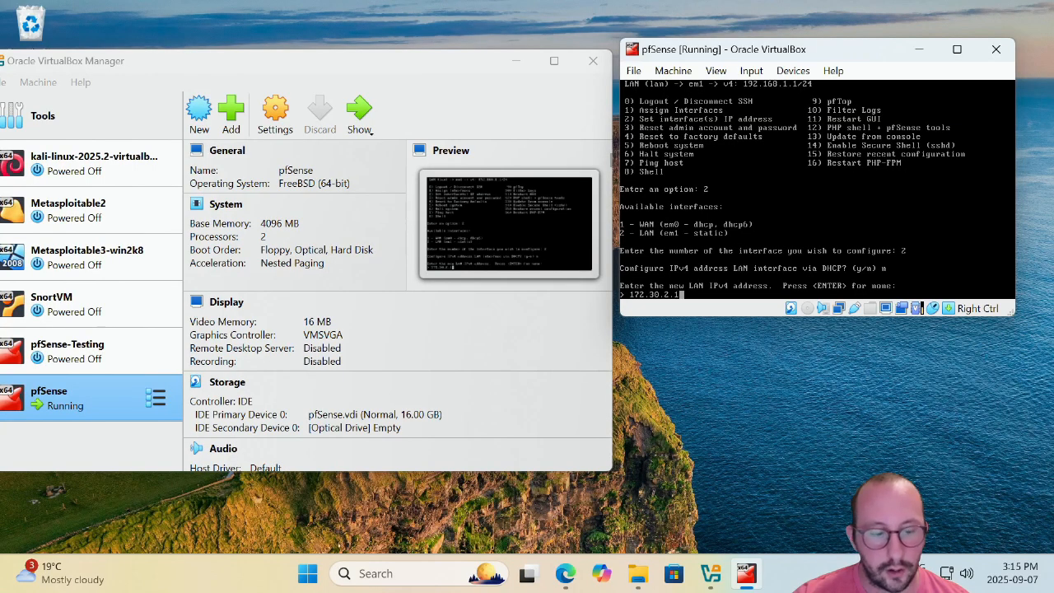
{"action": "type", "text": "/24"}
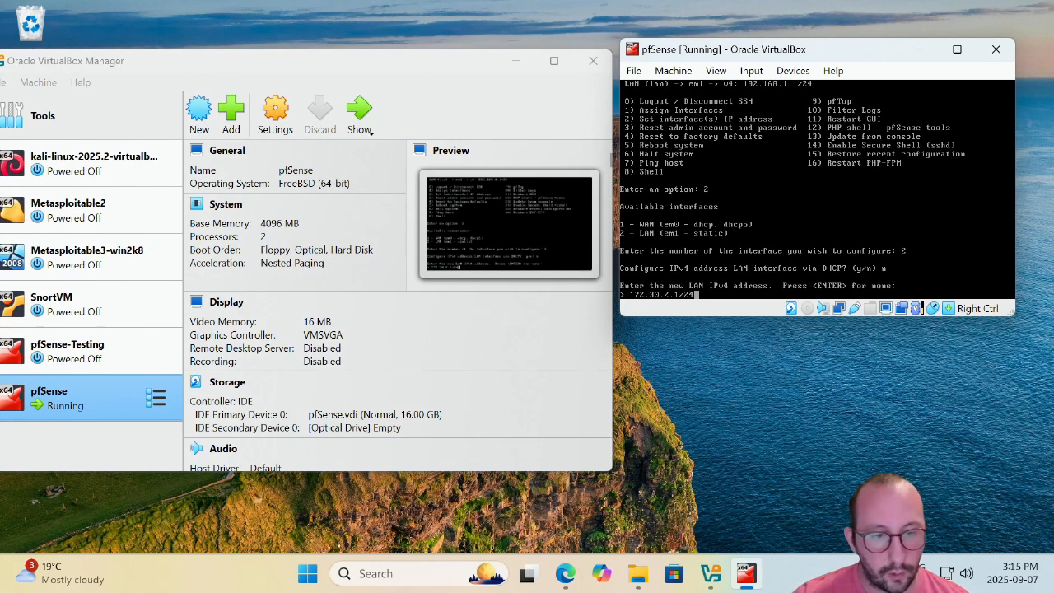
{"action": "key", "text": "Return"}
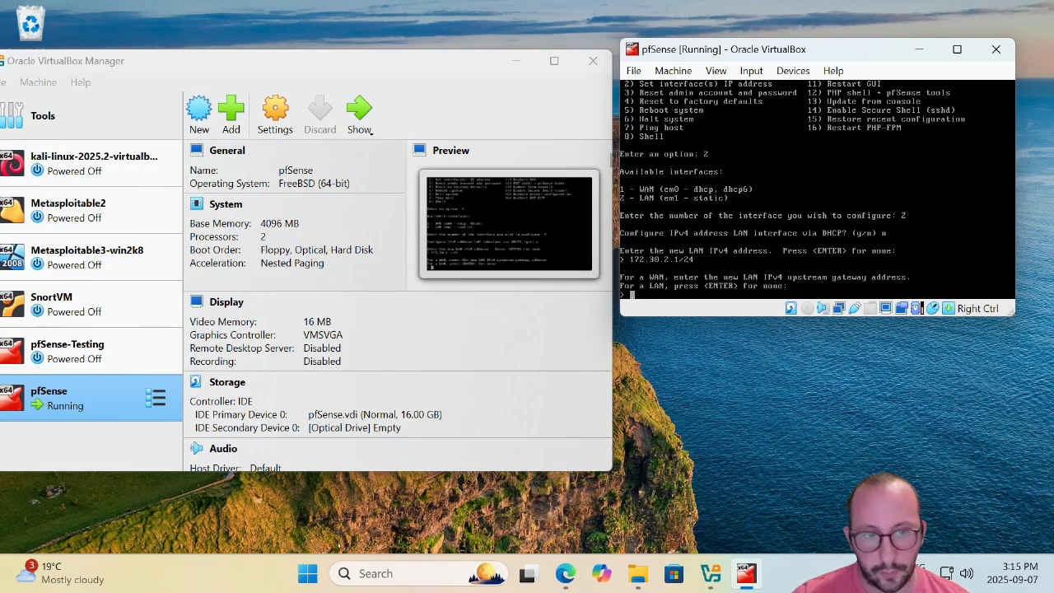
{"action": "key", "text": "Return"}
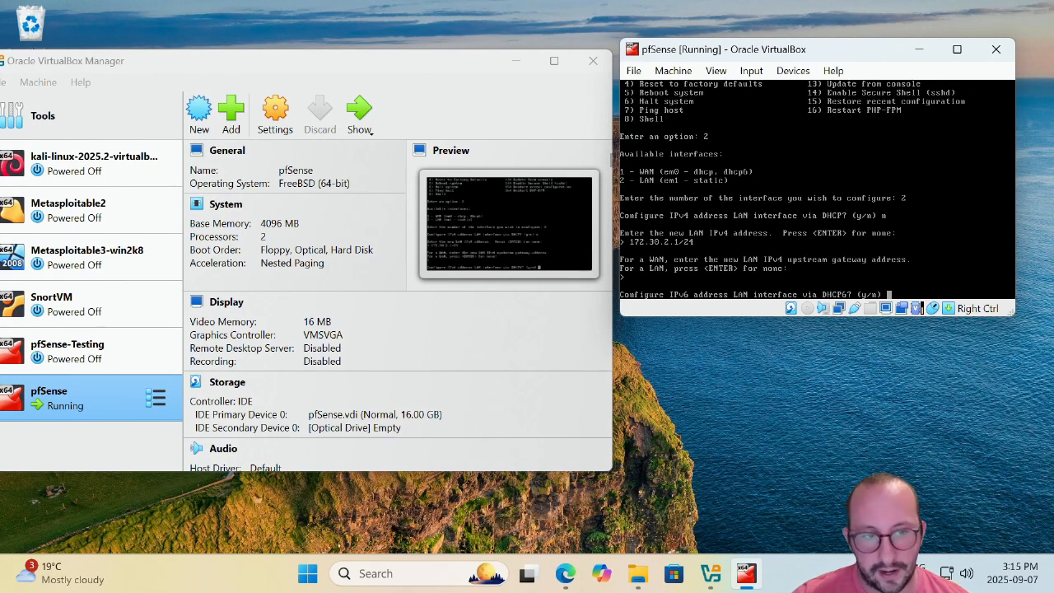
Answer yes to configuring LAN IPv6 via DHCP6 and to enabling the LAN DHCP server.
{"action": "type", "text": "y"}
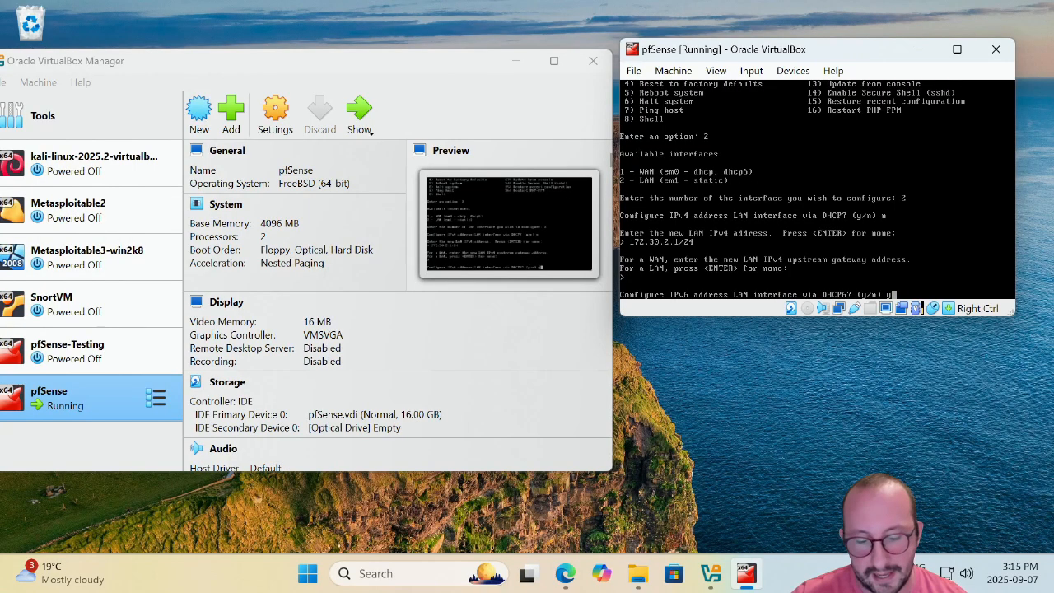
{"action": "key", "text": "Return"}
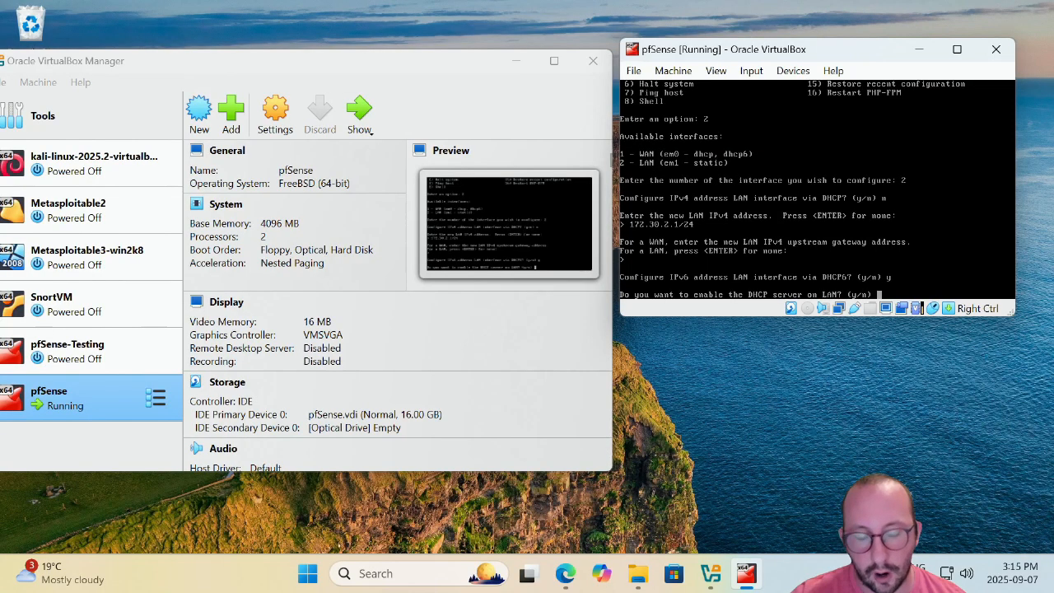
{"action": "type", "text": "y"}
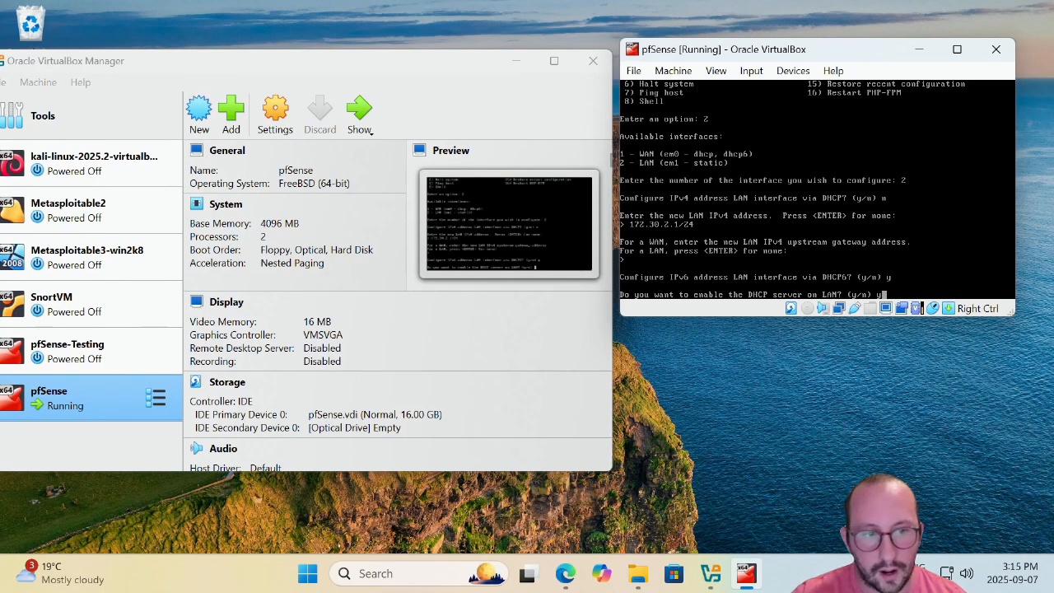
{"action": "key", "text": "Return"}
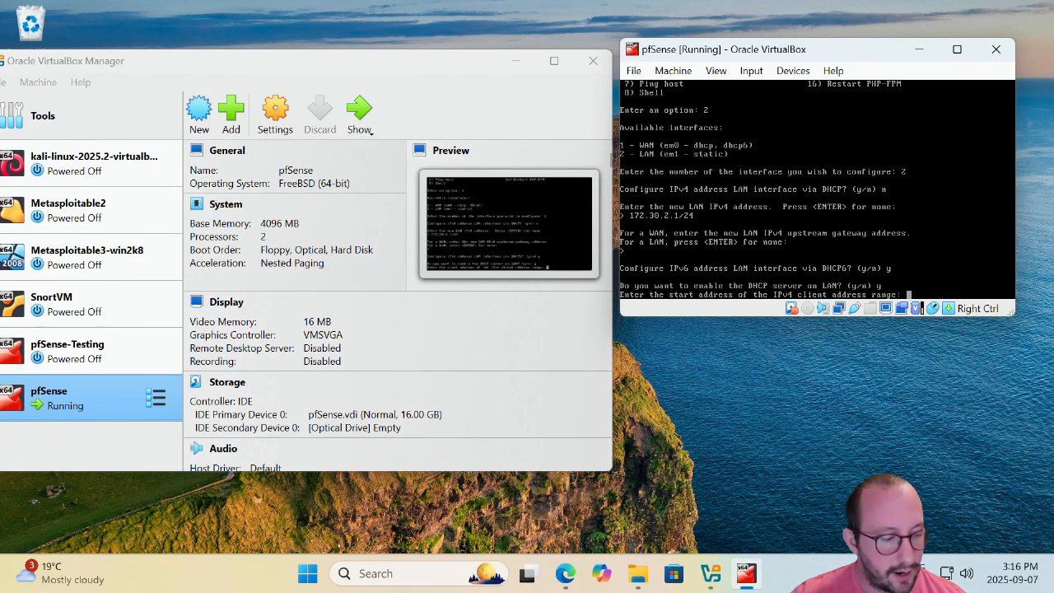
Set the LAN DHCP range from 172.30.2.100 to 172.30.2.150.
{"action": "type", "text": "172.30"}
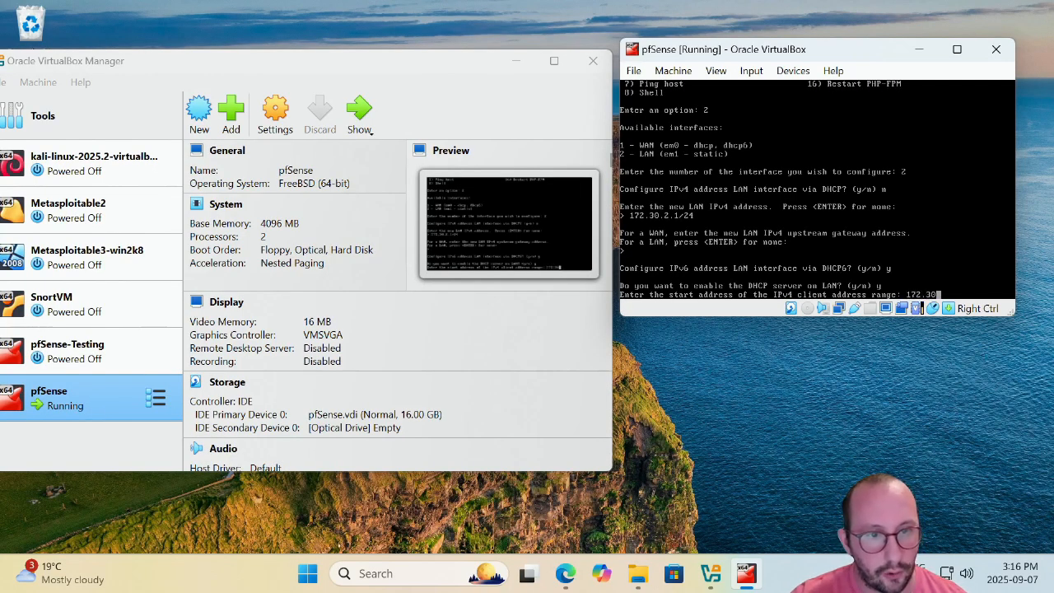
{"action": "type", "text": ".2."}
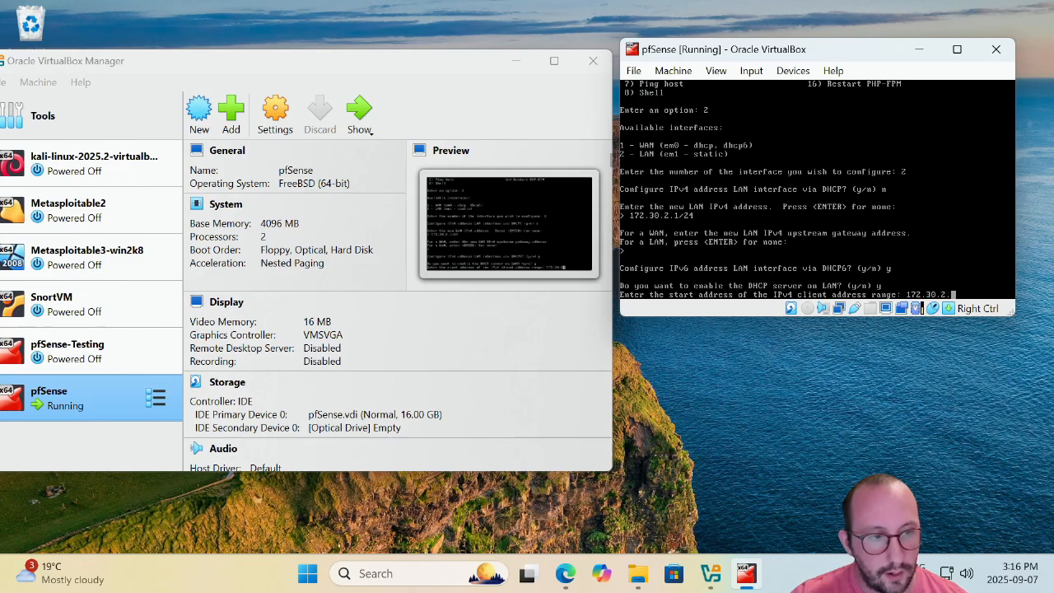
{"action": "type", "text": "100"}
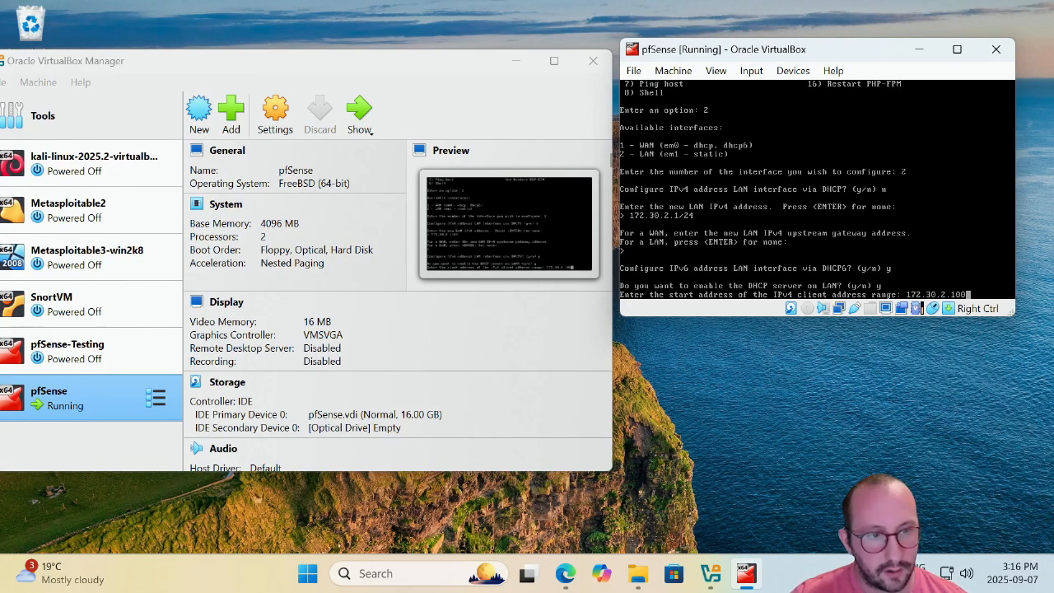
{"action": "key", "text": "Return"}
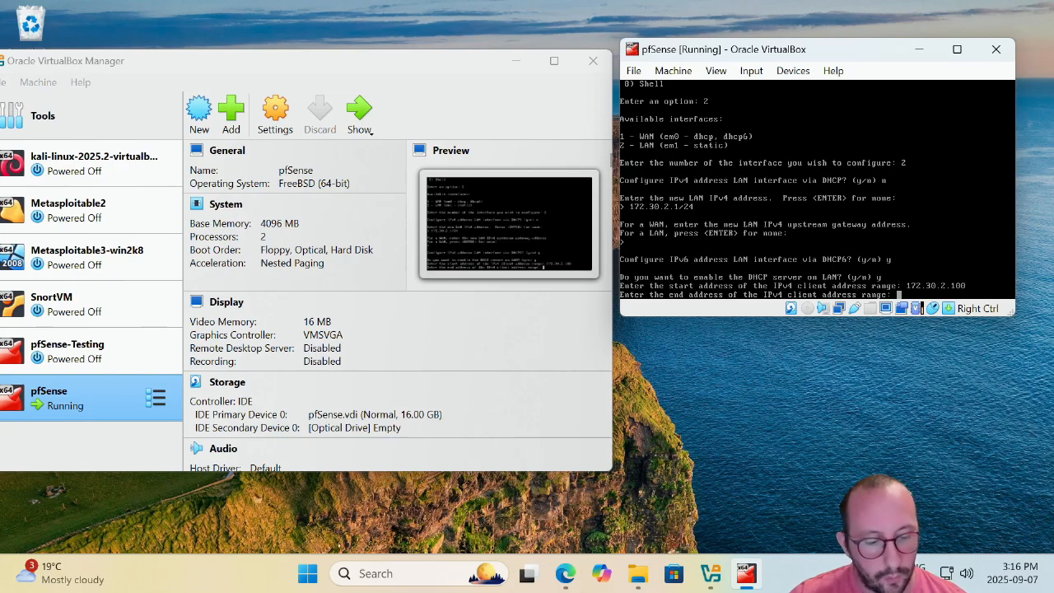
{"action": "type", "text": "172.30."}
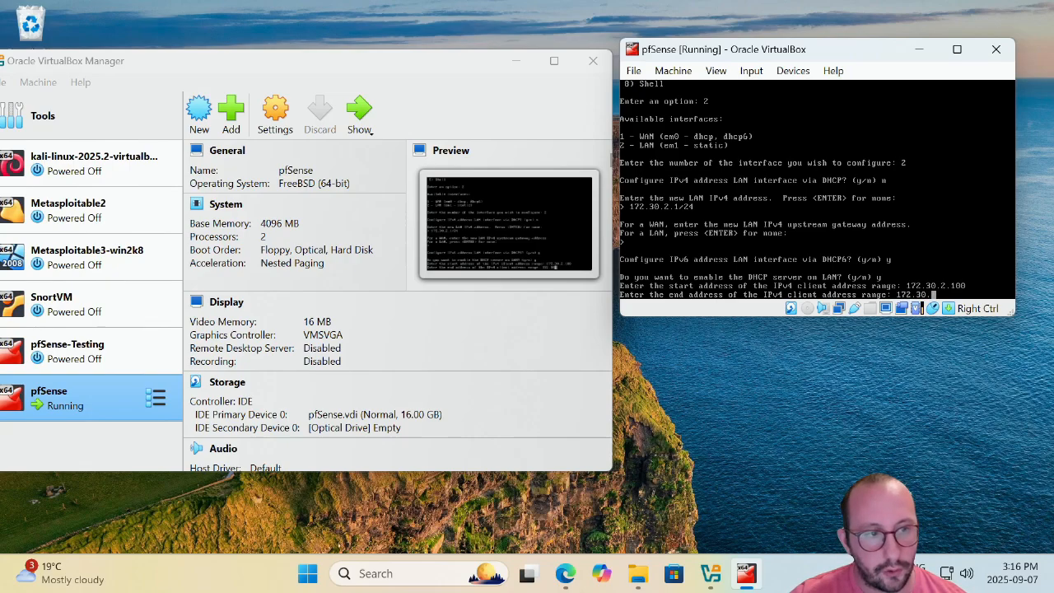
{"action": "type", "text": "2.150"}
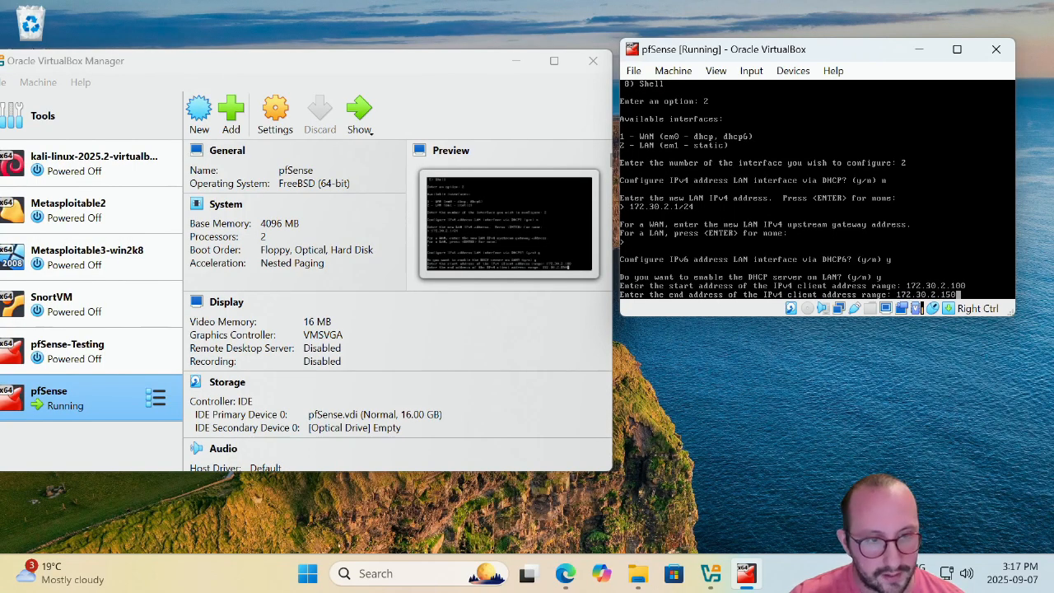
{"action": "key", "text": "Return"}
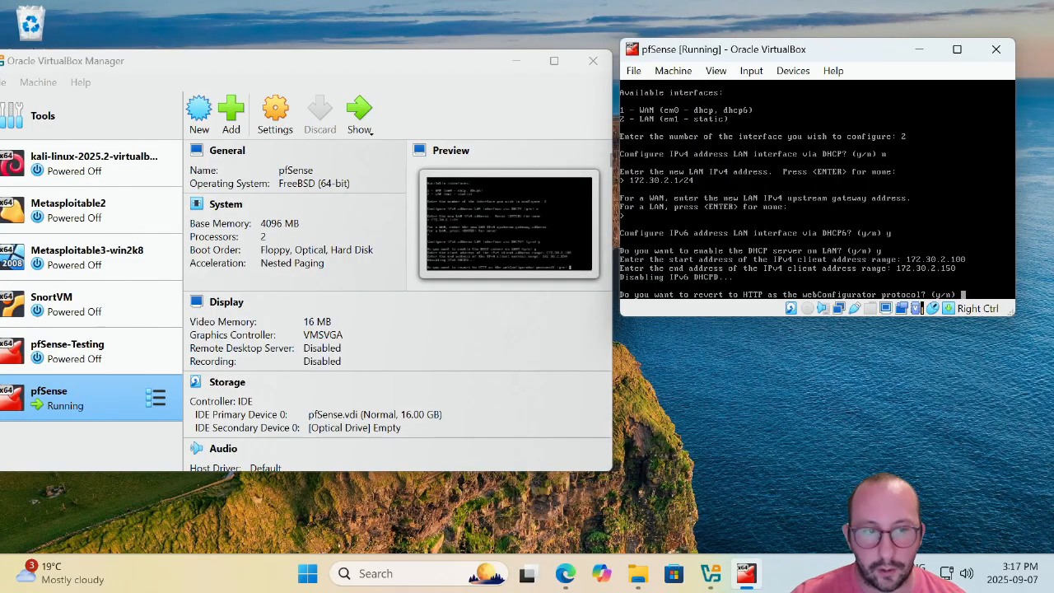
Revert the webConfigurator to HTTP and return to the pfSense main menu.
{"action": "type", "text": "y"}
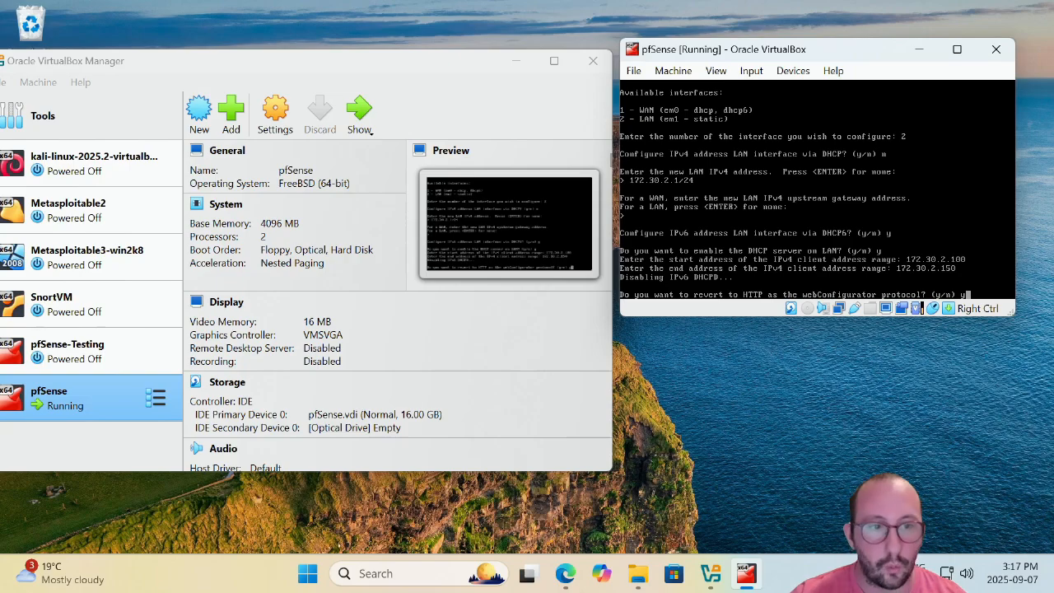
{"action": "key", "text": "Return"}
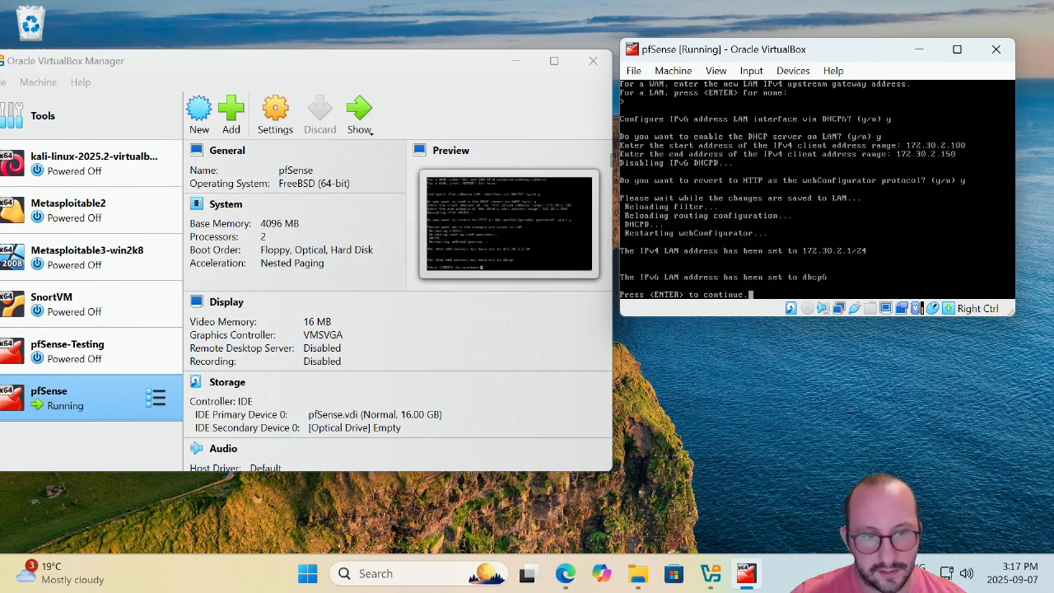
{"action": "key", "text": "Return"}
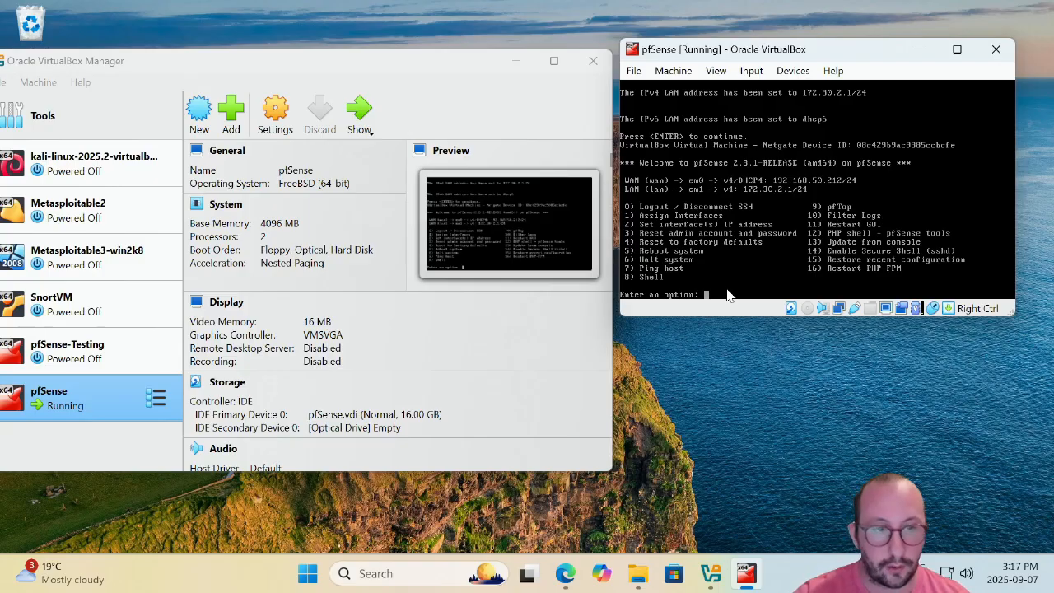
Attach the Kali VM's Adapter 2 to internal network pfVulnLabs and start the VM.
{"action": "left_click", "coordinate": [107, 171]}
{"action": "mouse_move", "coordinate": [264, 68]}
{"action": "left_mouse_down"}
{"action": "mouse_move", "coordinate": [299, 64]}
{"action": "mouse_move", "coordinate": [280, 66]}
{"action": "left_mouse_up"}
{"action": "left_click", "coordinate": [300, 113]}
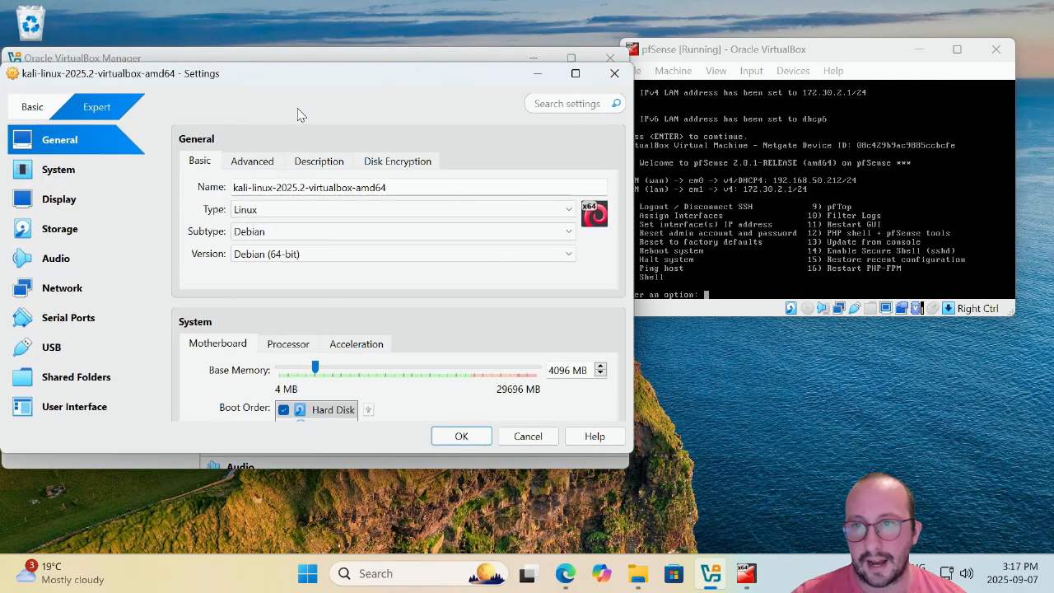
{"action": "left_click", "coordinate": [61, 288]}
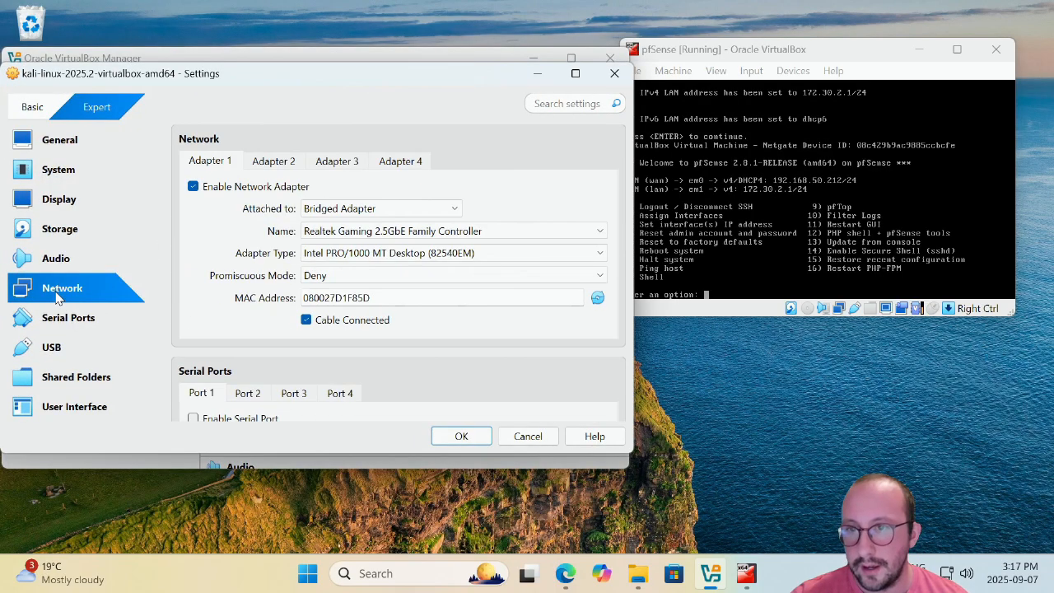
{"action": "left_click", "coordinate": [277, 165]}
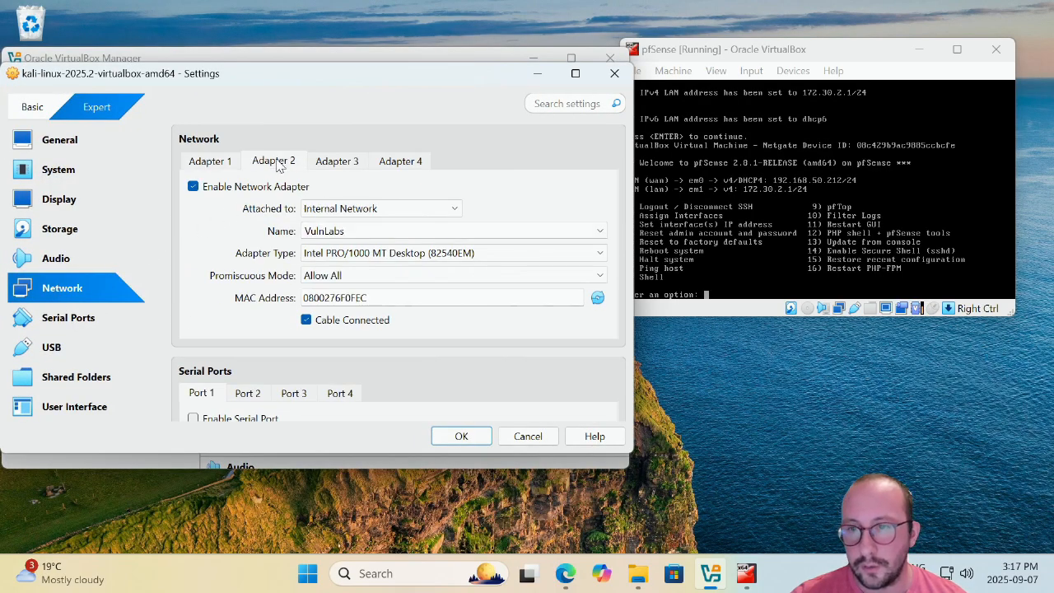
{"action": "left_click", "coordinate": [306, 231]}
{"action": "type", "text": "pf"}
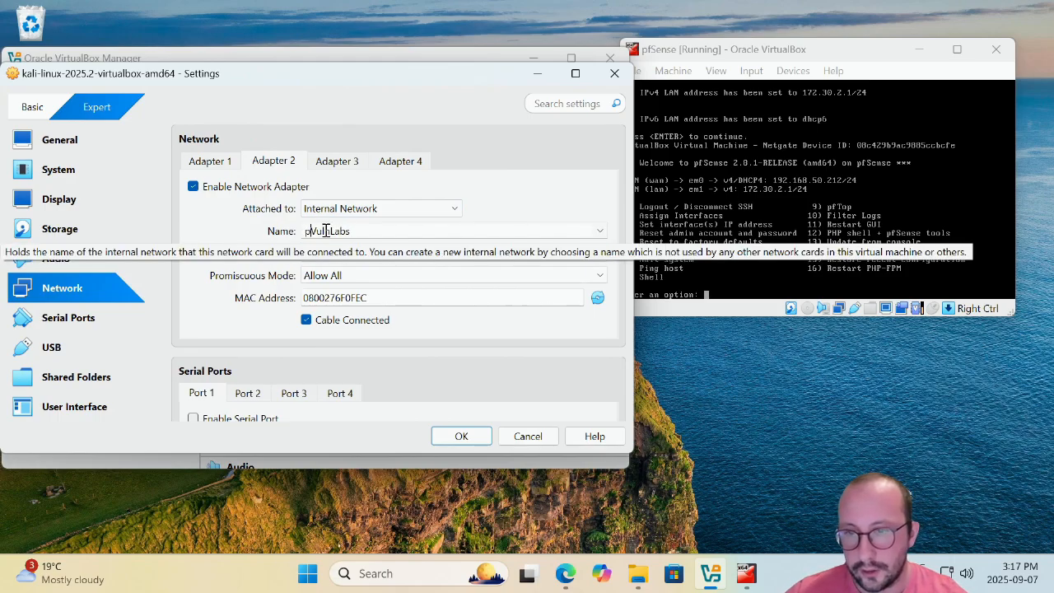
{"action": "key", "text": "shift+End"}
{"action": "left_click", "coordinate": [387, 232]}
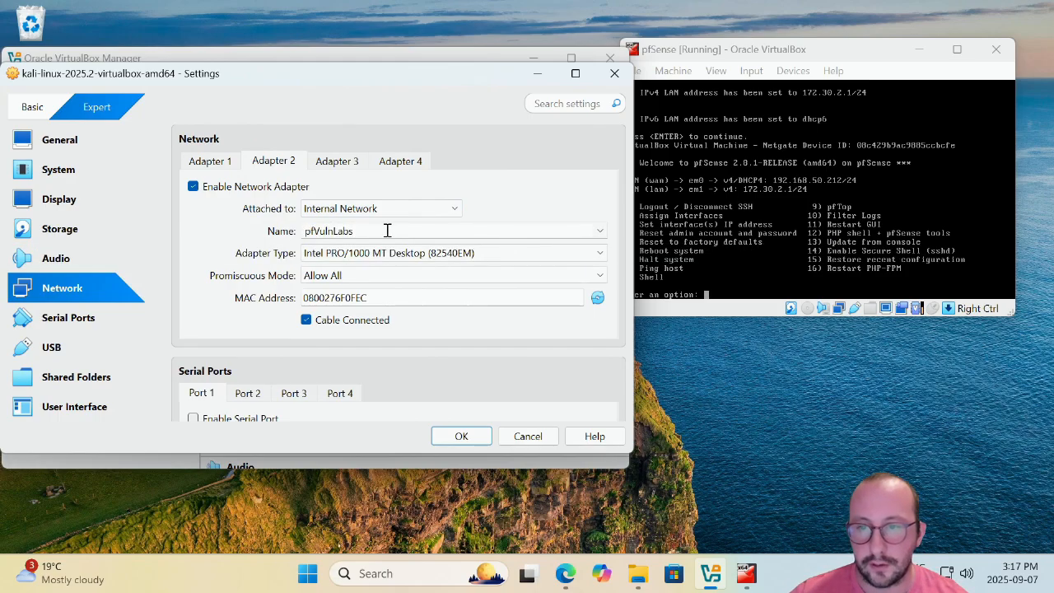
{"action": "left_click", "coordinate": [472, 443]}
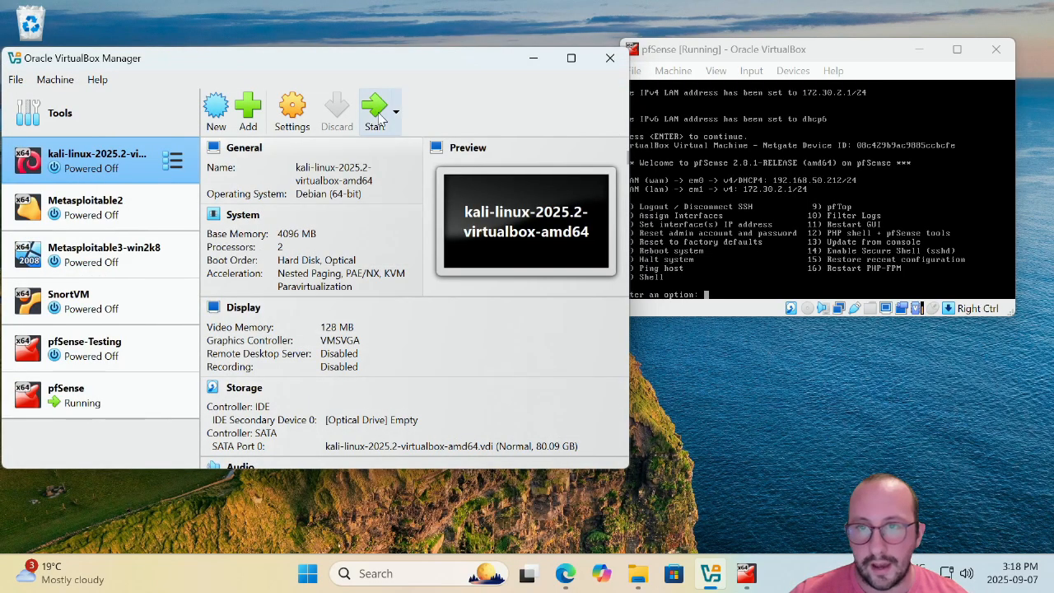
{"action": "left_click", "coordinate": [377, 112]}
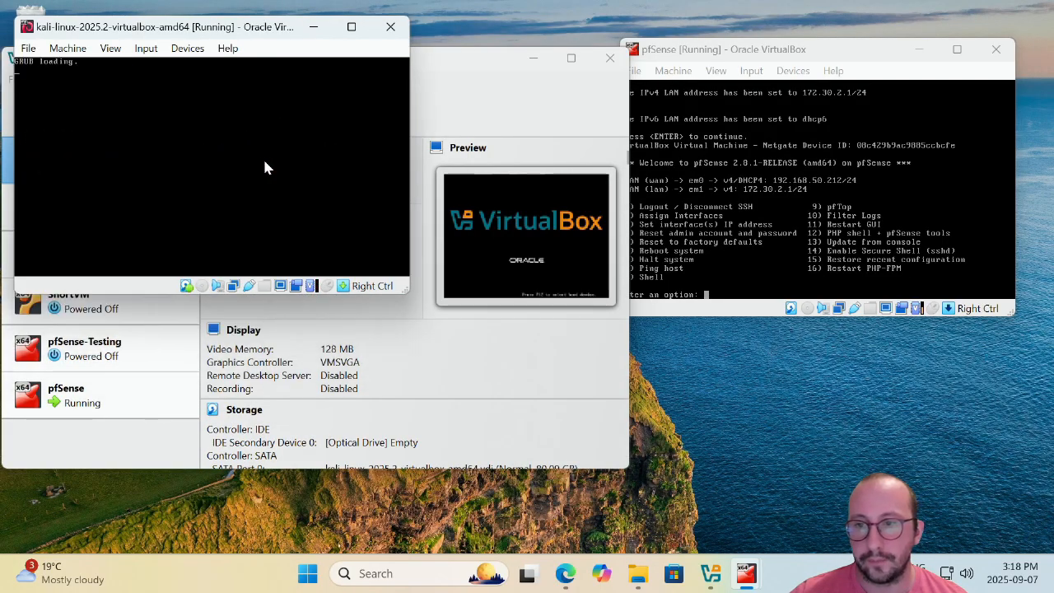
Boot Kali's default GRUB entry and log in as kali with the account password.
{"action": "left_click", "coordinate": [265, 168]}
{"action": "key", "text": "Return"}
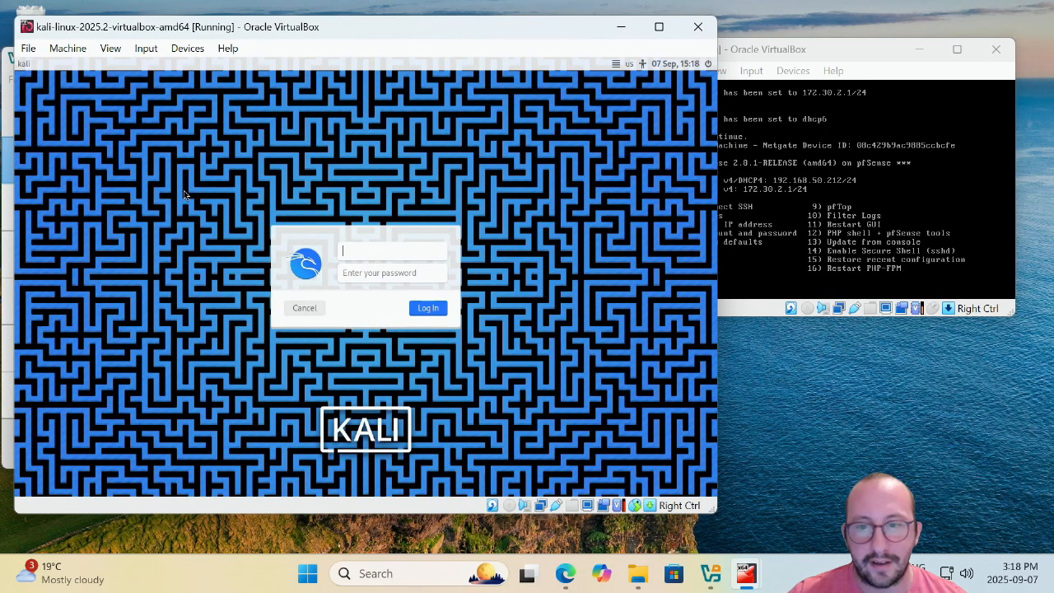
{"action": "type", "text": "kali"}
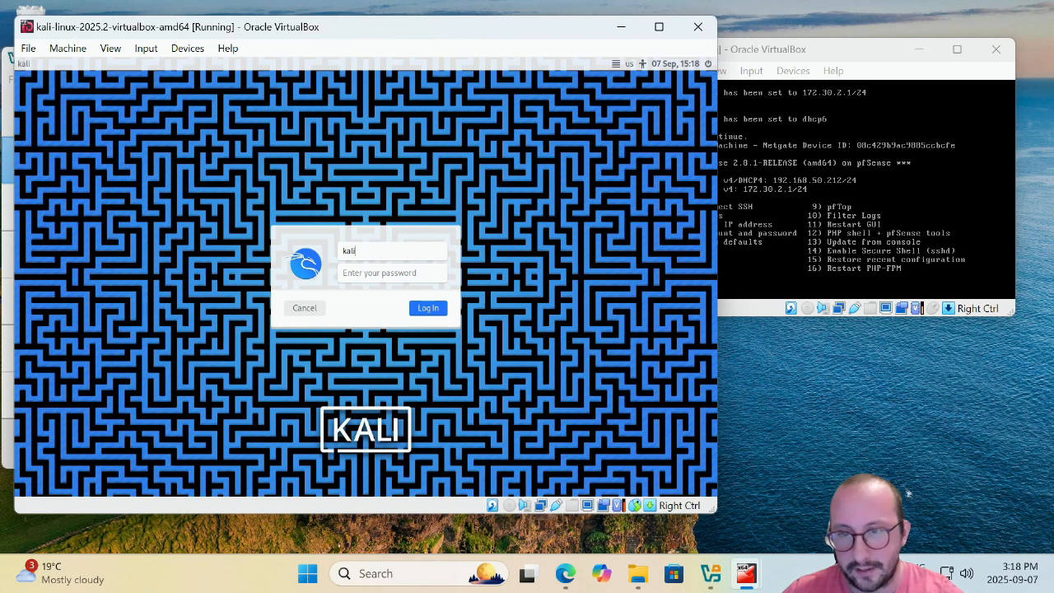
{"action": "key", "text": "Tab"}
{"action": "key", "text": "Caps_Lock"}
{"action": "type", "text": "•"}
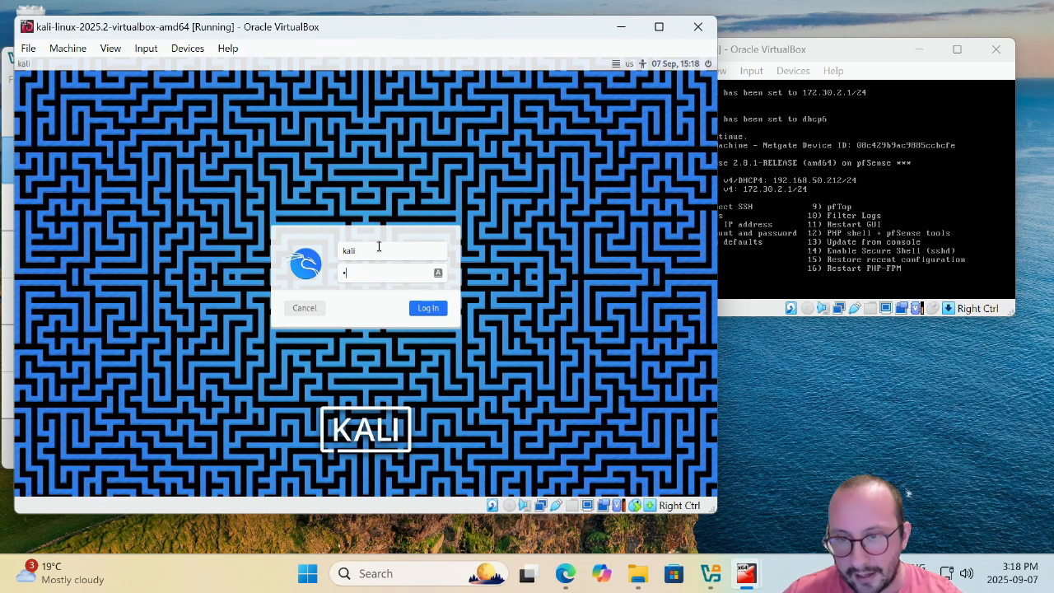
{"action": "key", "text": "Caps_Lock"}
{"action": "type", "text": "•"}
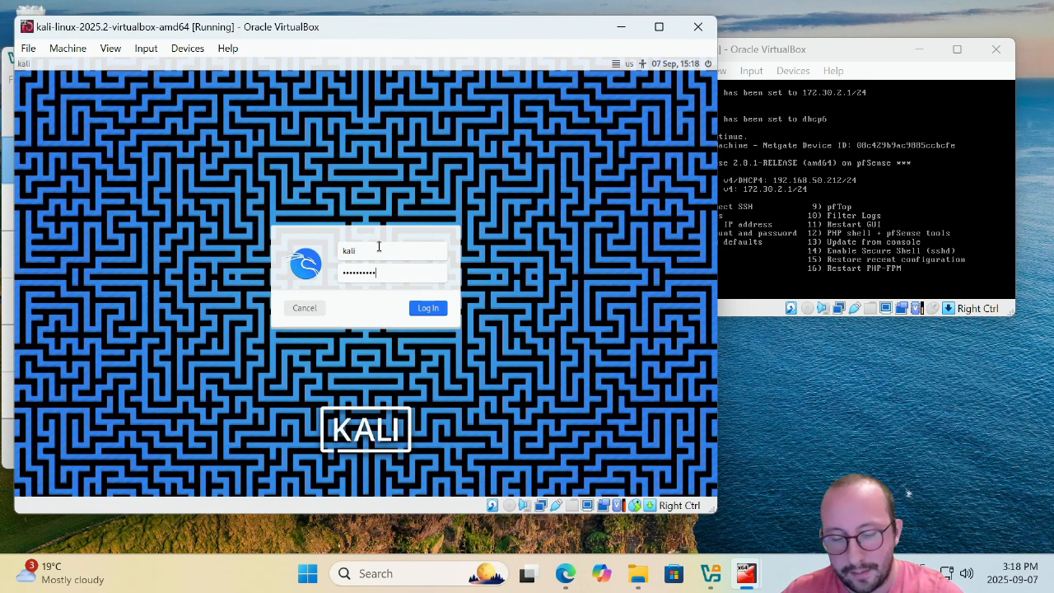
{"action": "key", "text": "Return"}
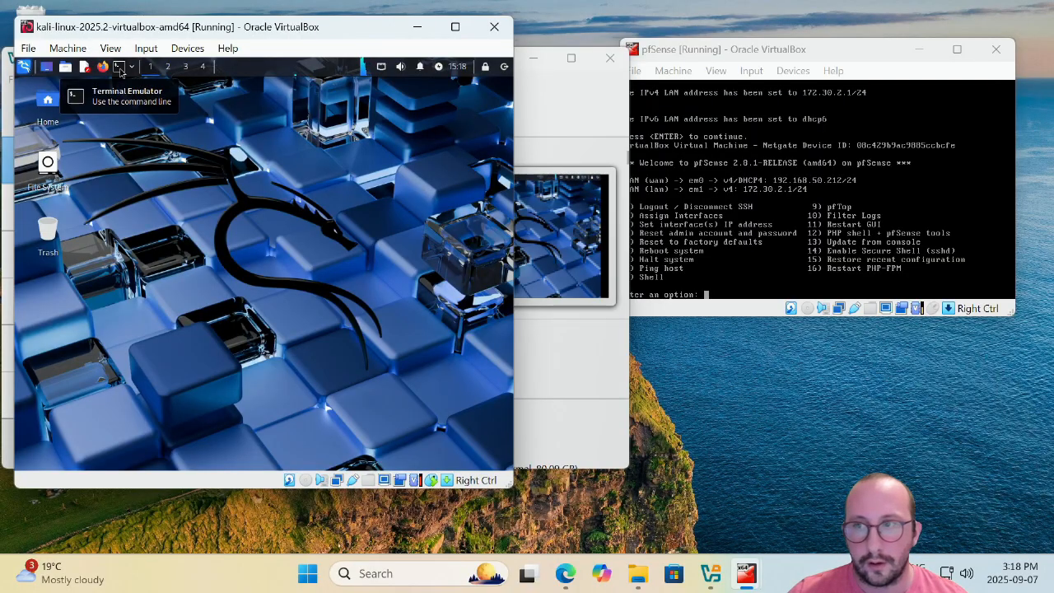
Run ip address in a Kali terminal to confirm eth1 has 172.30.2.100, then launch Firefox.
{"action": "left_click", "coordinate": [119, 67]}
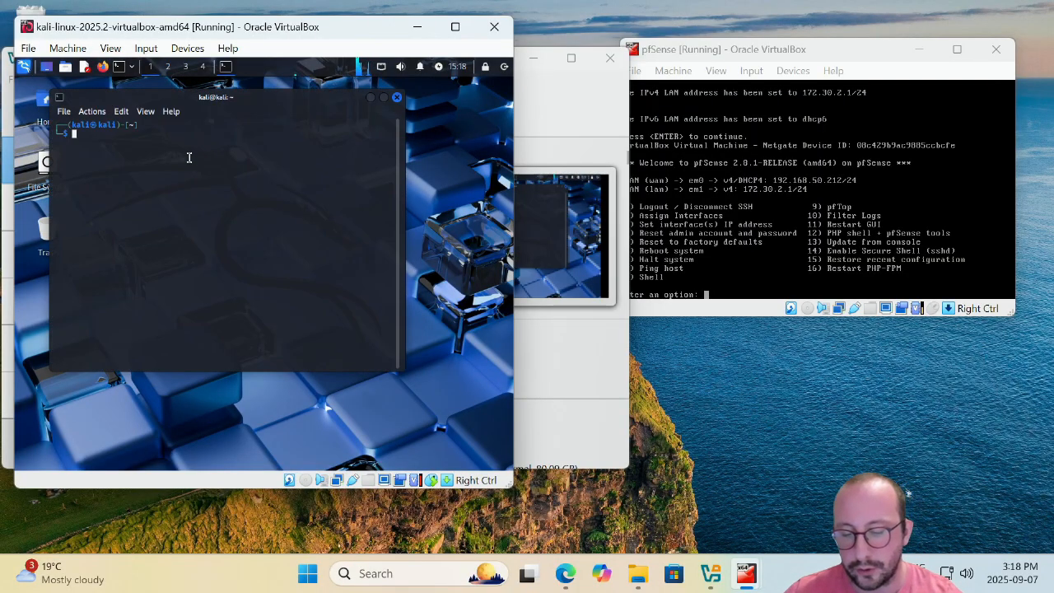
{"action": "type", "text": "ip addre"}
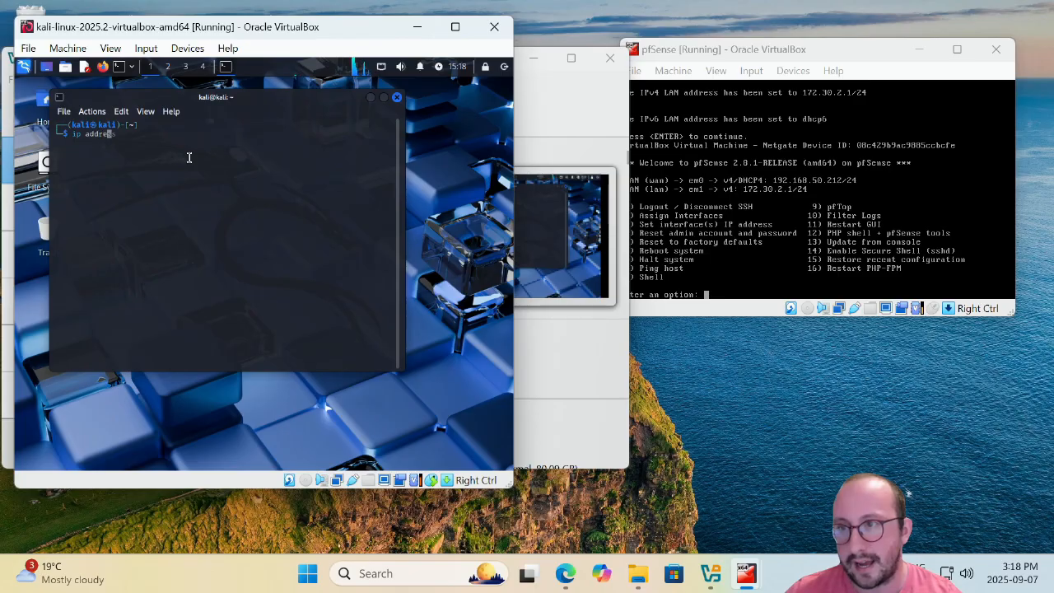
{"action": "type", "text": "ss"}
{"action": "key", "text": "Return"}
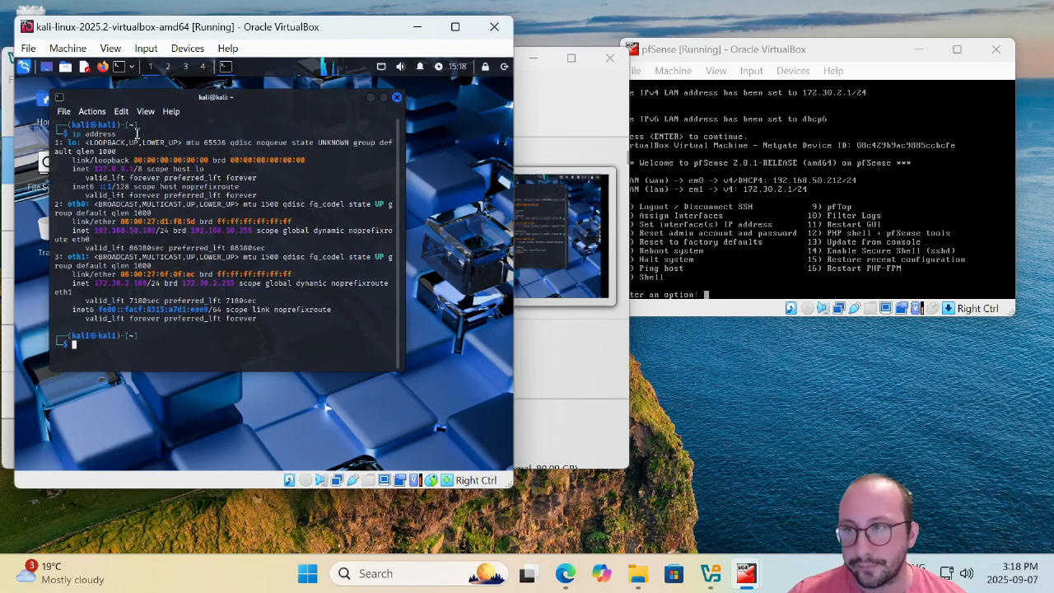
{"action": "left_click", "coordinate": [102, 67]}
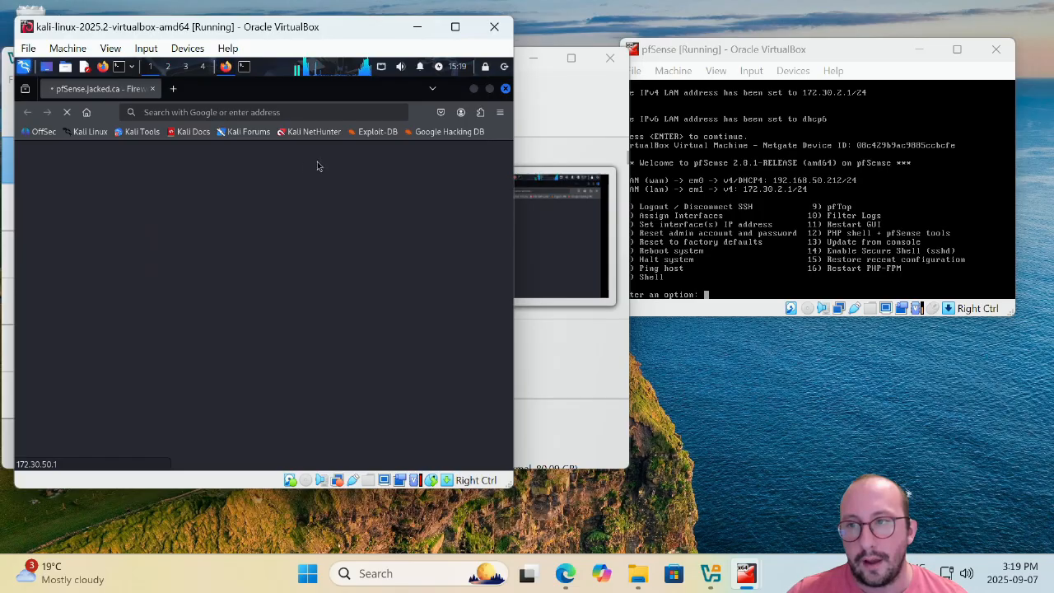
{"action": "left_click", "coordinate": [300, 113]}
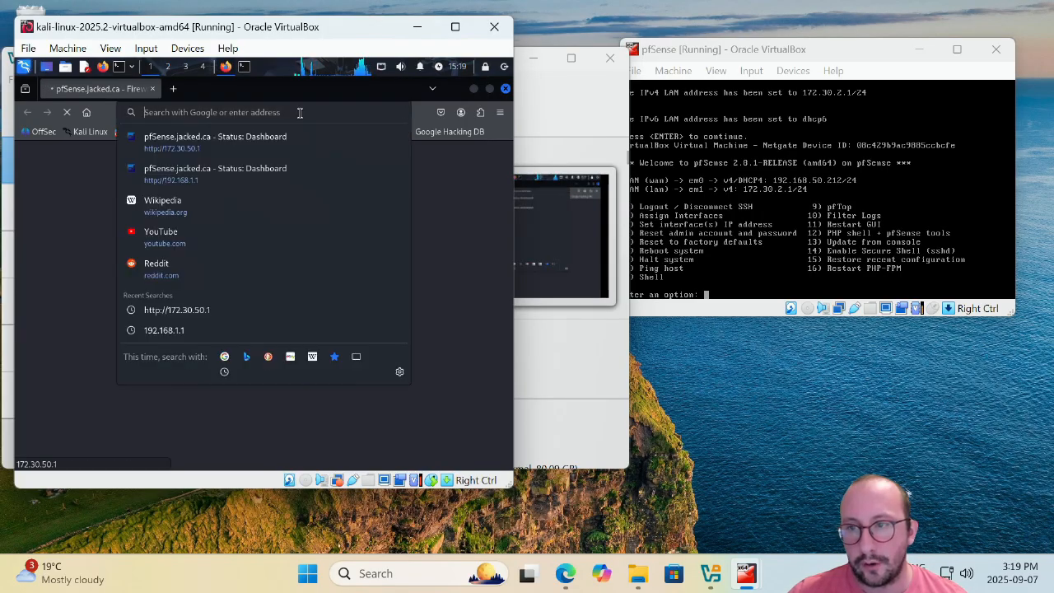
{"action": "type", "text": "http"}
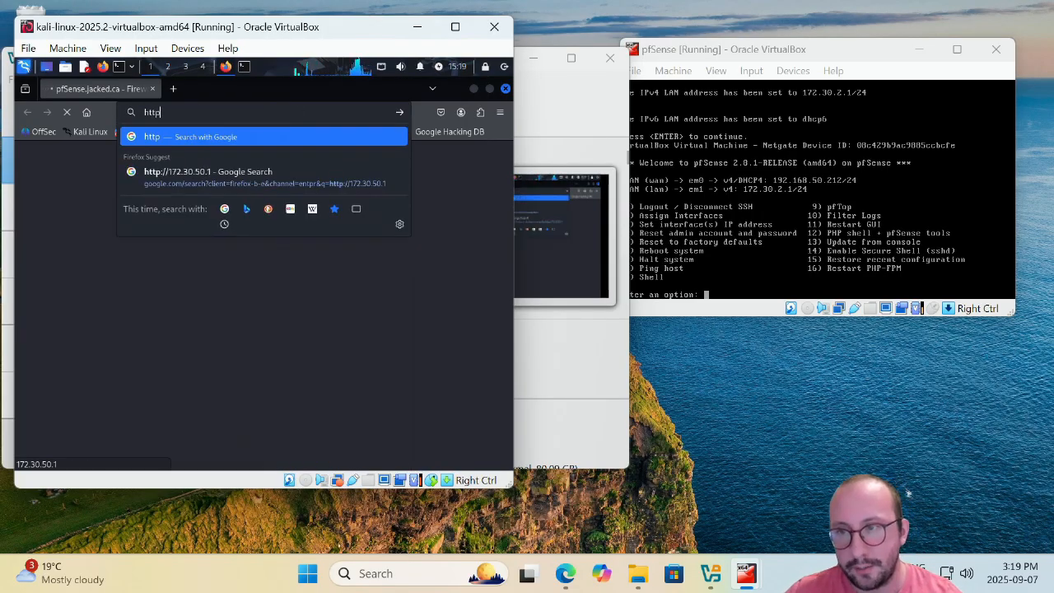
{"action": "type", "text": "://"}
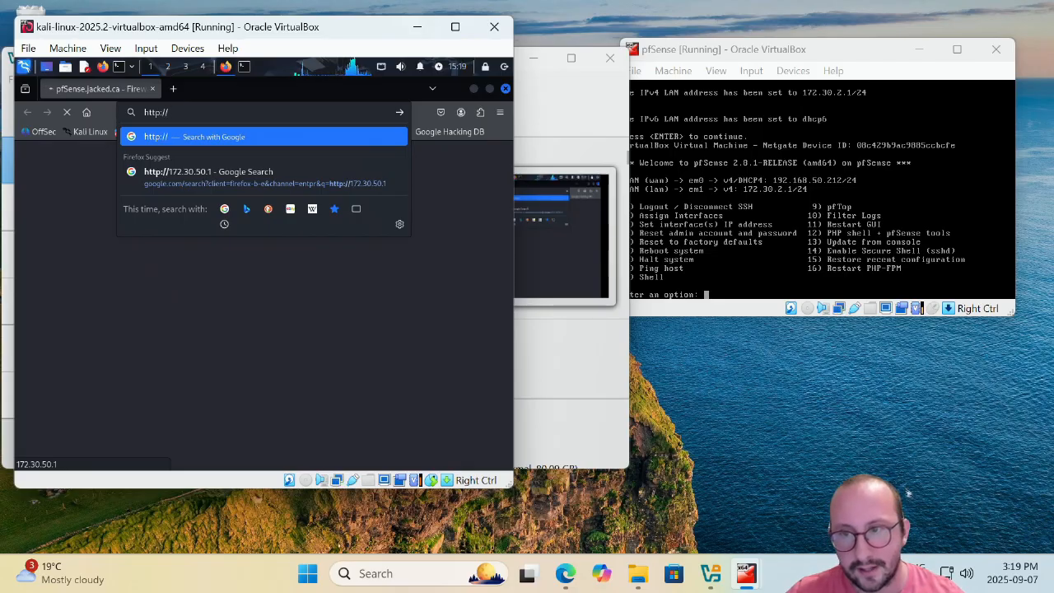
{"action": "key", "text": "Down"}
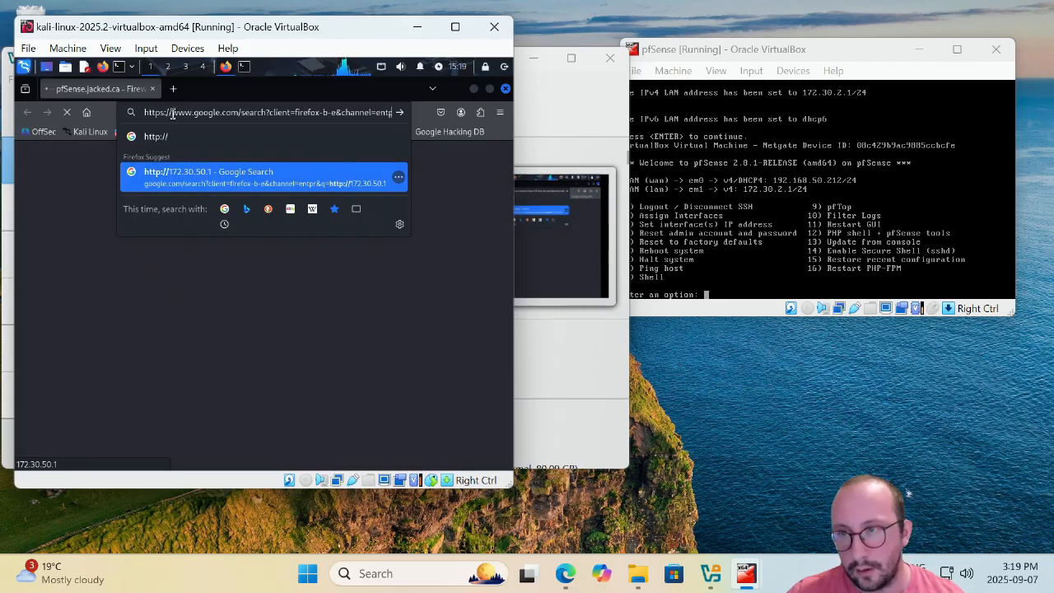
{"action": "key", "text": "ctrl+a"}
{"action": "key", "text": "BackSpace"}
{"action": "type", "text": "h"}
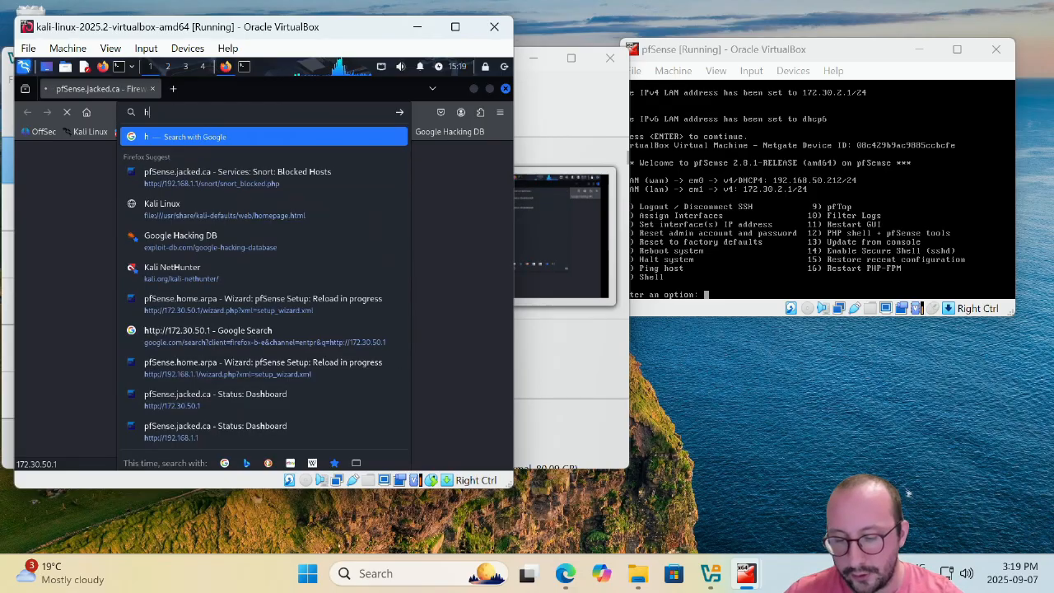
{"action": "type", "text": "ttp://"}
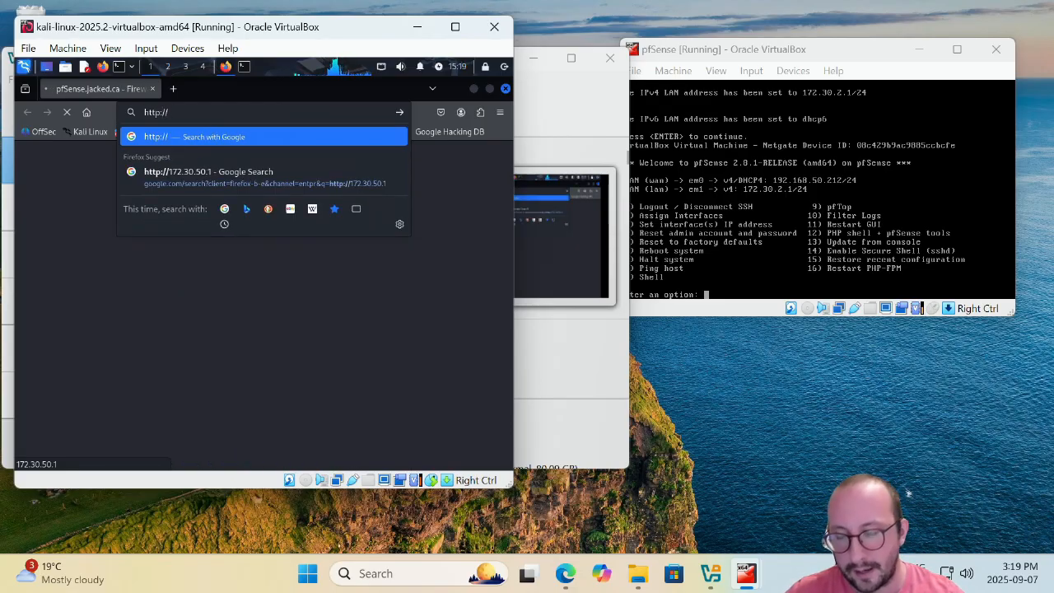
{"action": "type", "text": "172.30."}
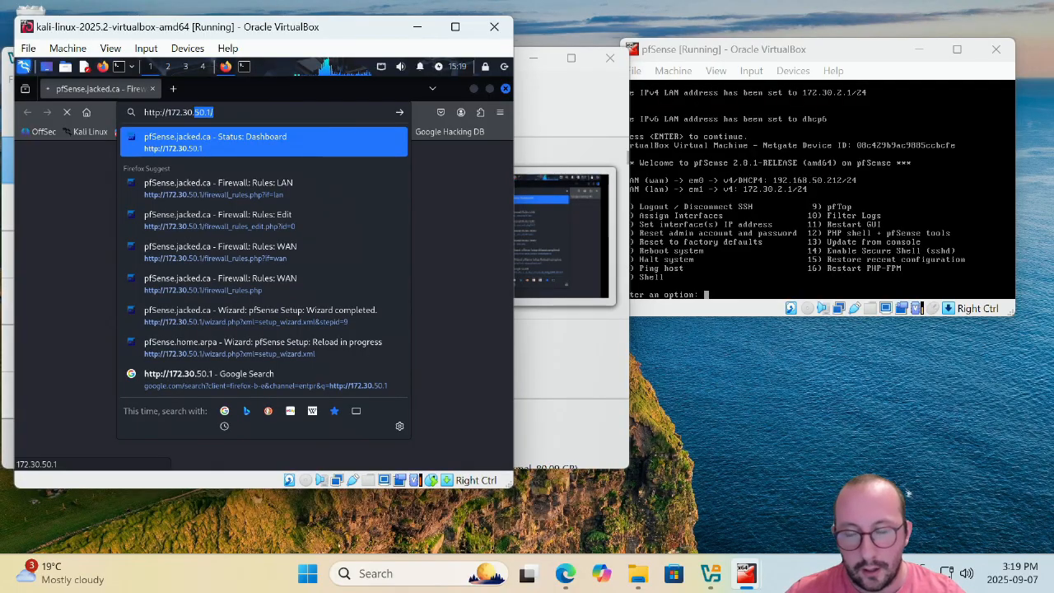
{"action": "type", "text": "2"}
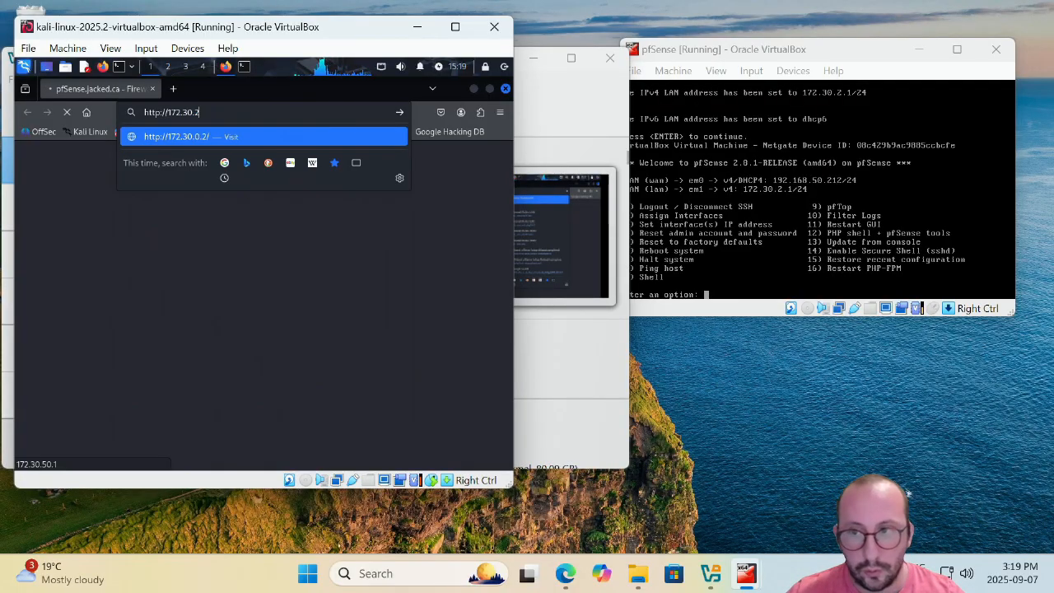
{"action": "type", "text": ".1"}
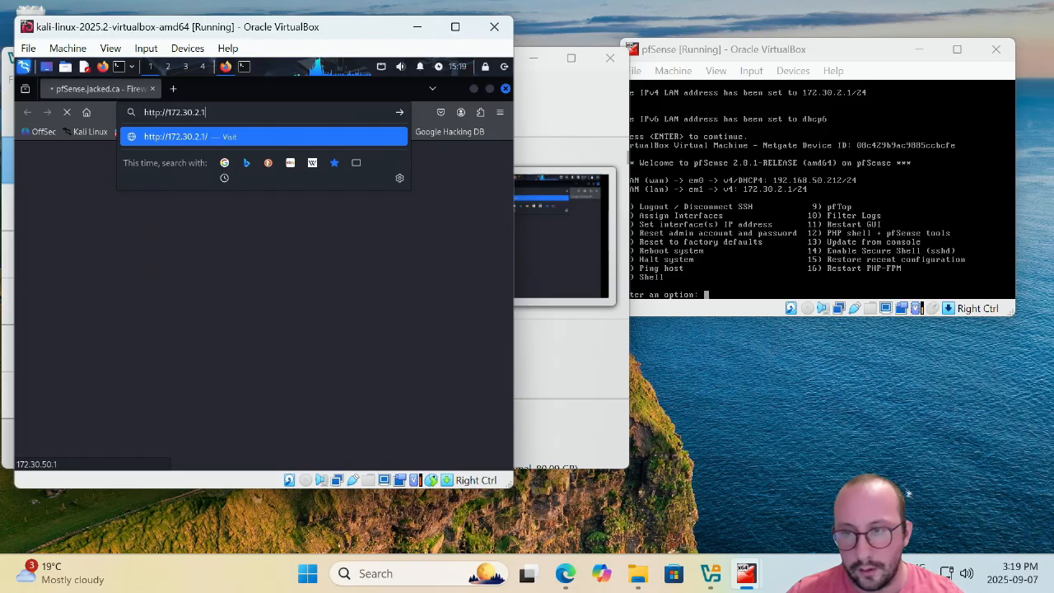
{"action": "key", "text": "Return"}
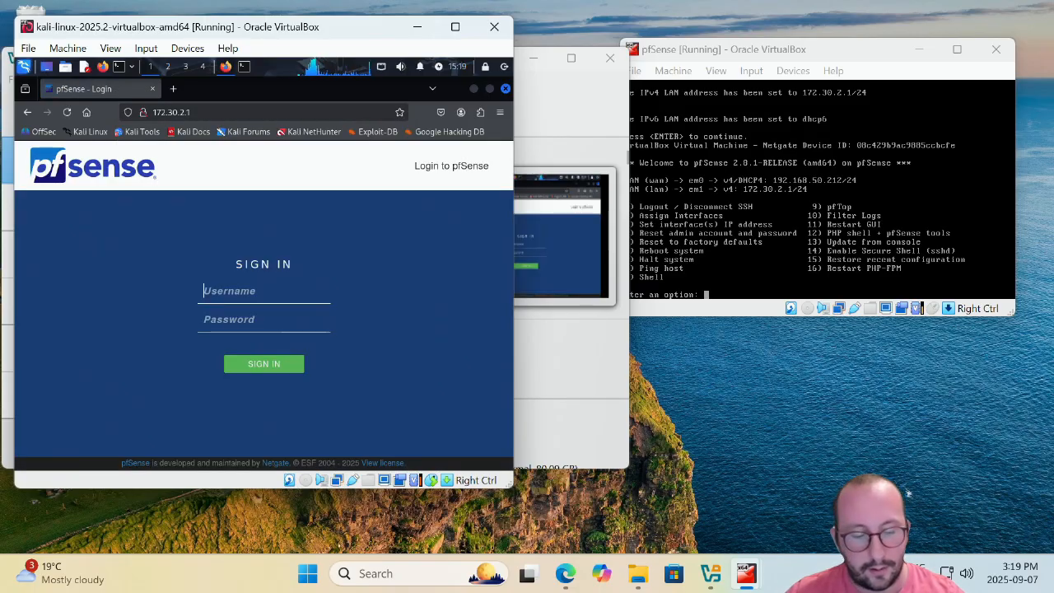
Sign in to pfSense as admin with the default password, declining Firefox's offer to save it.
{"action": "left_click", "coordinate": [229, 292]}
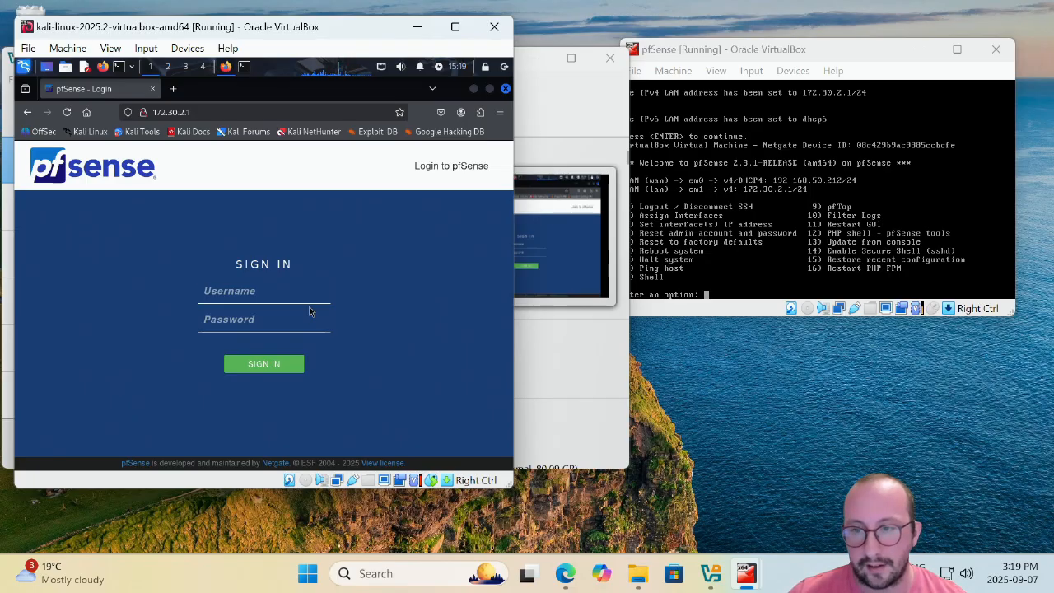
{"action": "left_click", "coordinate": [275, 291]}
{"action": "type", "text": "adm"}
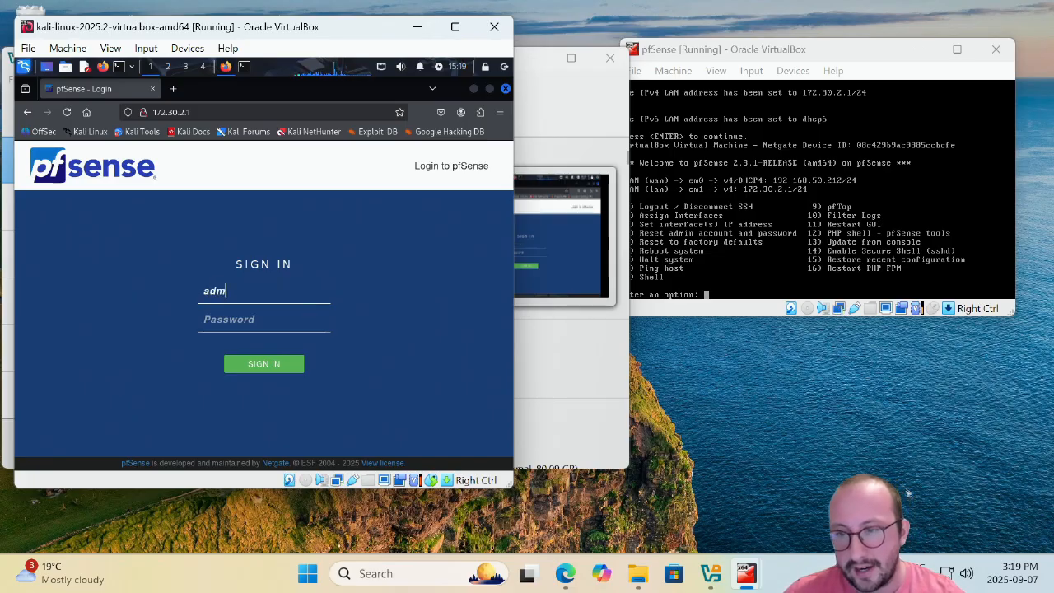
{"action": "type", "text": "in"}
{"action": "key", "text": "Tab"}
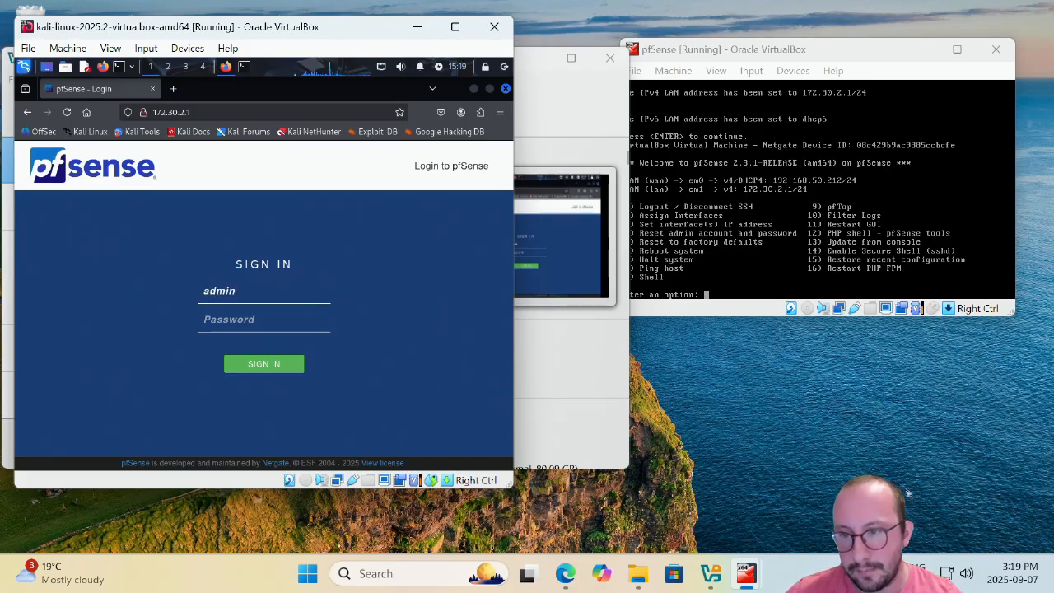
{"action": "type", "text": "pfsense"}
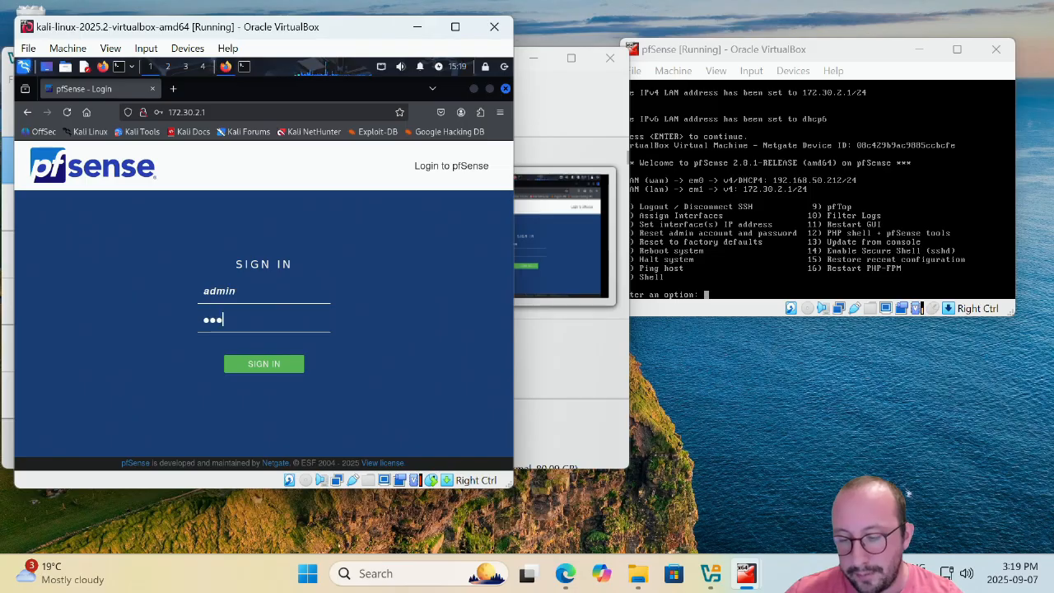
{"action": "key", "text": "Return"}
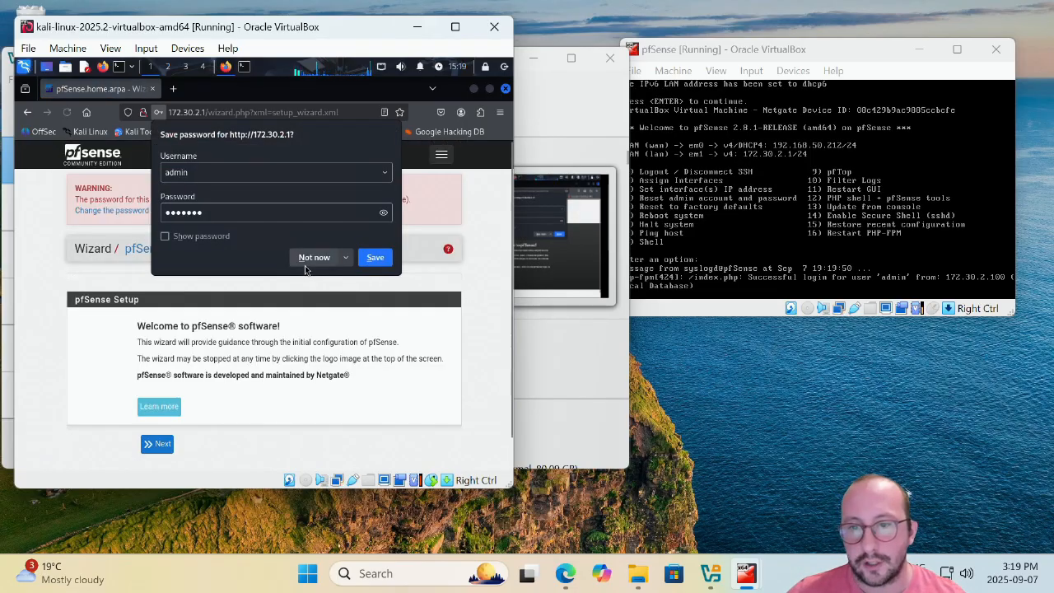
{"action": "left_click", "coordinate": [308, 262]}
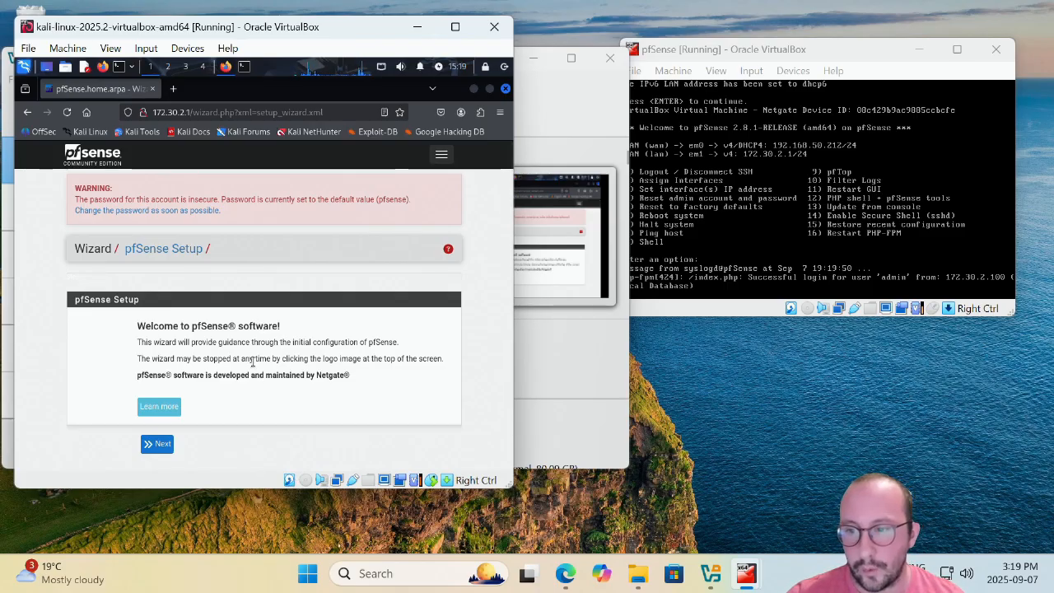
{"action": "scroll", "coordinate": [247, 368], "scroll_direction": "down", "scroll_amount": 1}
Advance the wizard to General Information and change the domain from home.arpa to jacked.ca.
{"action": "left_click", "coordinate": [168, 414]}
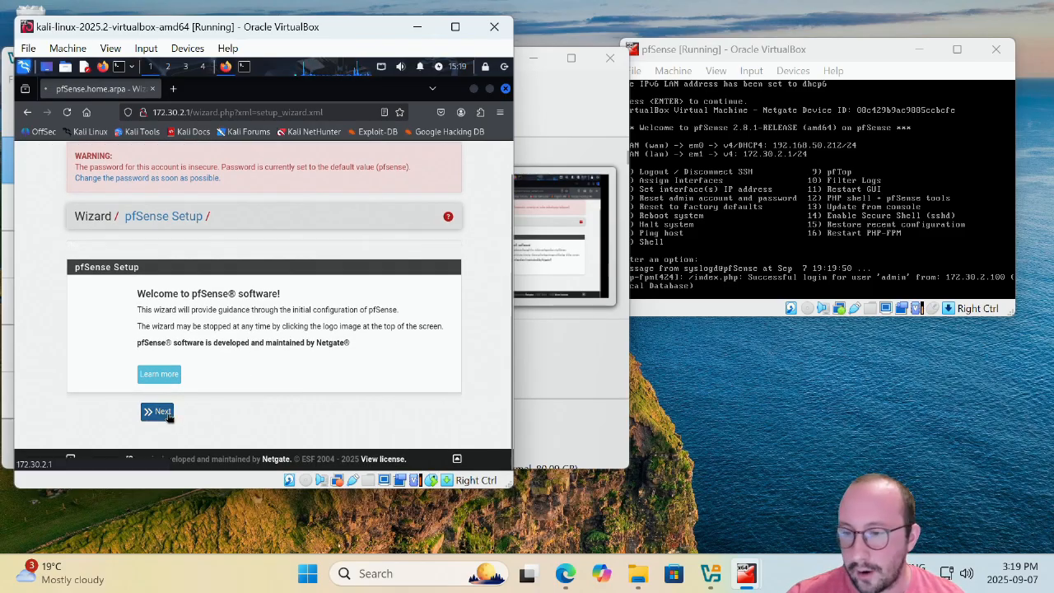
{"action": "scroll", "coordinate": [213, 407], "scroll_direction": "down", "scroll_amount": 1}
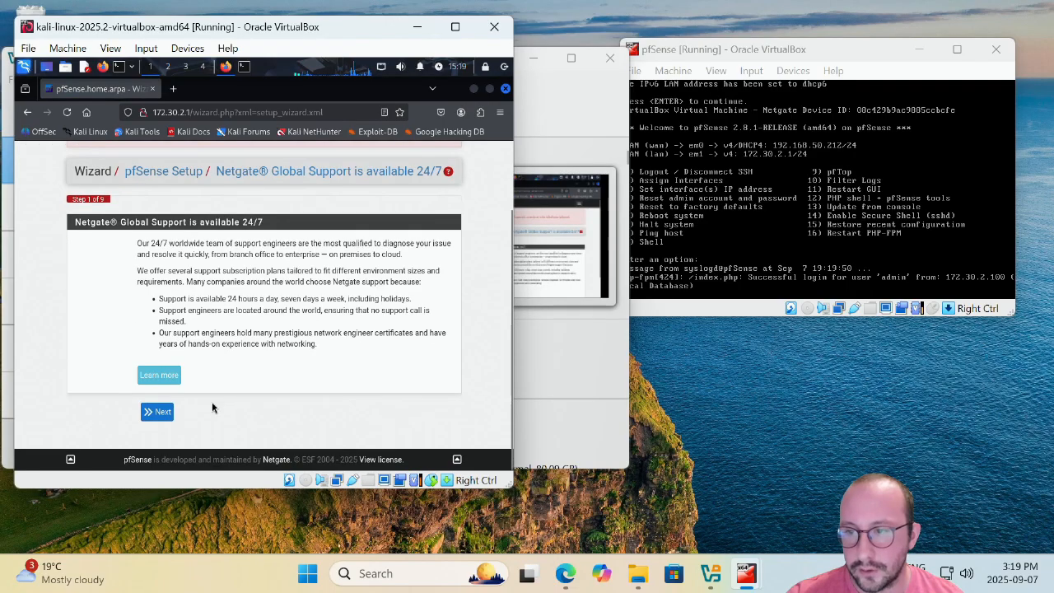
{"action": "left_click", "coordinate": [160, 412]}
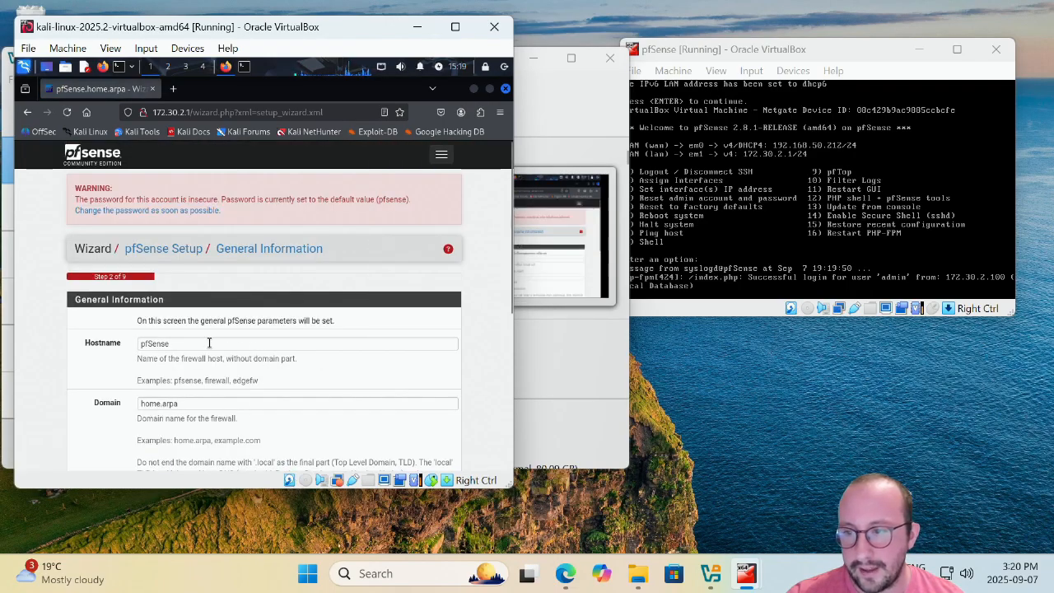
{"action": "scroll", "coordinate": [195, 313], "scroll_direction": "down", "scroll_amount": 2}
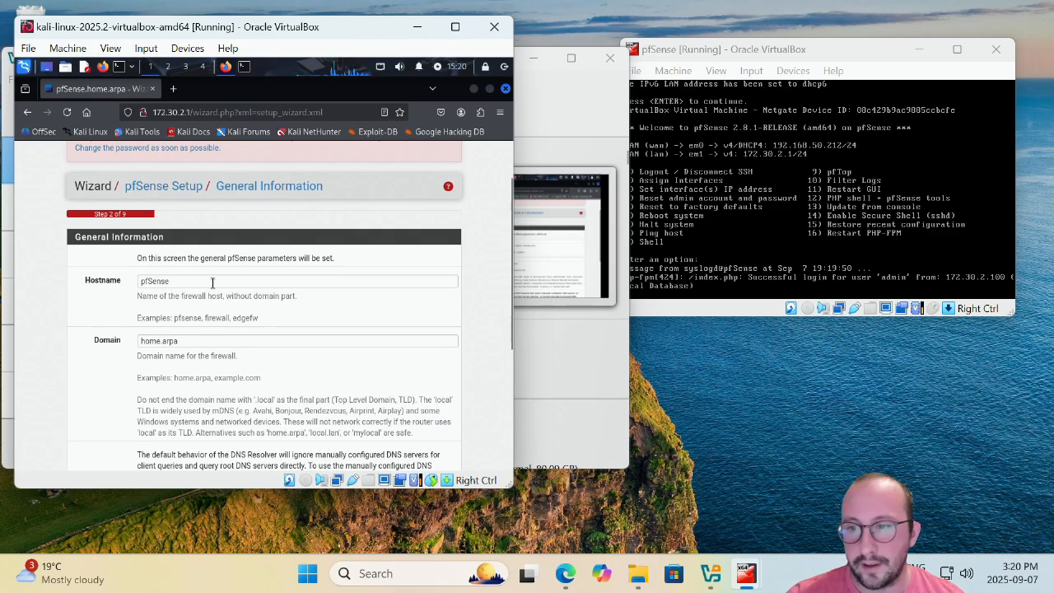
{"action": "left_click_drag", "start_coordinate": [178, 340], "coordinate": [135, 340]}
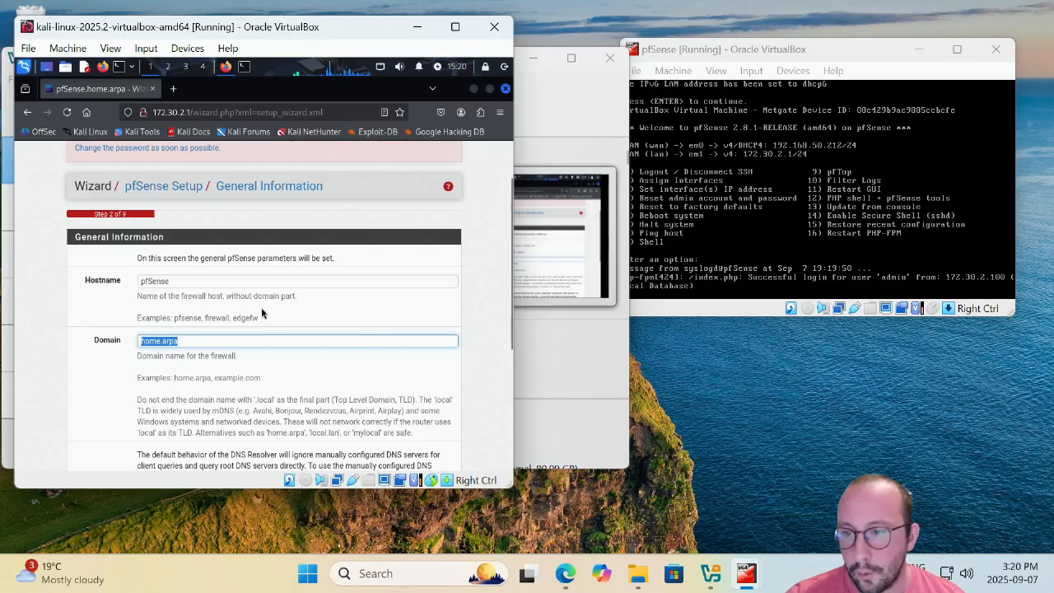
{"action": "scroll", "coordinate": [262, 313], "scroll_direction": "down", "scroll_amount": 1}
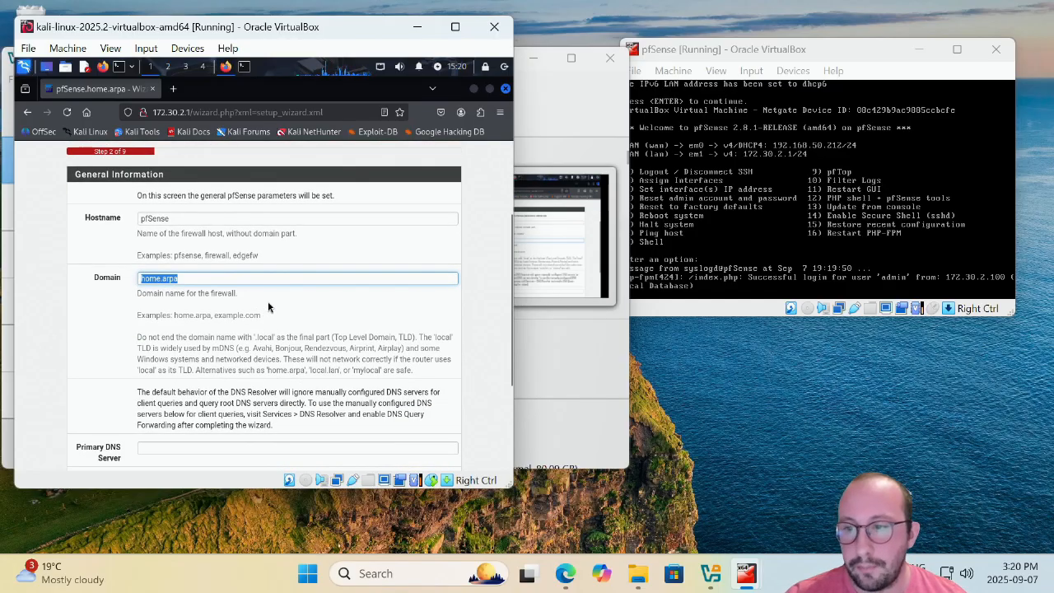
{"action": "type", "text": "jacked.ca"}
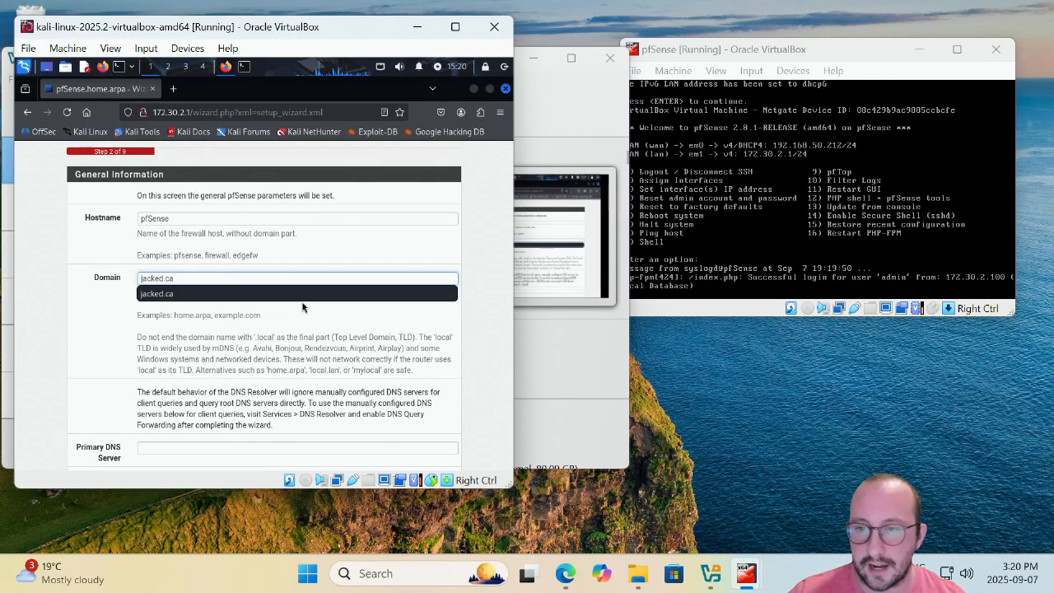
{"action": "key", "text": "Down"}
{"action": "key", "text": "Return"}
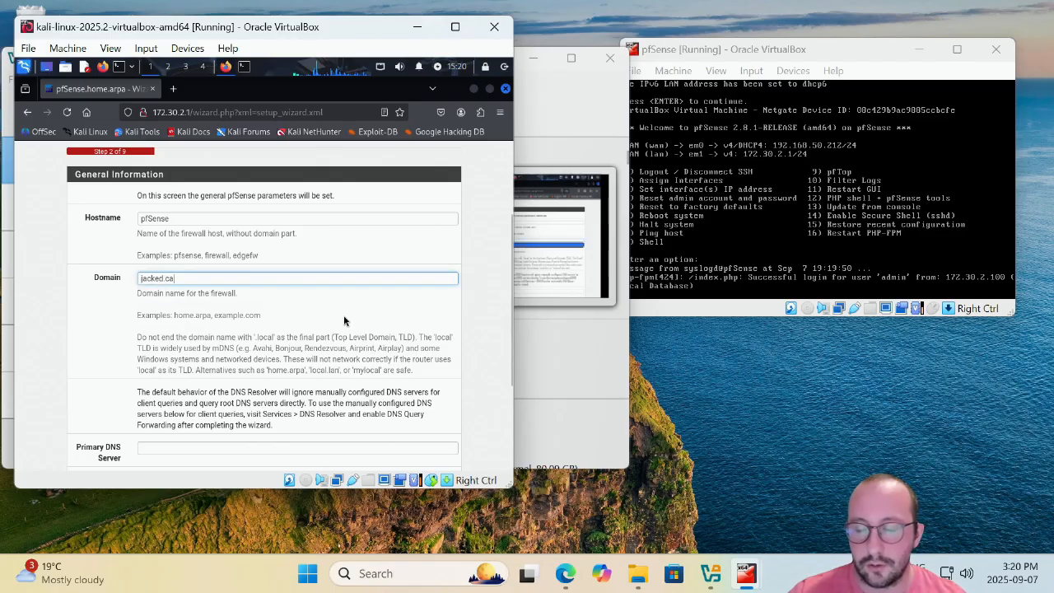
{"action": "scroll", "coordinate": [346, 321], "scroll_direction": "down", "scroll_amount": 3}
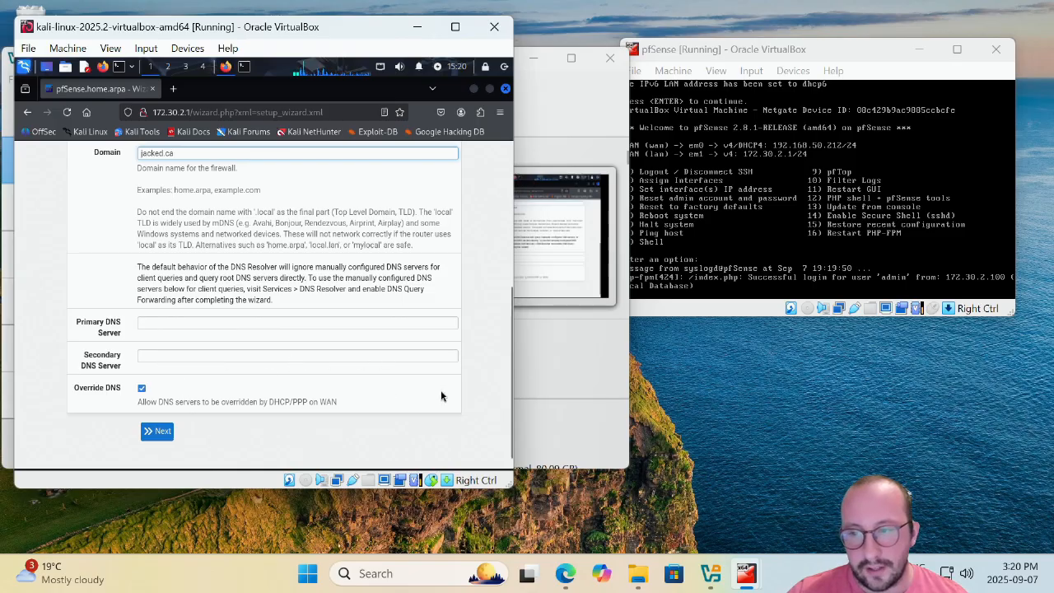
Set the wizard's timezone to US/Eastern on the time server step.
{"action": "left_click", "coordinate": [159, 436]}
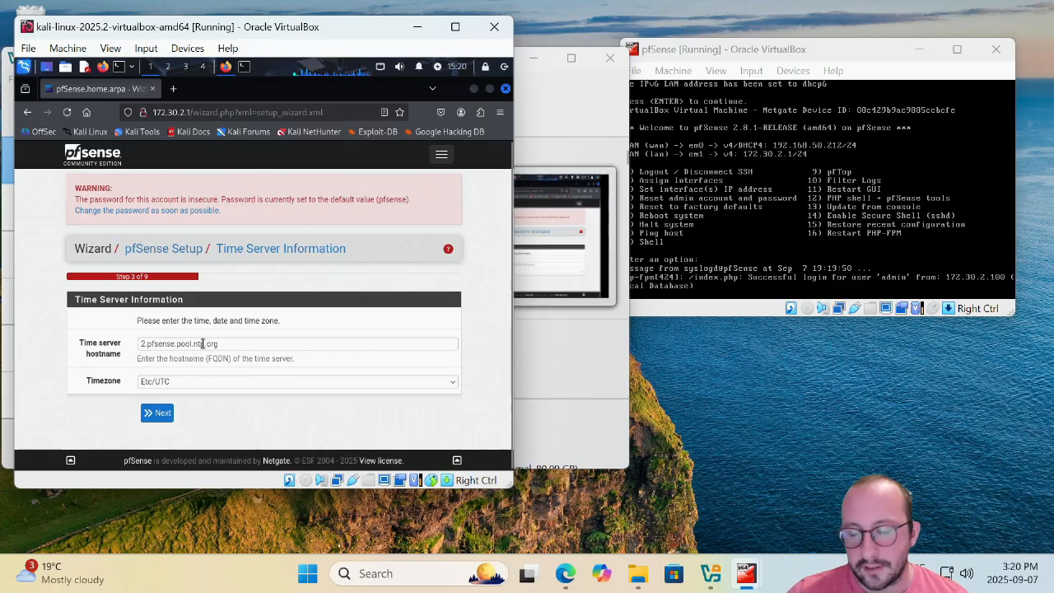
{"action": "left_click", "coordinate": [188, 383]}
{"action": "scroll", "coordinate": [185, 337], "scroll_direction": "down", "scroll_amount": 20}
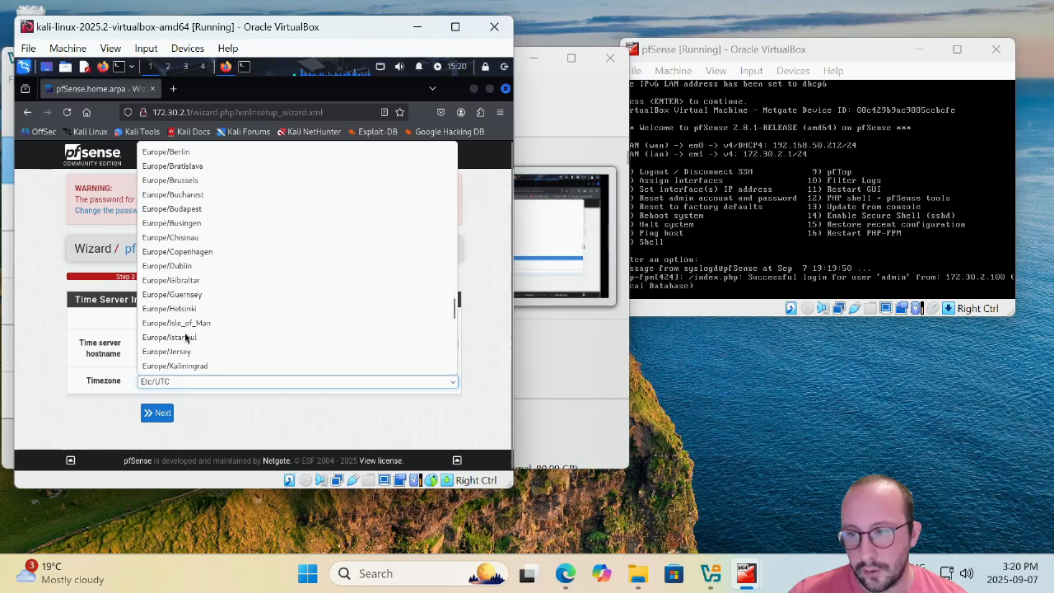
{"action": "scroll", "coordinate": [185, 337], "scroll_direction": "down", "scroll_amount": 20}
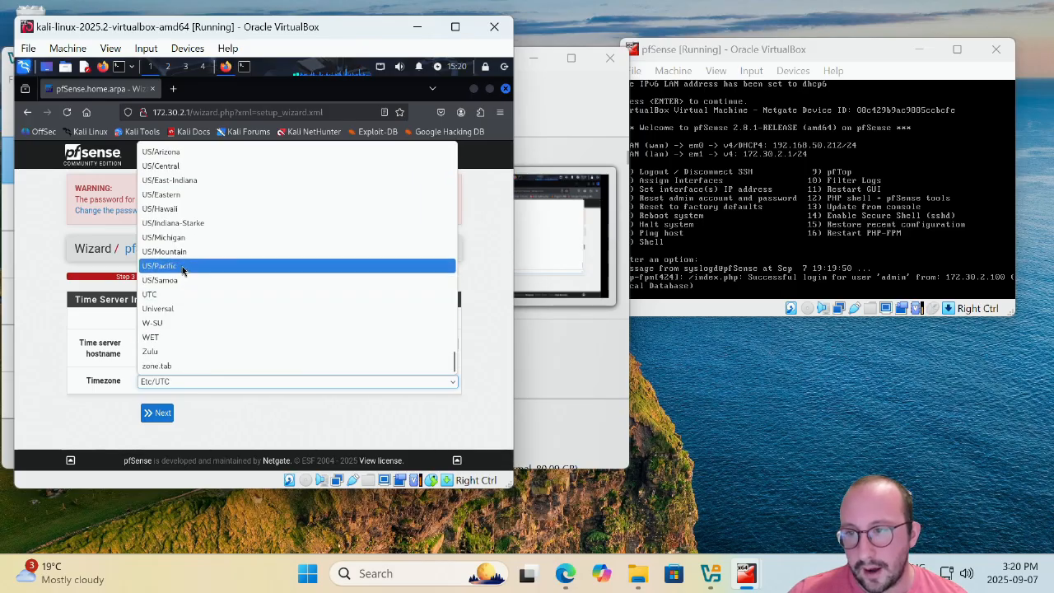
{"action": "left_click", "coordinate": [174, 196]}
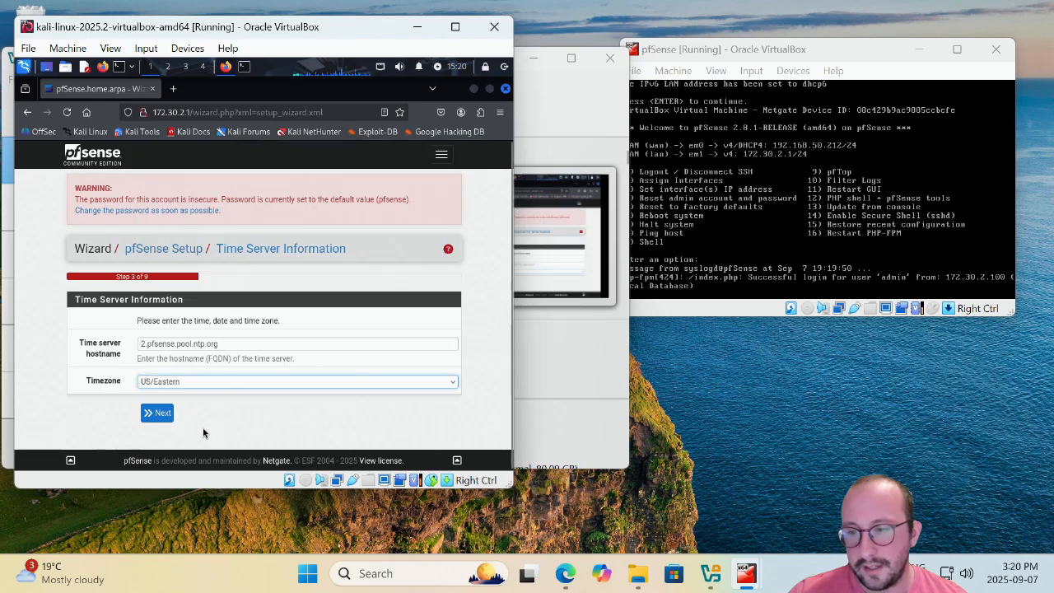
Uncheck 'Block private networks from entering via WAN' and proceed to the LAN interface step.
{"action": "left_click", "coordinate": [163, 412]}
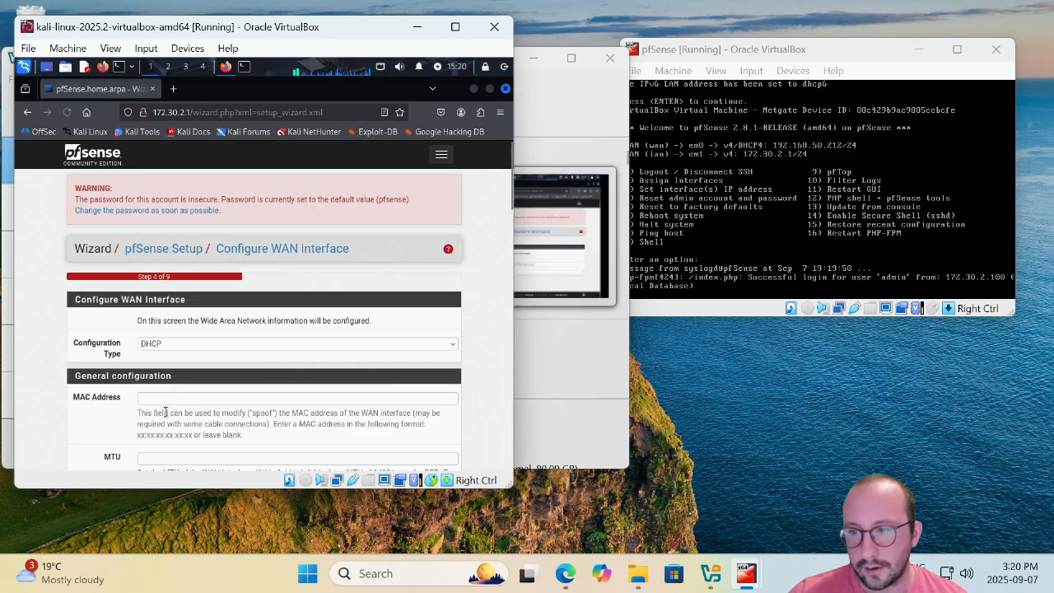
{"action": "scroll", "coordinate": [64, 363], "scroll_direction": "down", "scroll_amount": 3}
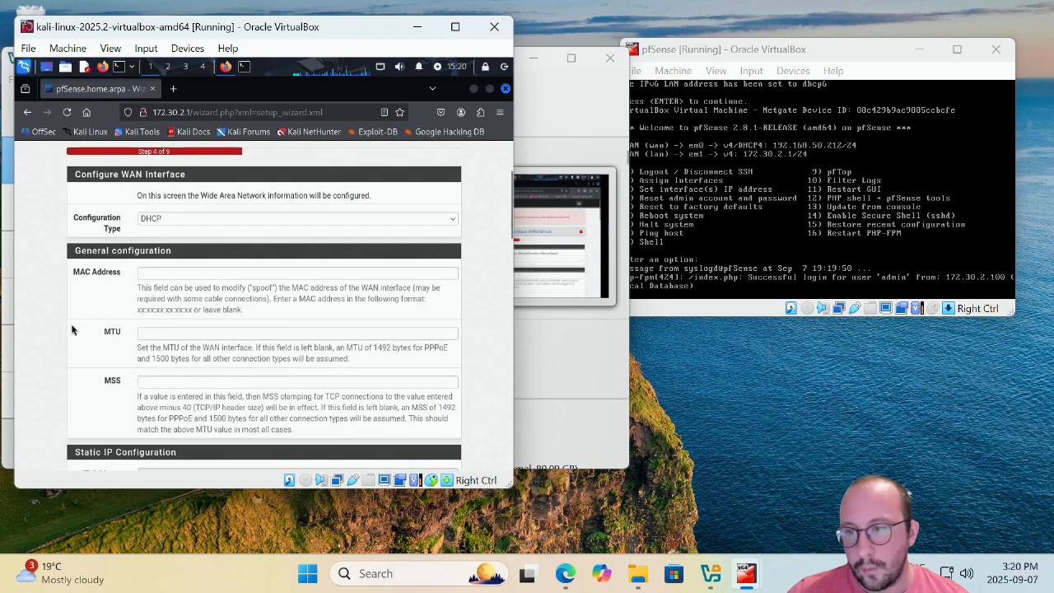
{"action": "scroll", "coordinate": [132, 251], "scroll_direction": "down", "scroll_amount": 4}
{"action": "scroll", "coordinate": [132, 251], "scroll_direction": "down", "scroll_amount": 8}
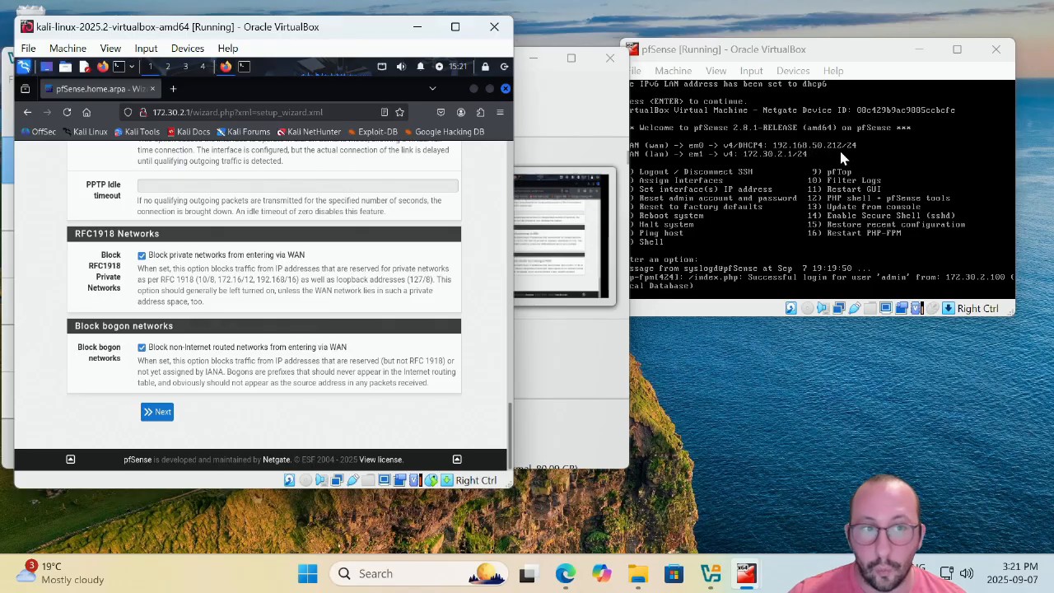
{"action": "left_click", "coordinate": [141, 256]}
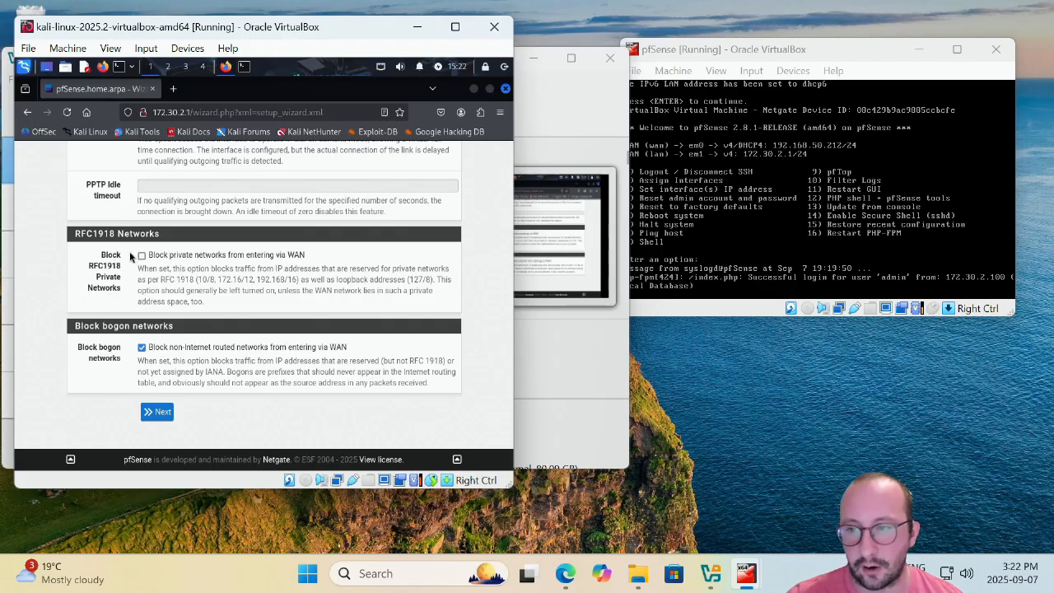
{"action": "left_click", "coordinate": [157, 412]}
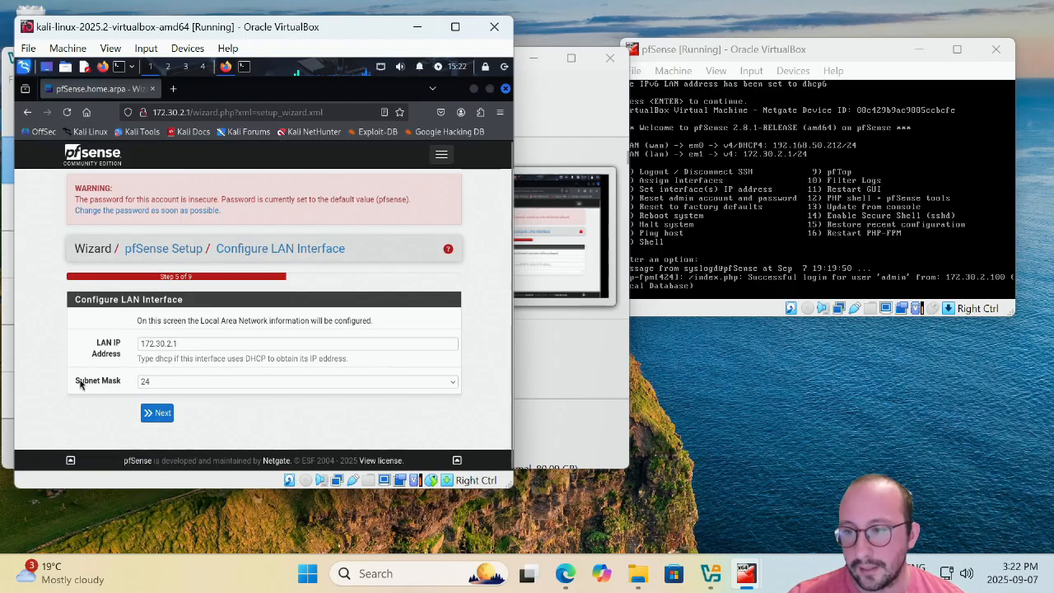
Accept the LAN settings and set a new confirmed admin password, declining to save it in Firefox.
{"action": "left_click", "coordinate": [167, 412]}
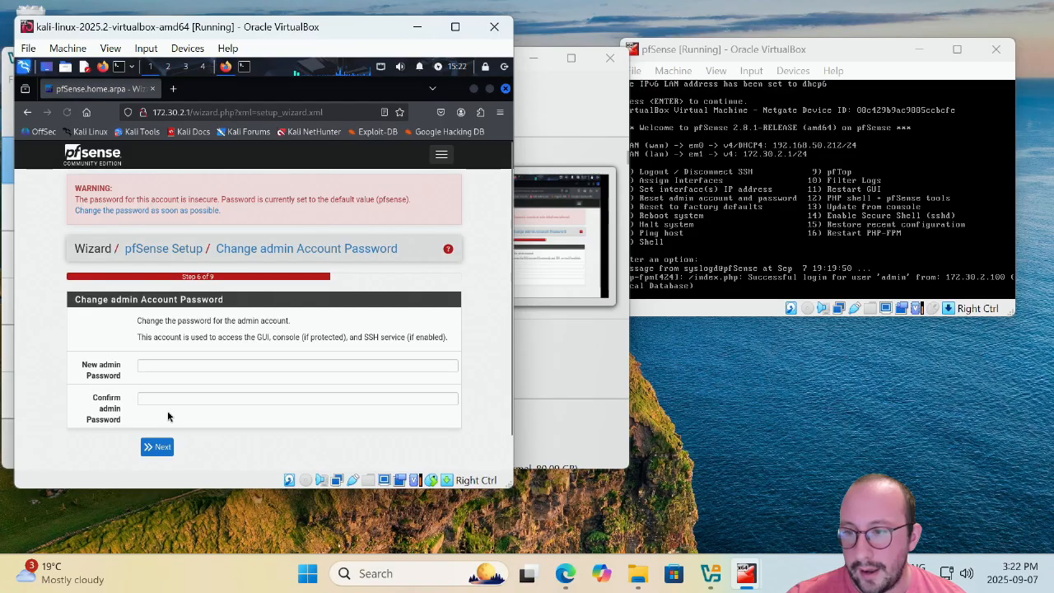
{"action": "scroll", "coordinate": [166, 398], "scroll_direction": "down", "scroll_amount": 1}
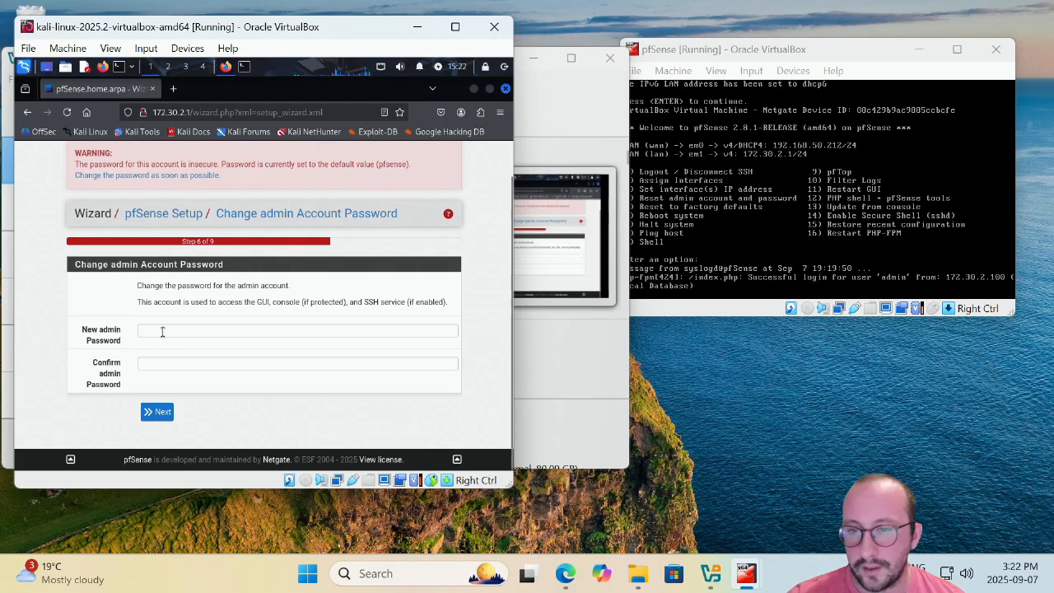
{"action": "left_click", "coordinate": [163, 331]}
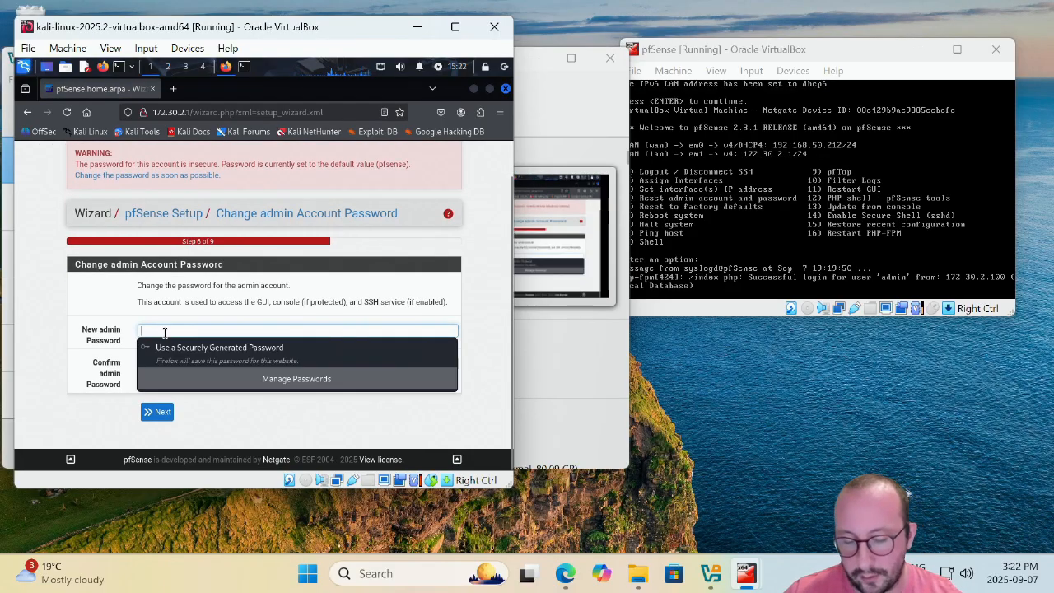
{"action": "type", "text": "pfsens●●●●"}
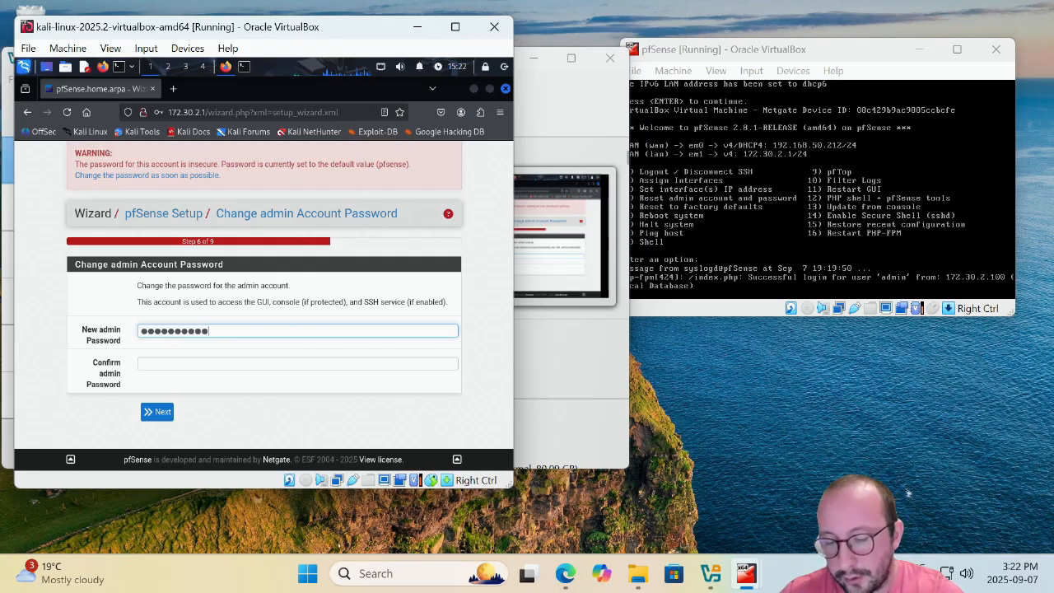
{"action": "type", "text": "●"}
{"action": "key", "text": "Tab"}
{"action": "type", "text": "pfsens●●●●"}
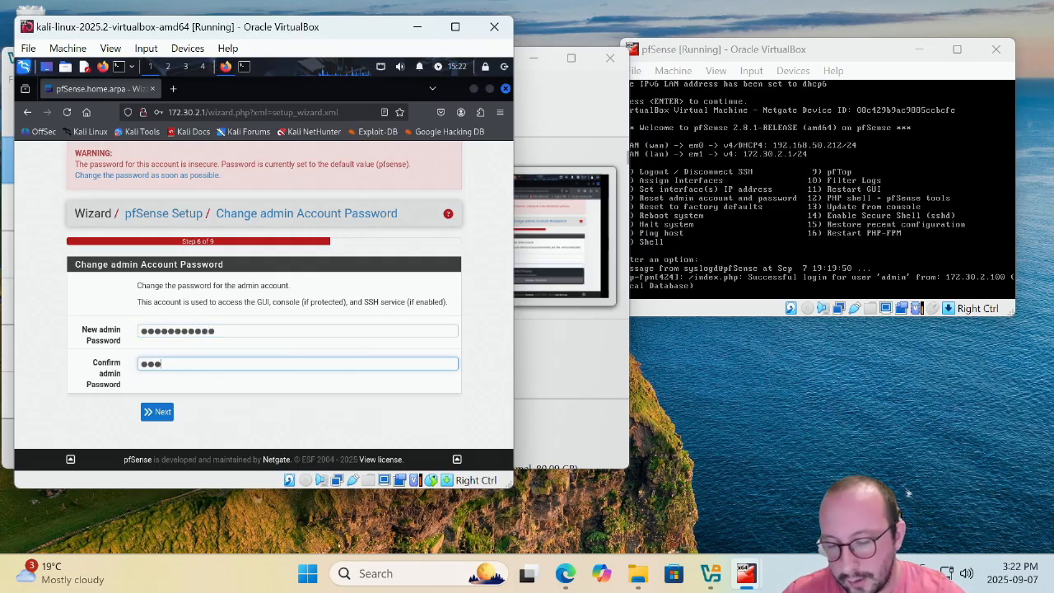
{"action": "type", "text": "●"}
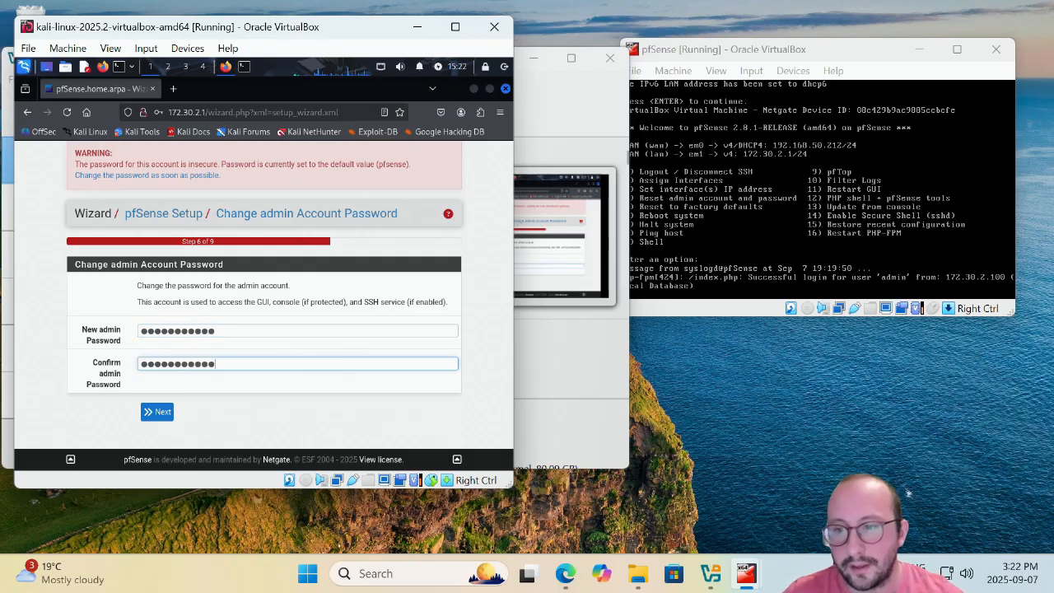
{"action": "left_click", "coordinate": [163, 418]}
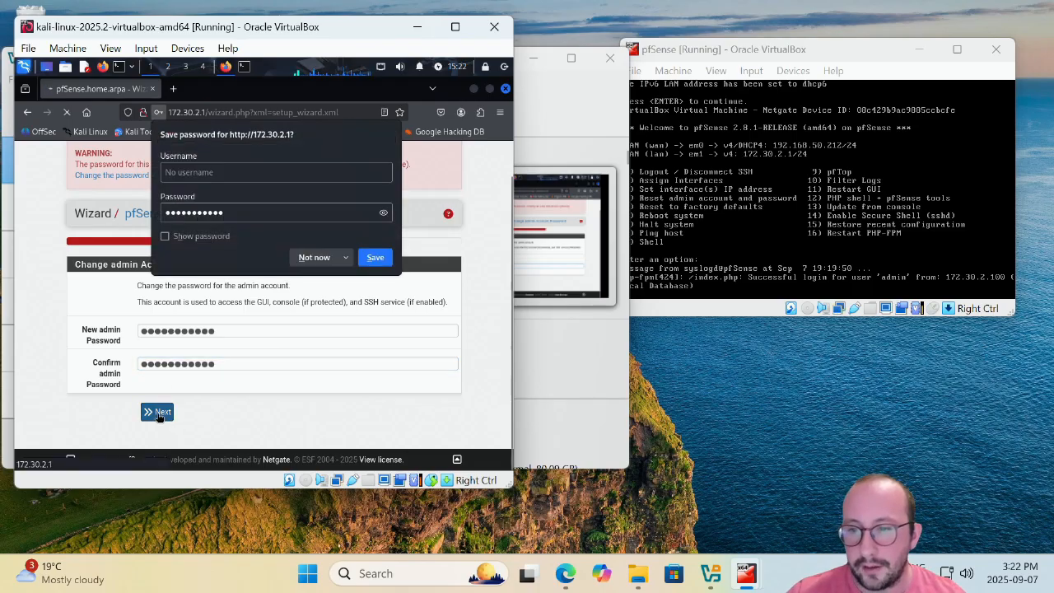
{"action": "left_click", "coordinate": [309, 258]}
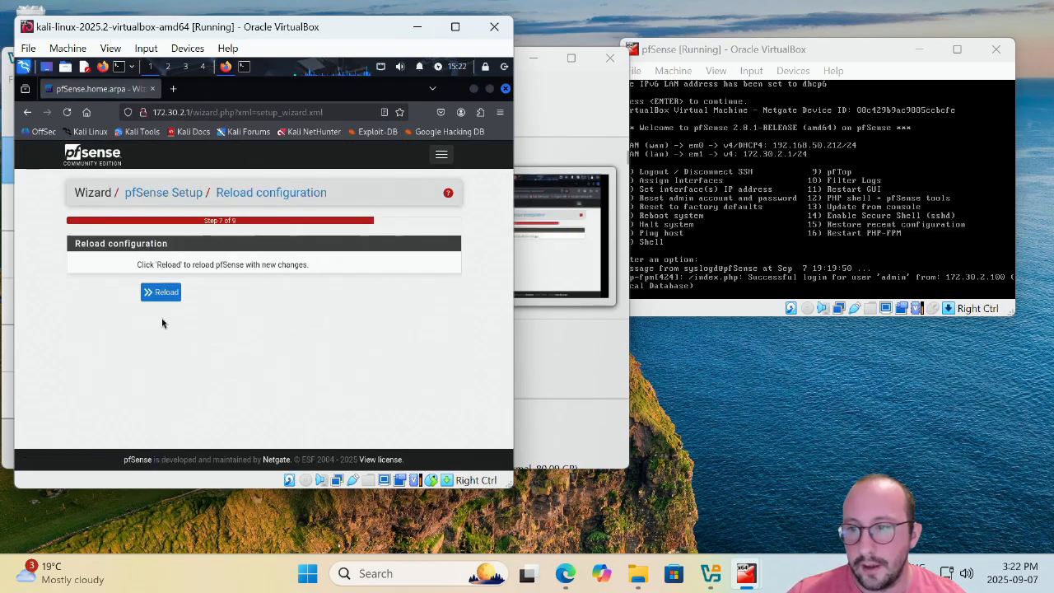
Reload pfSense with the new configuration, finish the wizard, accept the licence and dismiss the thank-you message.
{"action": "left_click", "coordinate": [160, 294]}
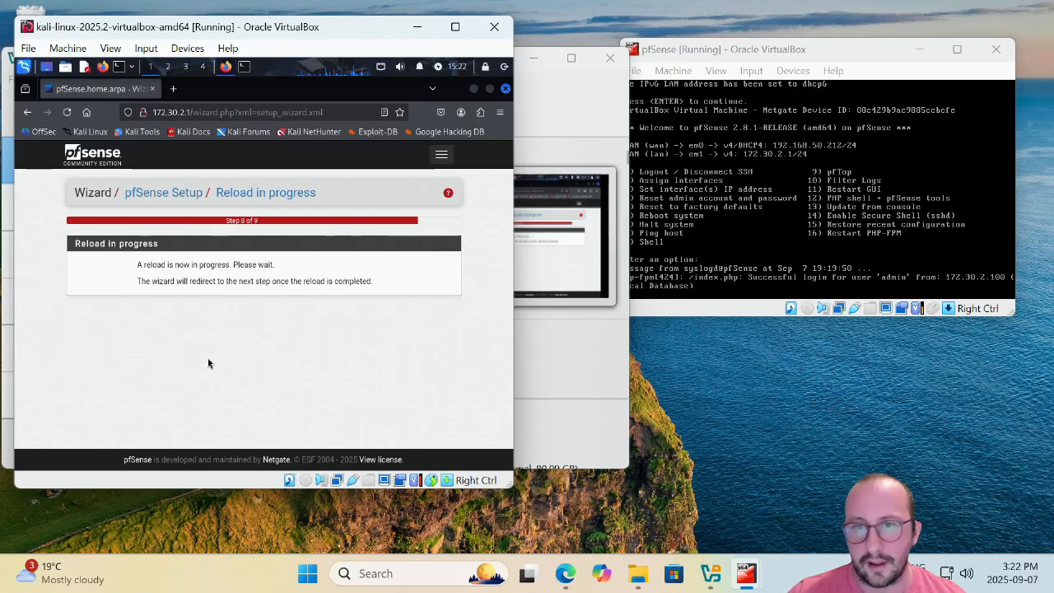
{"action": "scroll", "coordinate": [207, 362], "scroll_direction": "down", "scroll_amount": 5}
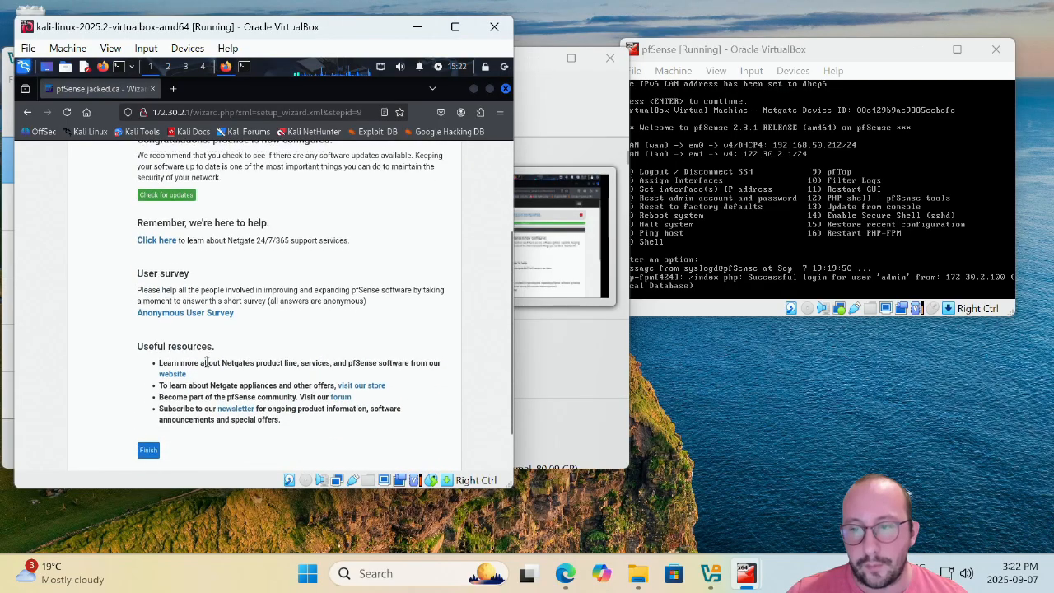
{"action": "left_click", "coordinate": [148, 398]}
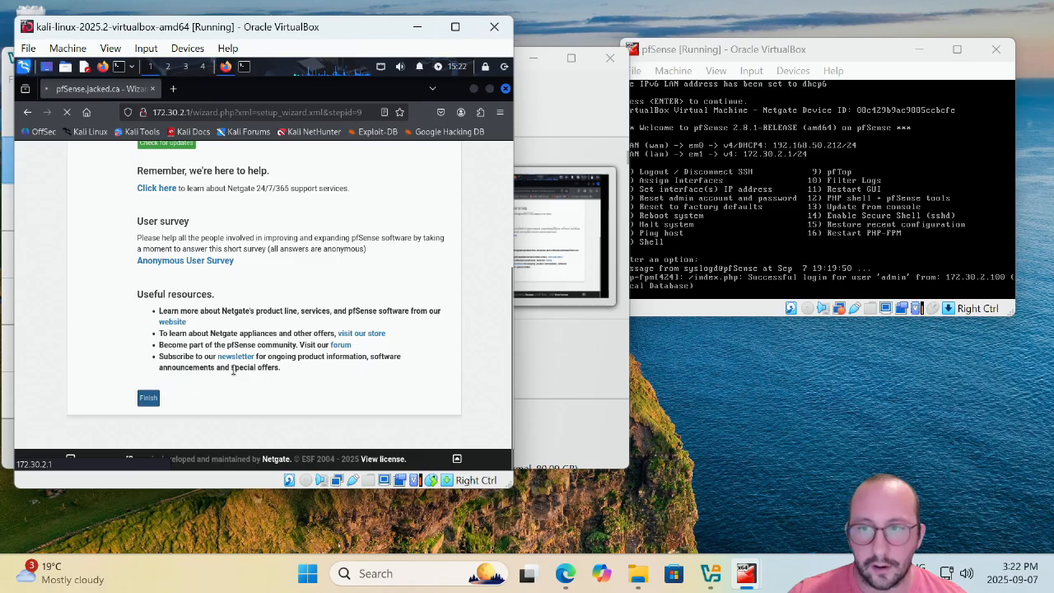
{"action": "scroll", "coordinate": [265, 366], "scroll_direction": "down", "scroll_amount": 6}
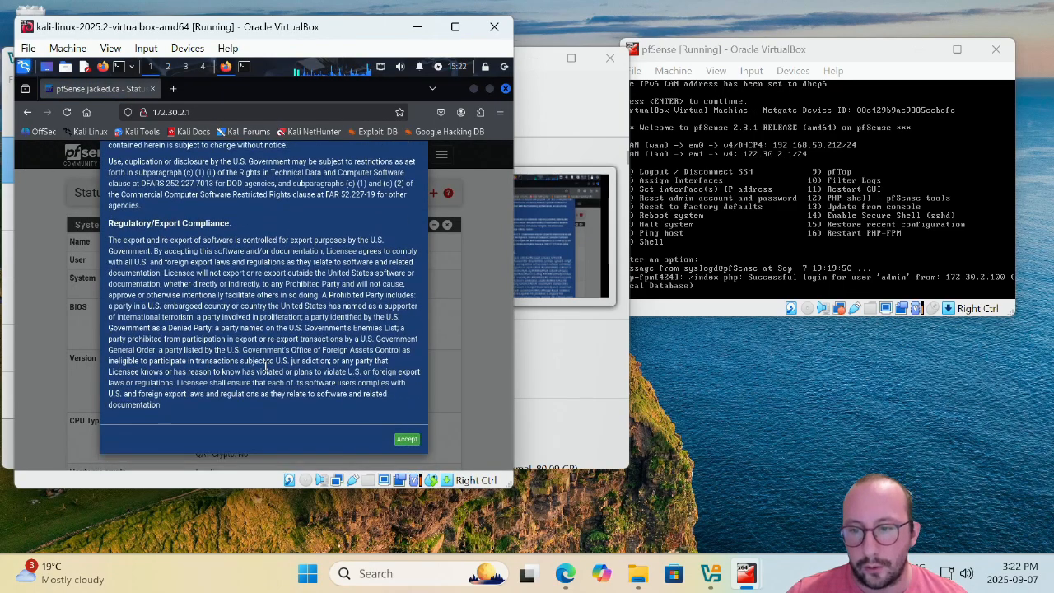
{"action": "left_click", "coordinate": [410, 441]}
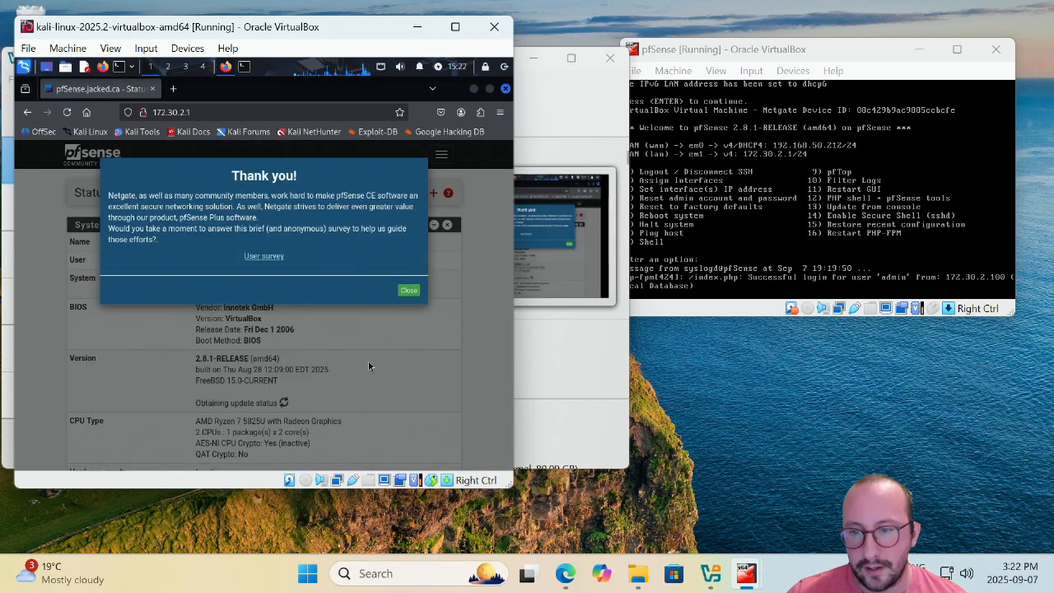
{"action": "left_click", "coordinate": [409, 292]}
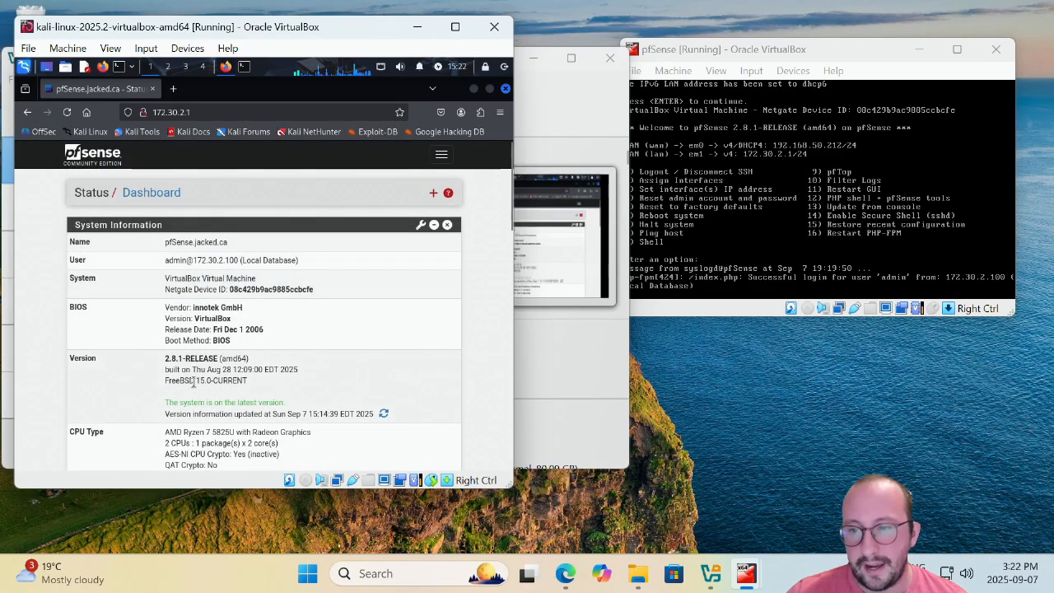
Review the pfSense 2.8.1 dashboard details, then shift the Kali VM window right to reveal VirtualBox Manager.
{"action": "left_click_drag", "start_coordinate": [163, 359], "coordinate": [363, 410]}
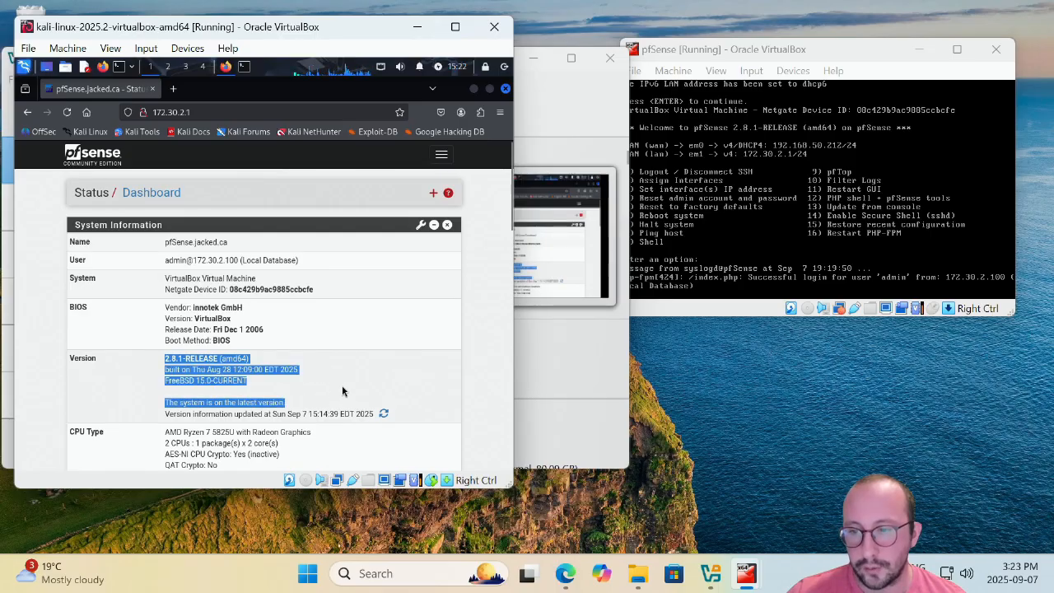
{"action": "left_click", "coordinate": [284, 406]}
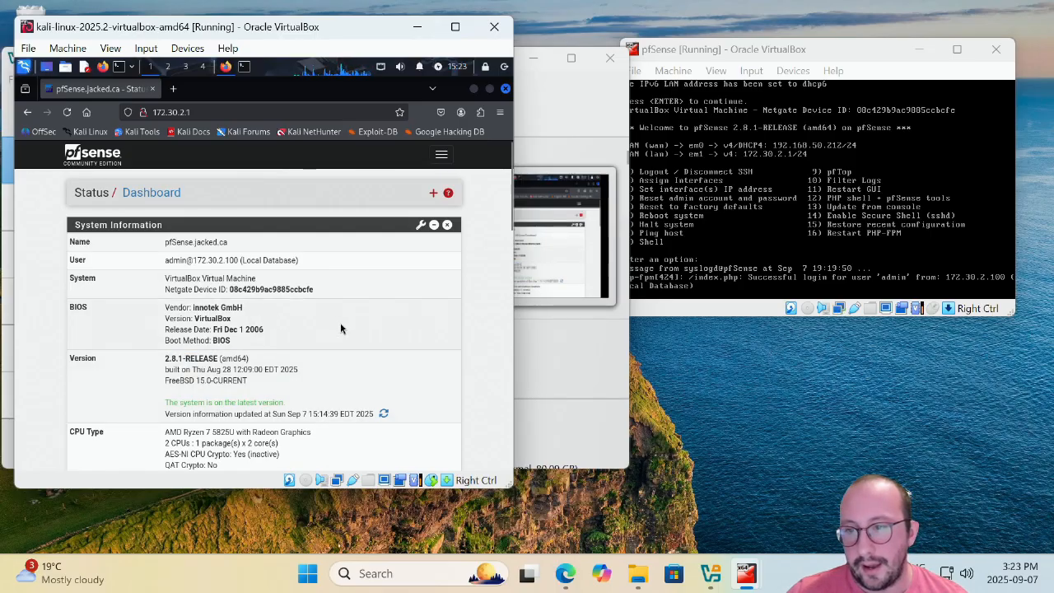
{"action": "scroll", "coordinate": [342, 330], "scroll_direction": "down", "scroll_amount": 10}
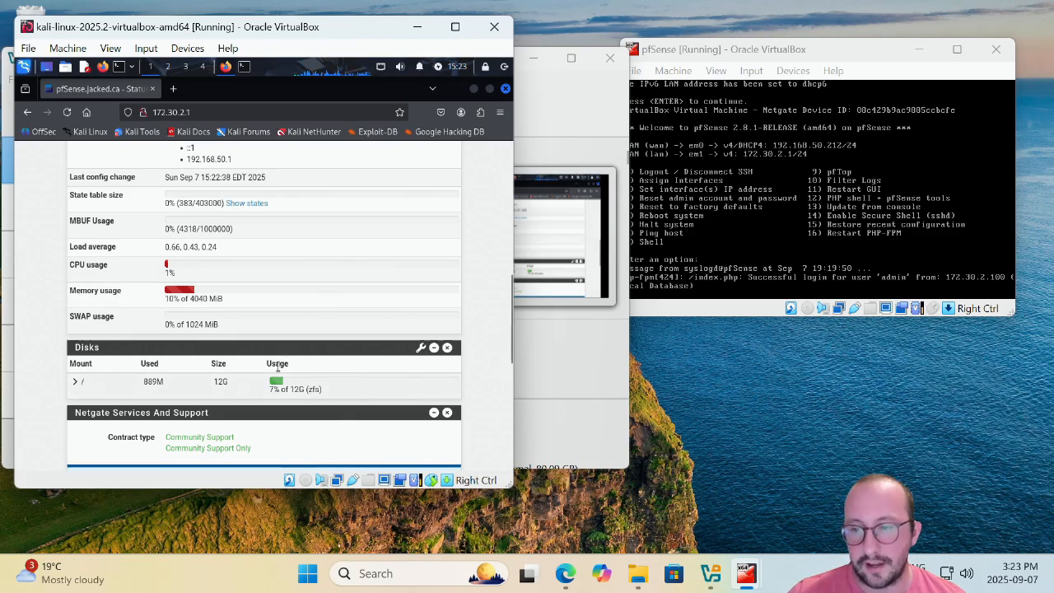
{"action": "scroll", "coordinate": [233, 335], "scroll_direction": "up", "scroll_amount": 1}
{"action": "scroll", "coordinate": [234, 335], "scroll_direction": "up", "scroll_amount": 5}
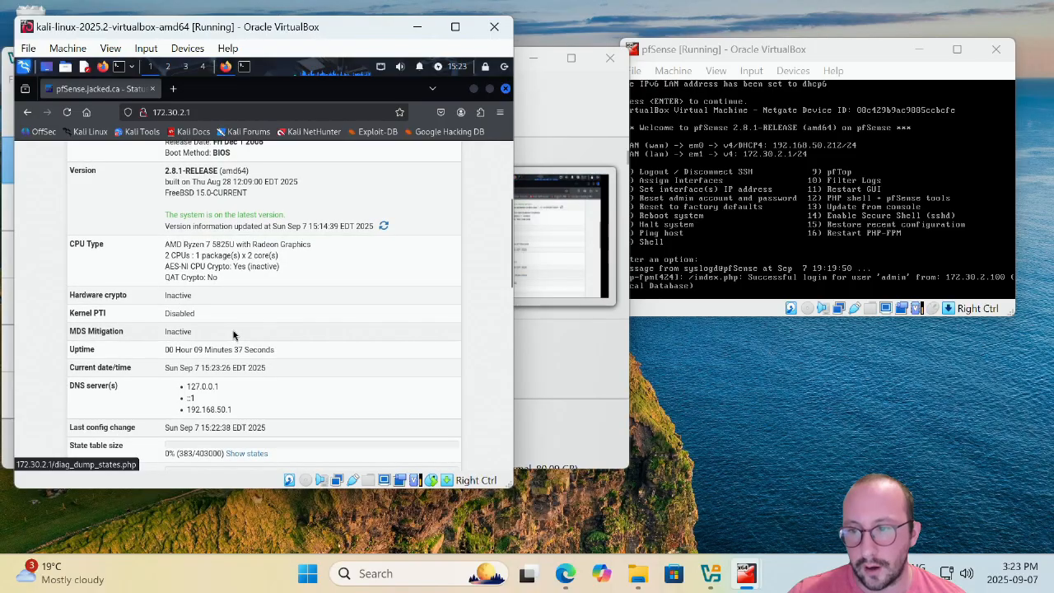
{"action": "scroll", "coordinate": [192, 353], "scroll_direction": "up", "scroll_amount": 4}
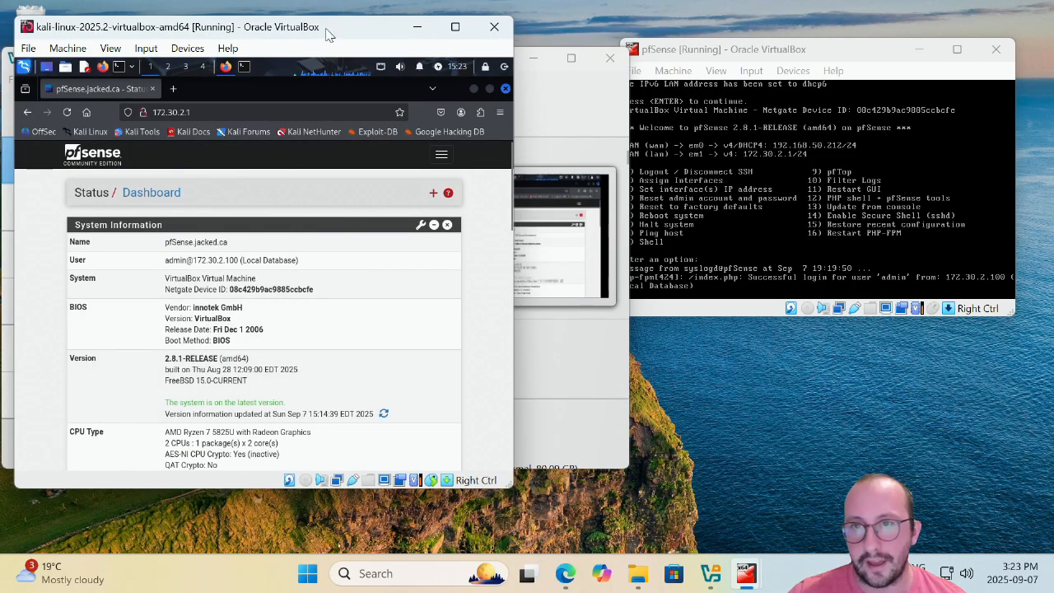
{"action": "left_click_drag", "start_coordinate": [327, 33], "coordinate": [847, 35]}
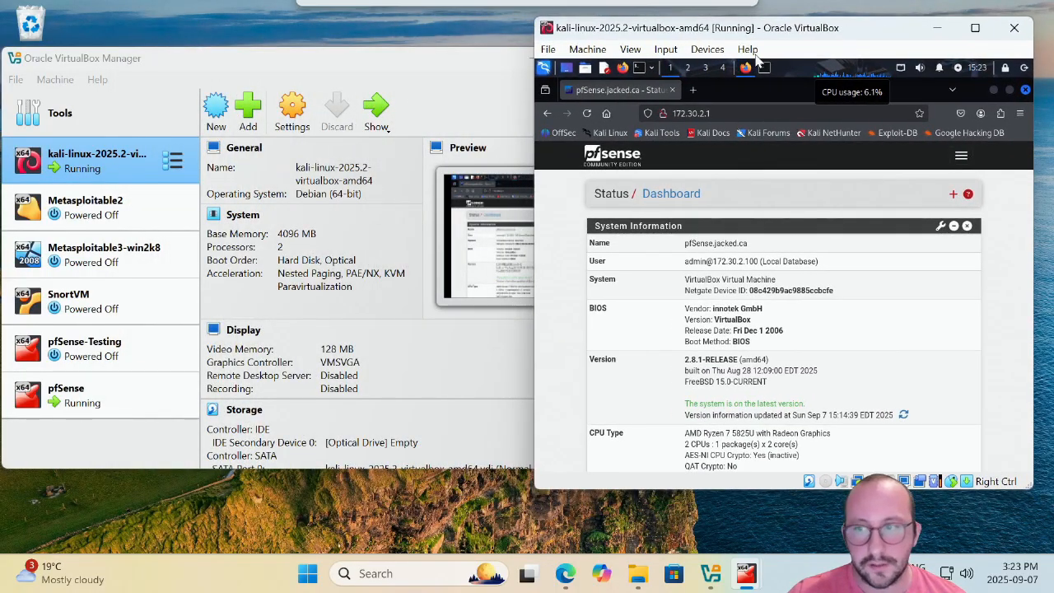
Check Metasploitable2's Adapter 1 internal network name VulnLabs and save its settings.
{"action": "left_click", "coordinate": [125, 213]}
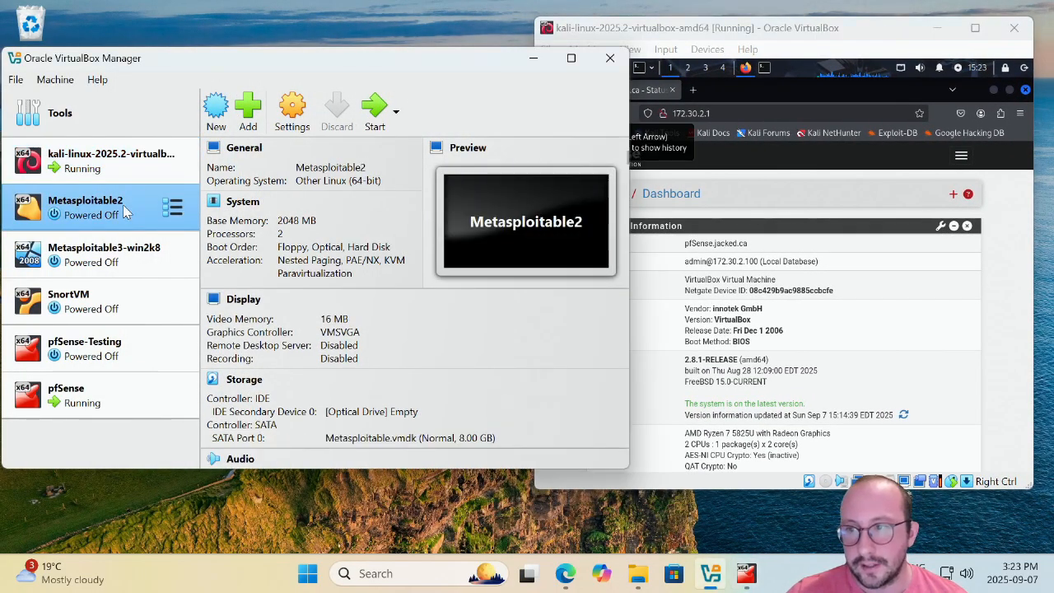
{"action": "left_click", "coordinate": [292, 115]}
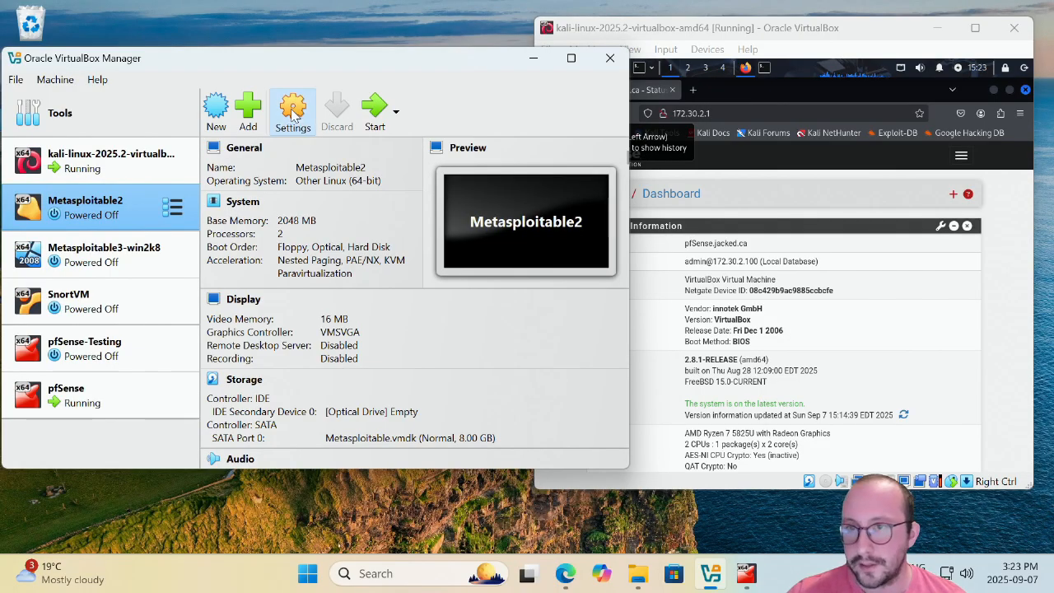
{"action": "left_click", "coordinate": [60, 295]}
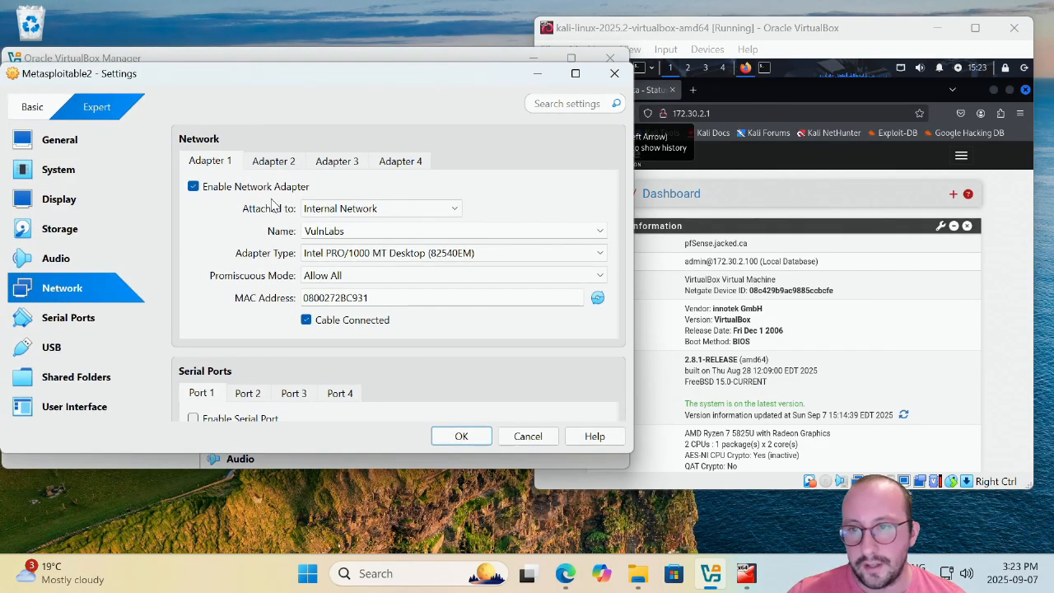
{"action": "left_click", "coordinate": [305, 230]}
{"action": "type", "text": "p"}
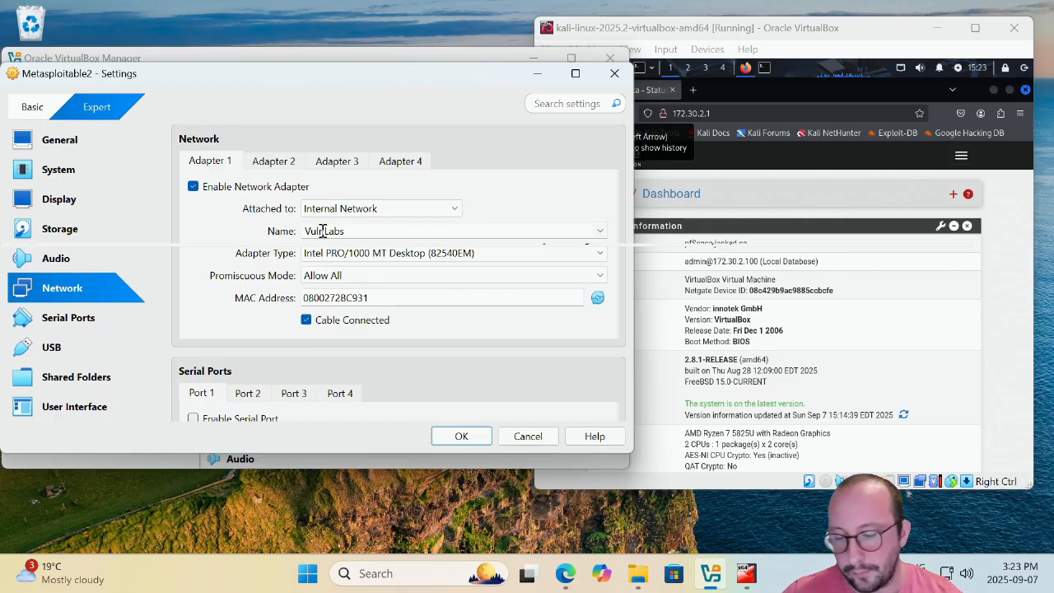
{"action": "left_click_drag", "start_coordinate": [312, 231], "coordinate": [391, 306]}
{"action": "left_click", "coordinate": [461, 435]}
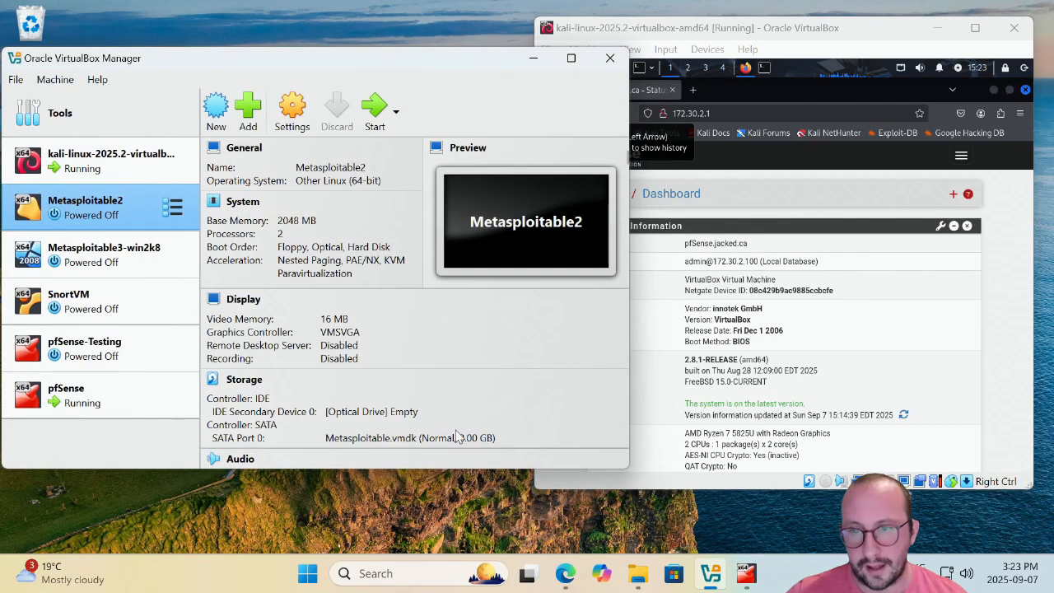
Confirm Metasploitable3-win2k8's Adapter 1 uses internal network VulnLabs, save, and select Metasploitable2.
{"action": "left_click", "coordinate": [95, 254]}
{"action": "left_click", "coordinate": [291, 109]}
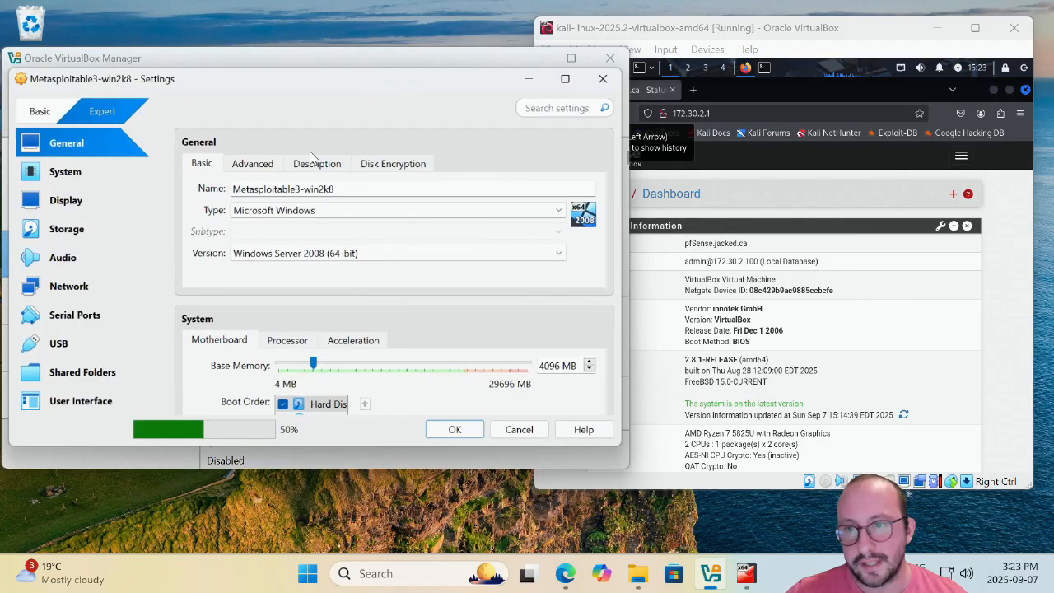
{"action": "left_click", "coordinate": [63, 290]}
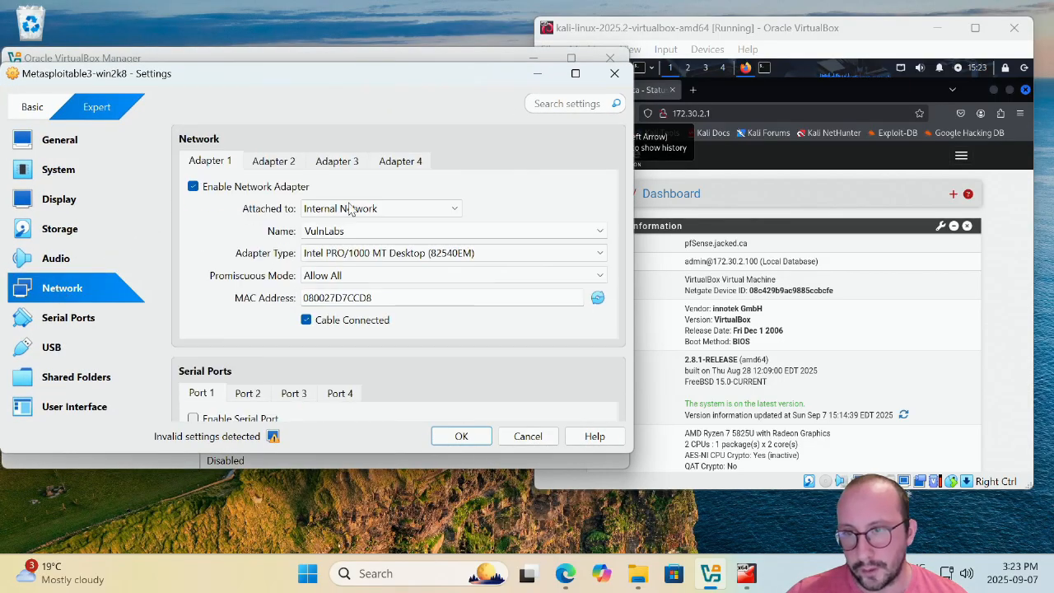
{"action": "double_click", "coordinate": [313, 233]}
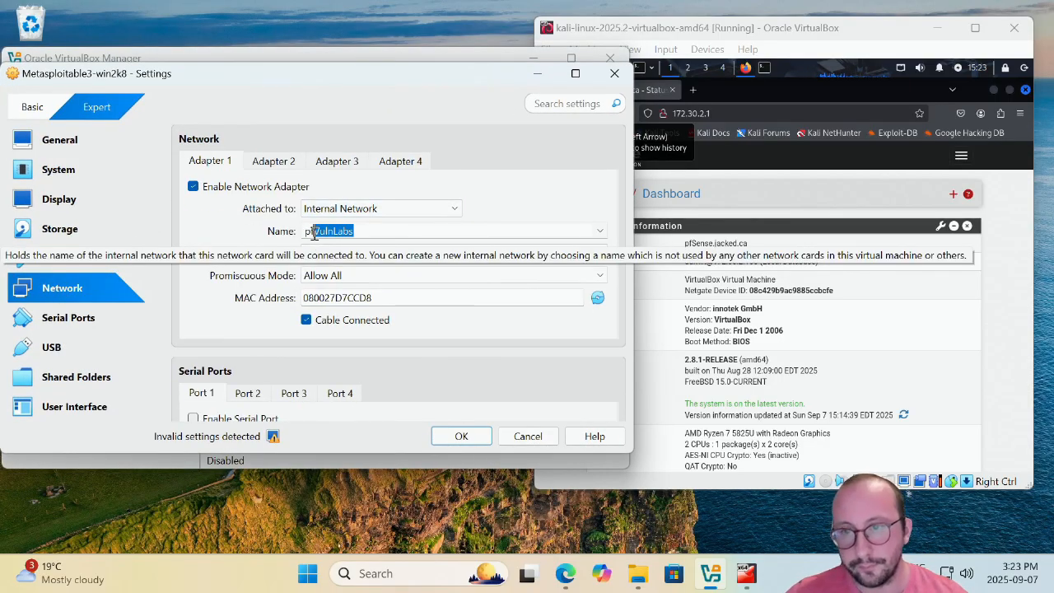
{"action": "left_click", "coordinate": [461, 436]}
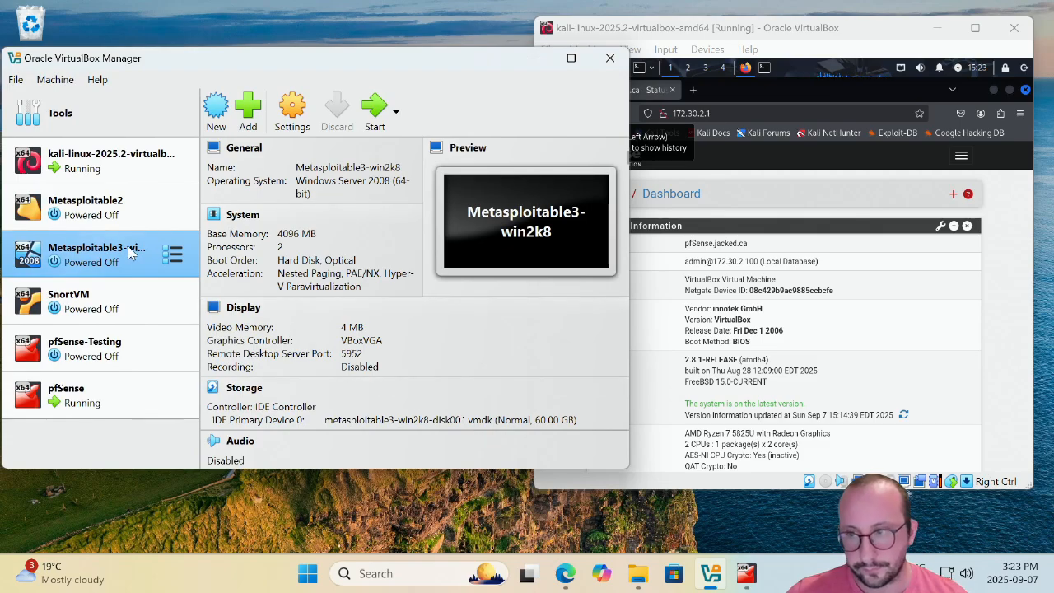
{"action": "left_click", "coordinate": [113, 215]}
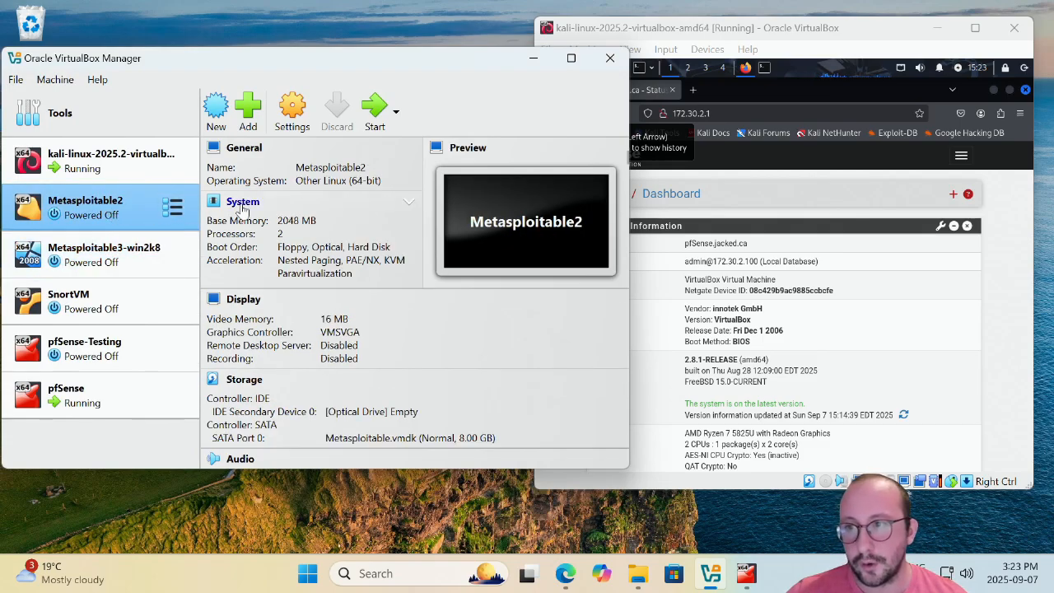
Start the Metasploitable2 and Metasploitable3-win2k8 VMs, then minimise the Windows VM and the Manager.
{"action": "left_click", "coordinate": [377, 115]}
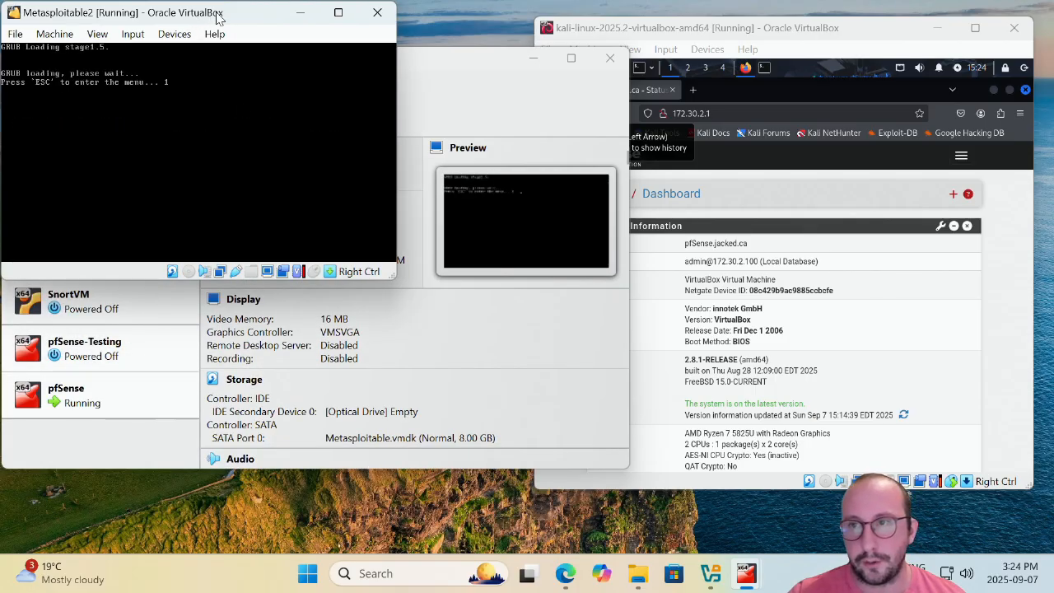
{"action": "left_click_drag", "start_coordinate": [218, 17], "coordinate": [364, 31]}
{"action": "left_click", "coordinate": [161, 262]}
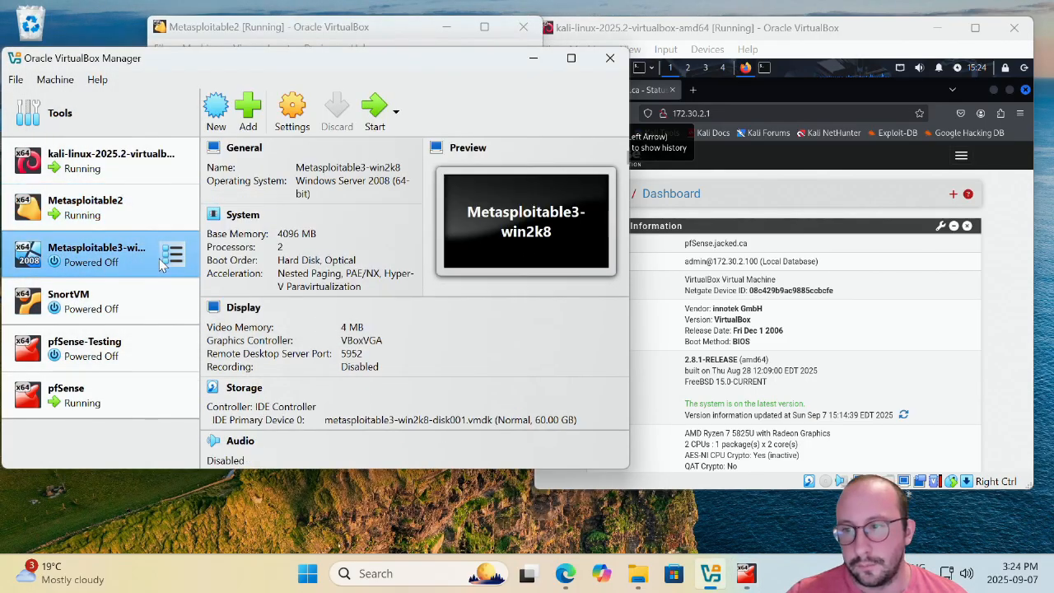
{"action": "left_click", "coordinate": [375, 107]}
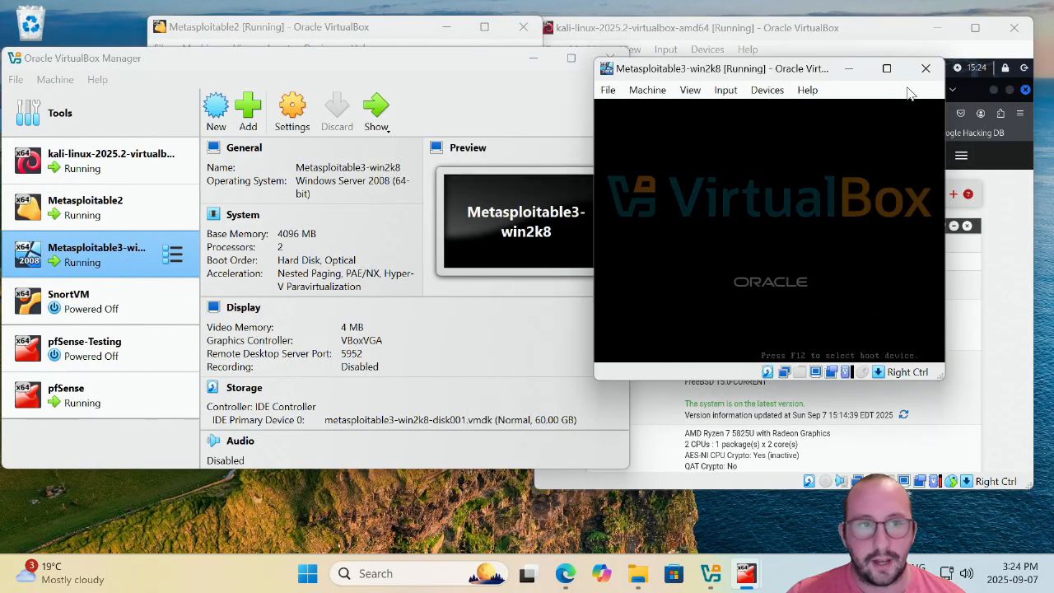
{"action": "left_click", "coordinate": [849, 69]}
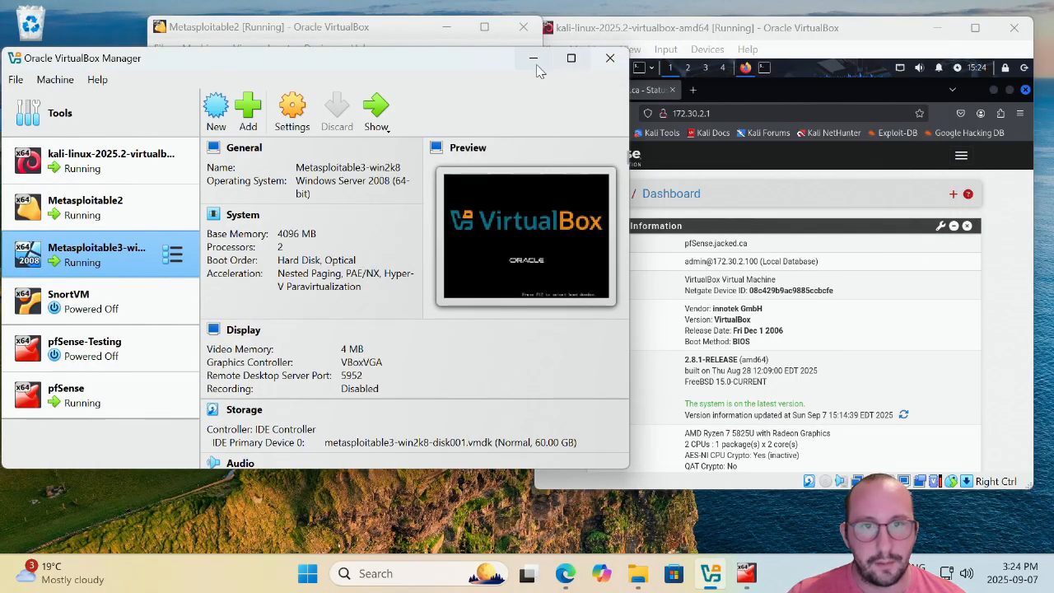
{"action": "left_click", "coordinate": [532, 59]}
Reposition and enlarge the Metasploitable2 console, then log in as msfadmin.
{"action": "left_click_drag", "start_coordinate": [397, 41], "coordinate": [270, 38]}
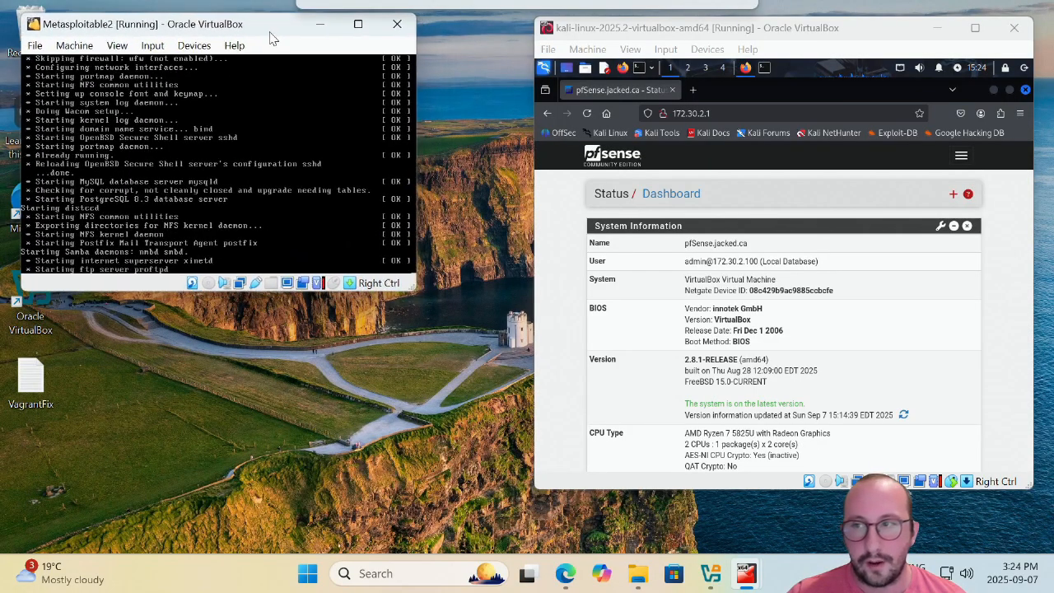
{"action": "left_click_drag", "start_coordinate": [409, 284], "coordinate": [430, 336]}
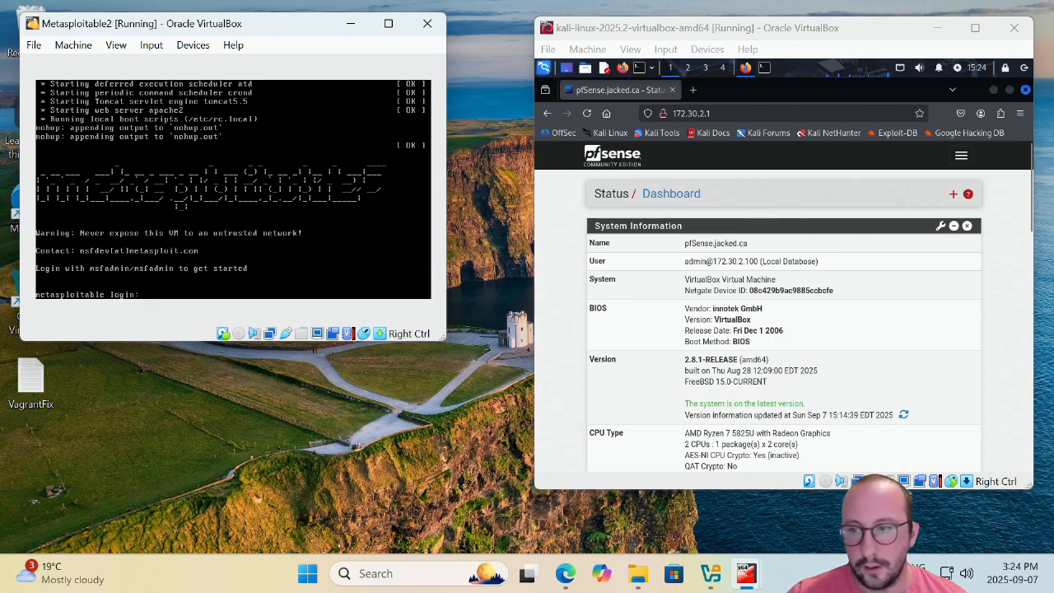
{"action": "type", "text": "msfadmi"}
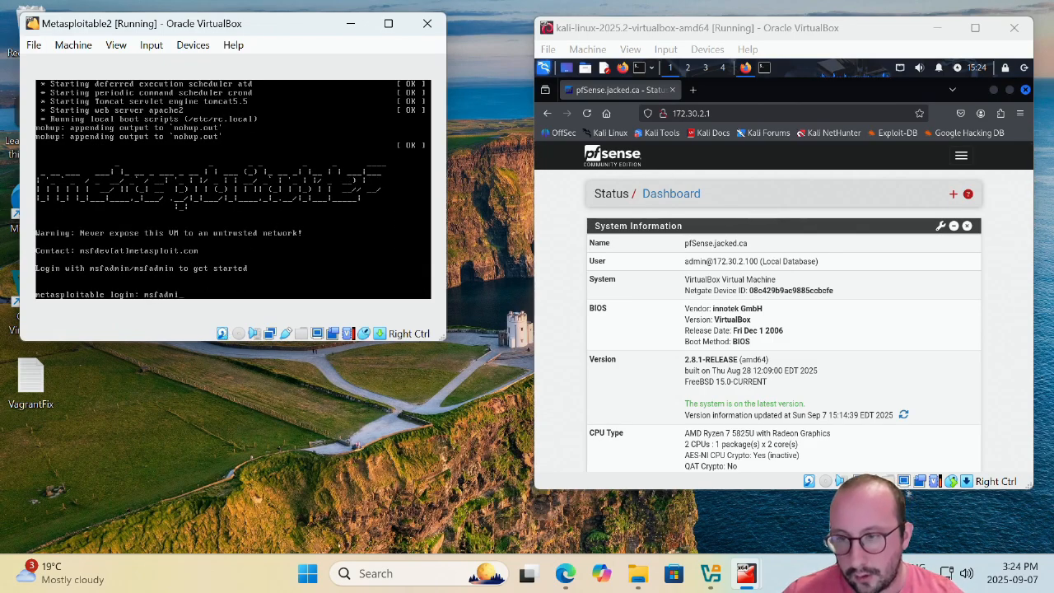
{"action": "type", "text": "n"}
{"action": "key", "text": "Return"}
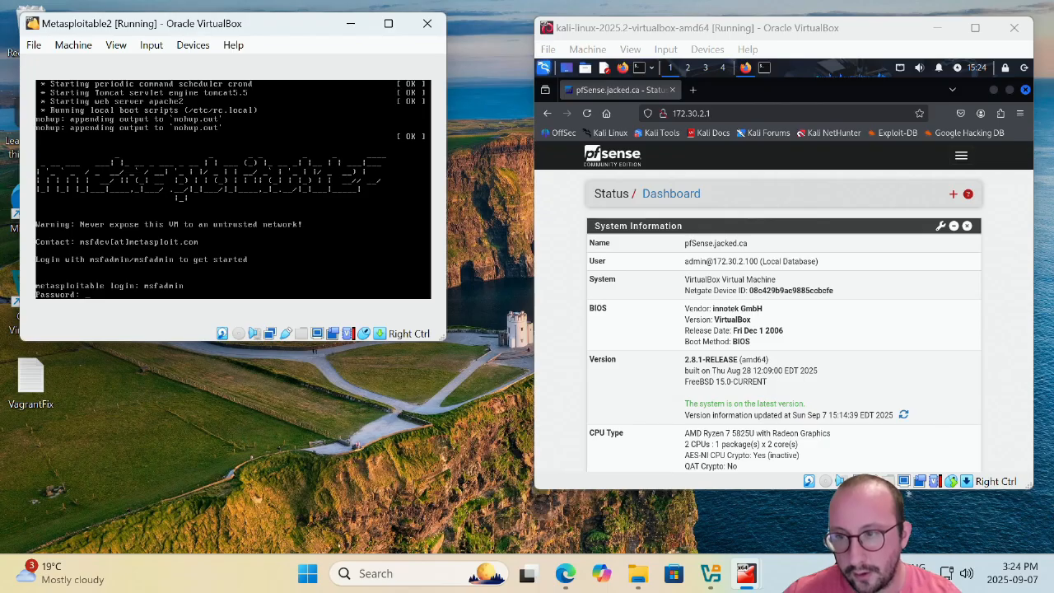
{"action": "key", "text": "Return"}
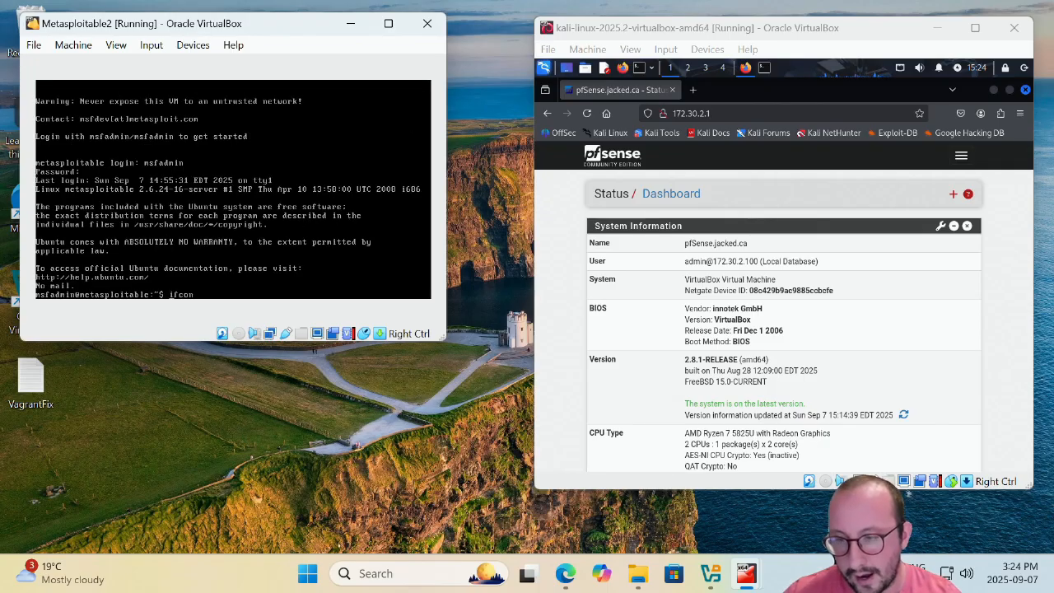
Check Metasploitable2's address with ifconfig and ping it at 172.30.2.101 from Kali.
{"action": "type", "text": "ifconfig"}
{"action": "key", "text": "Return"}
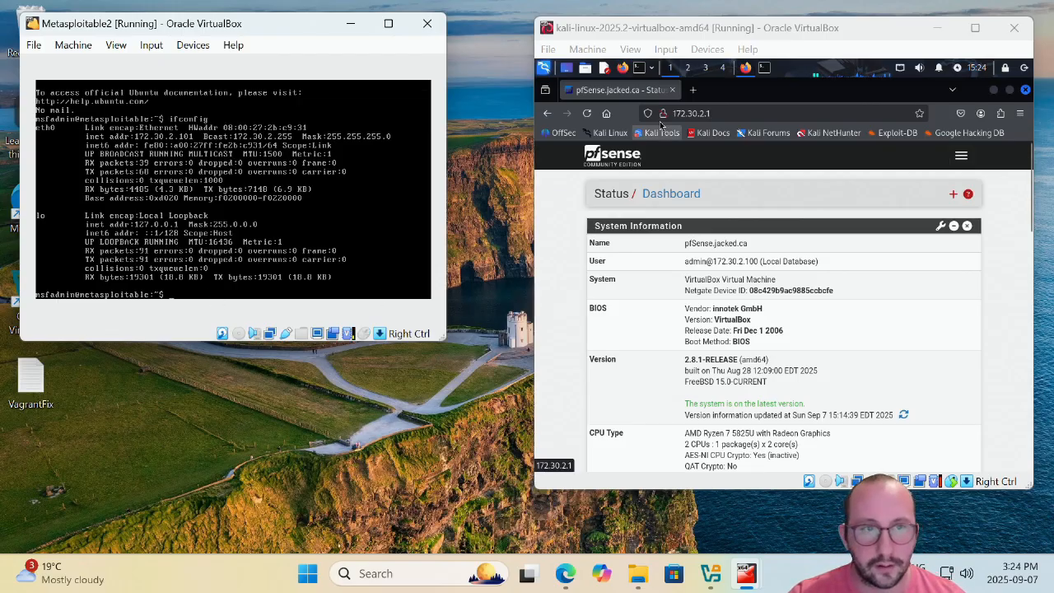
{"action": "left_click", "coordinate": [640, 70]}
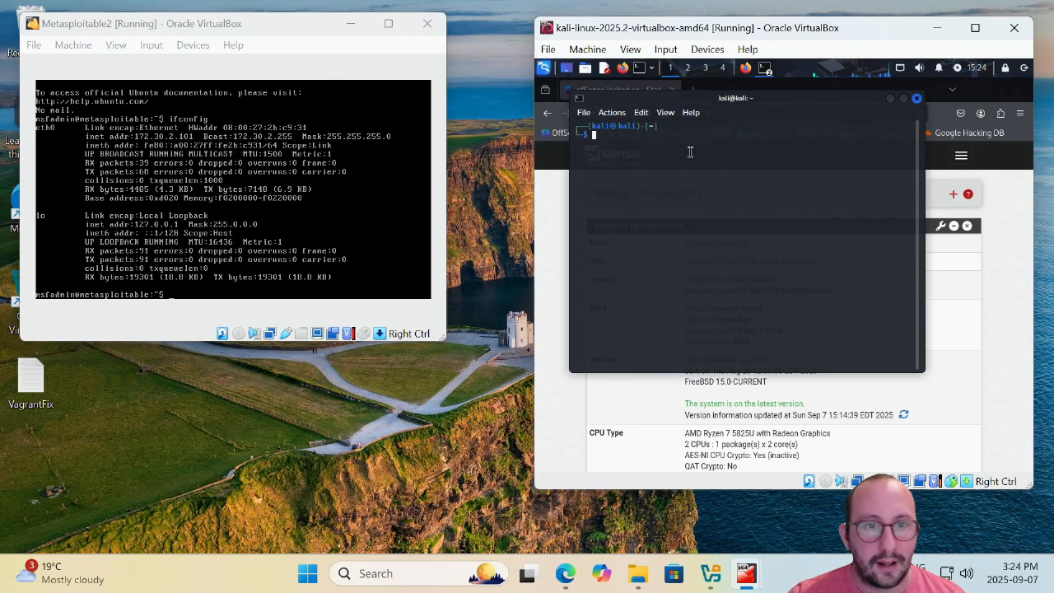
{"action": "type", "text": "ping "}
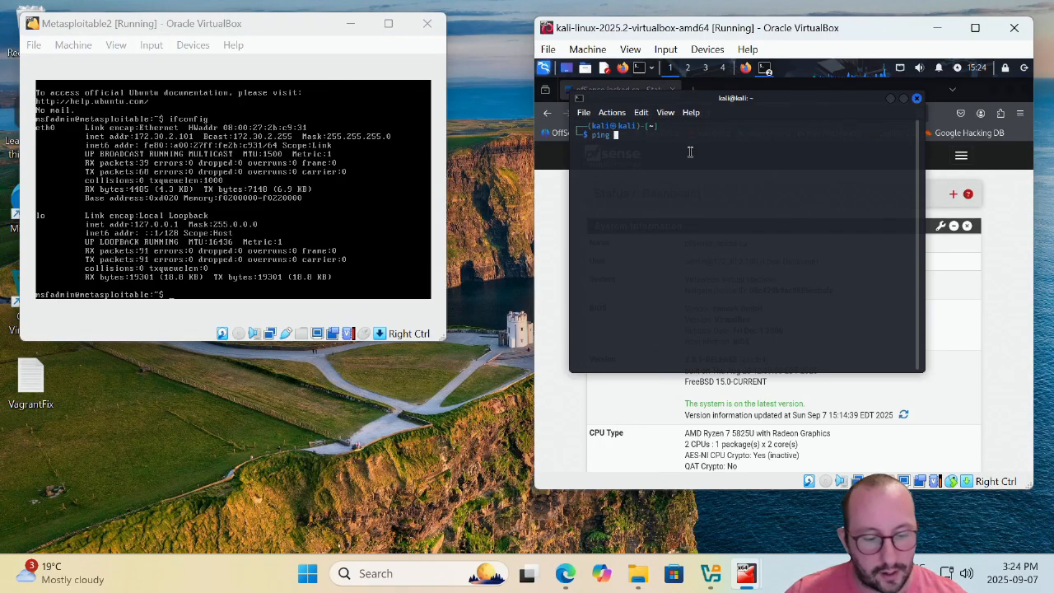
{"action": "type", "text": "172."}
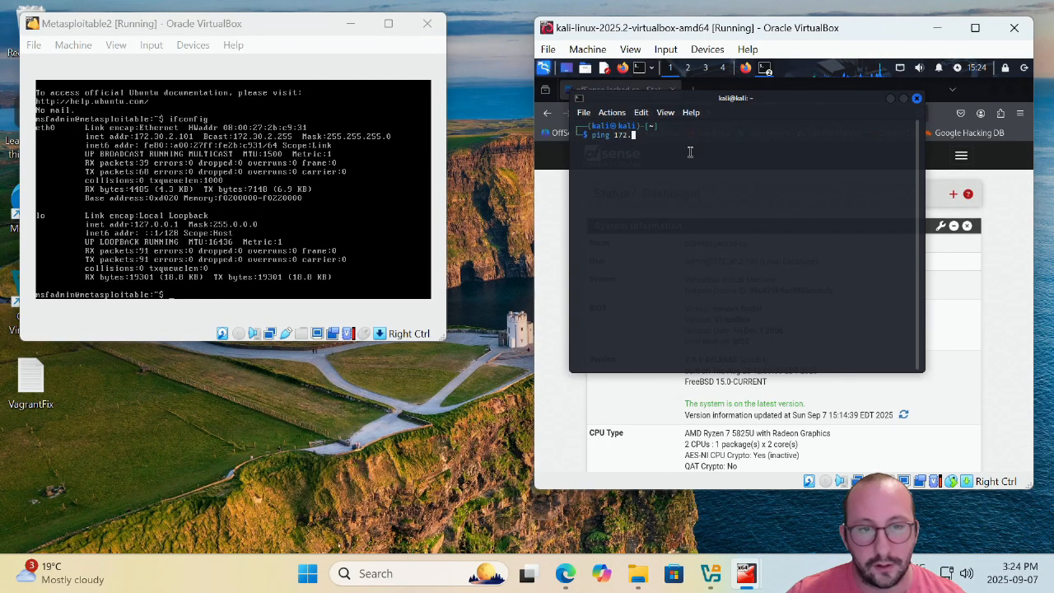
{"action": "type", "text": "30.2.101"}
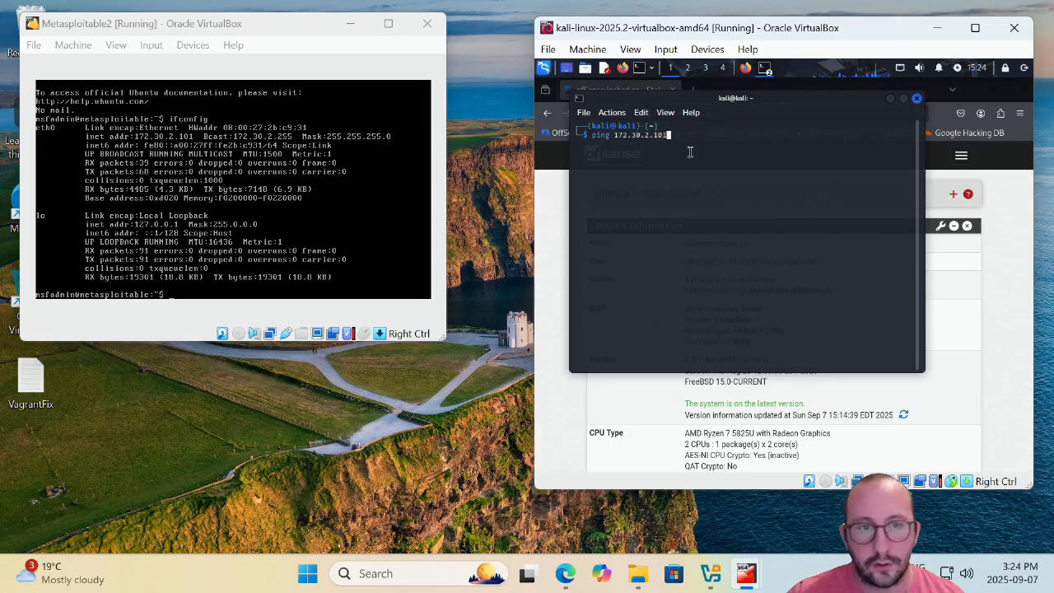
{"action": "key", "text": "Return"}
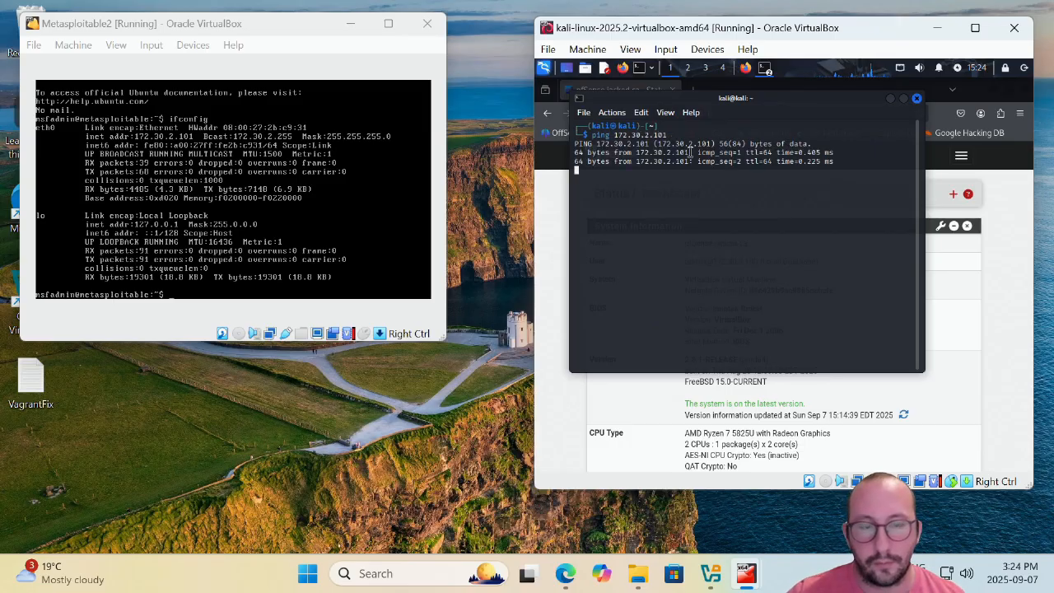
{"action": "key", "text": "ctrl+c"}
Ping Kali at 172.30.2.100 from the Metasploitable2 console and stop it with Ctrl+C.
{"action": "left_click", "coordinate": [346, 242]}
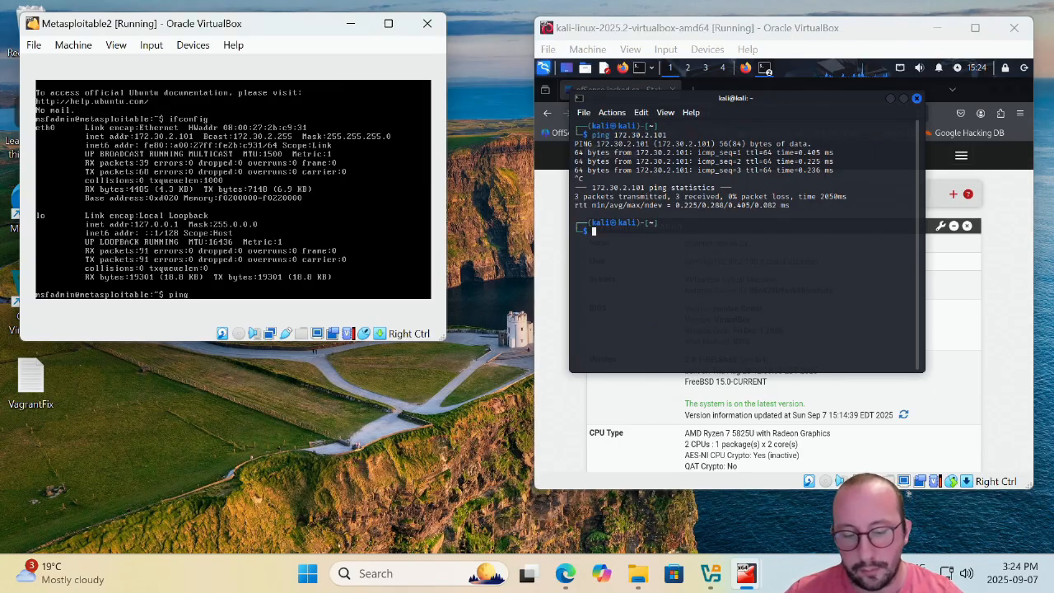
{"action": "key", "text": "Delete"}
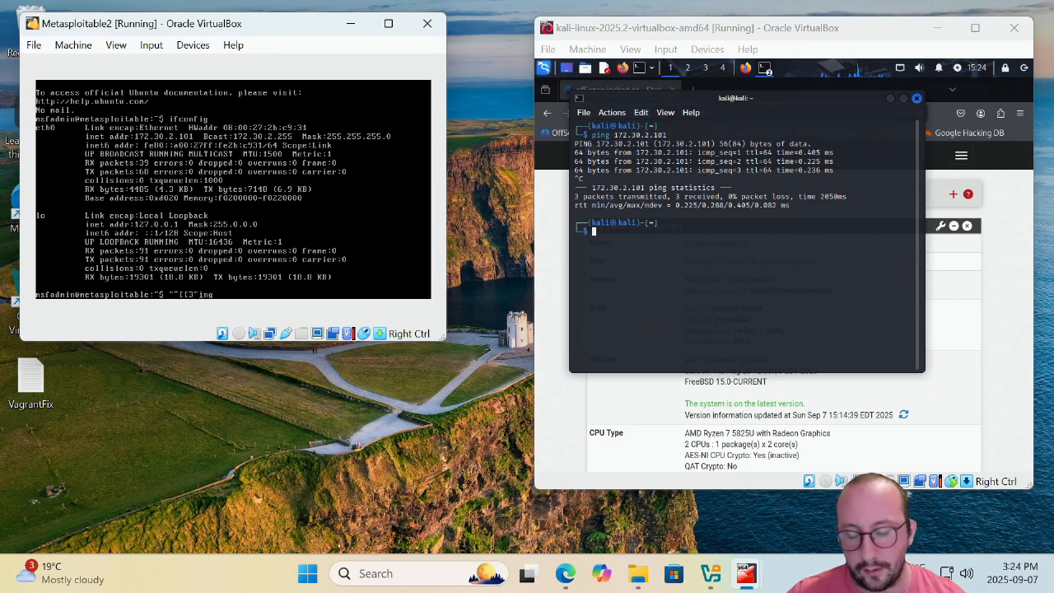
{"action": "key", "text": "BackSpace"}
{"action": "key", "text": "BackSpace"}
{"action": "key", "text": "BackSpace"}
{"action": "key", "text": "BackSpace"}
{"action": "key", "text": "BackSpace"}
{"action": "key", "text": "BackSpace"}
{"action": "key", "text": "BackSpace"}
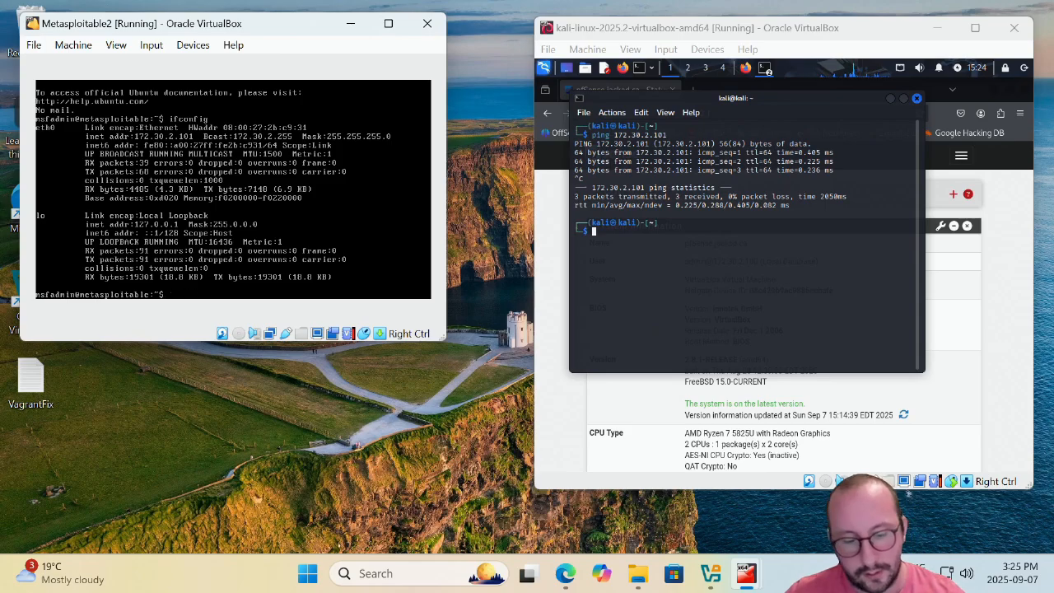
{"action": "type", "text": "ping"}
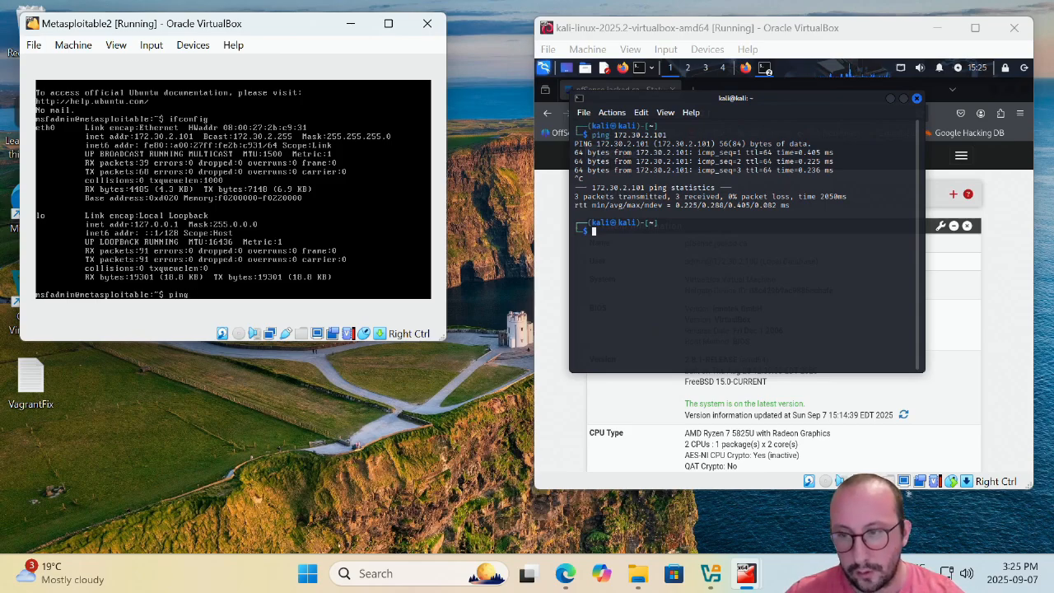
{"action": "type", "text": " 172.30."}
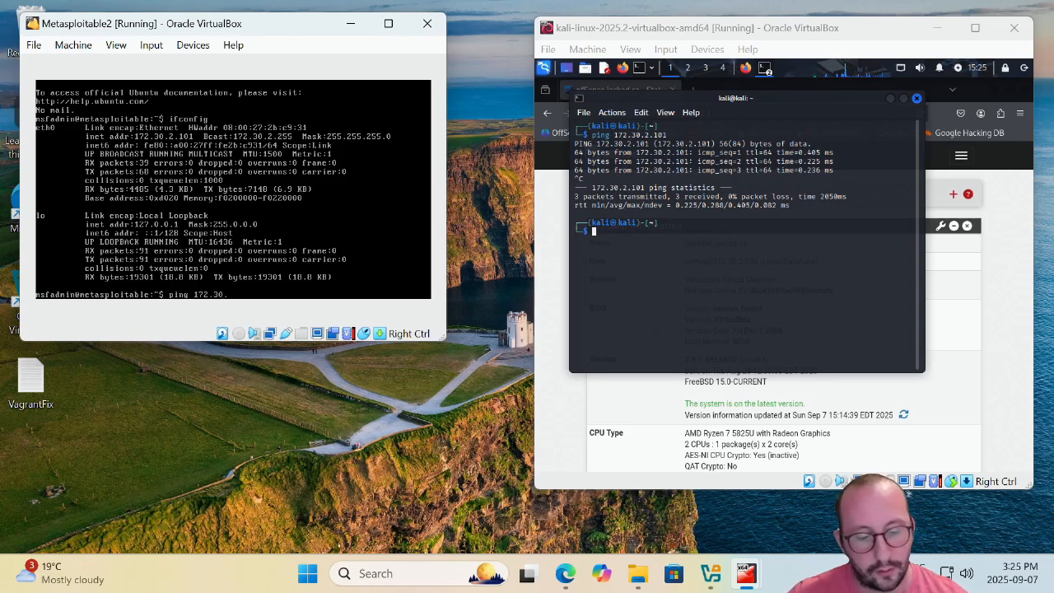
{"action": "type", "text": "2"}
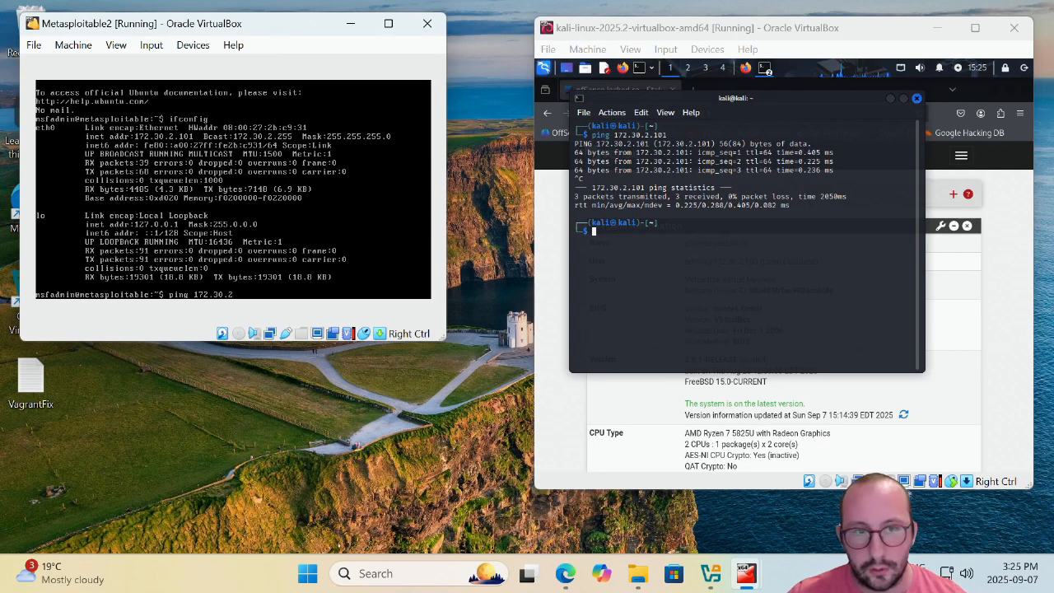
{"action": "type", "text": ".100"}
{"action": "key", "text": "Return"}
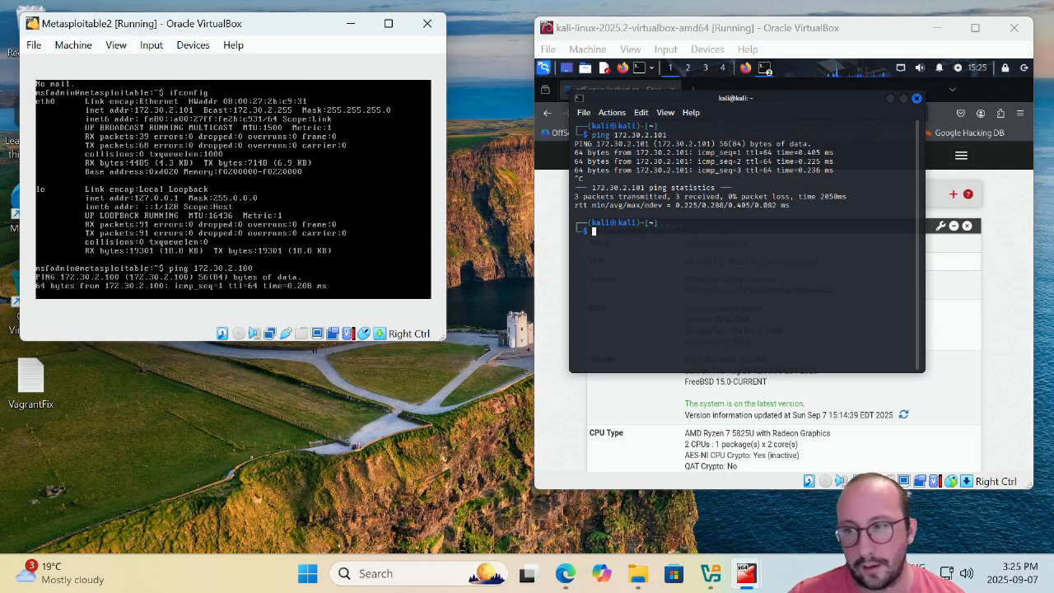
{"action": "key", "text": "ctrl+c"}
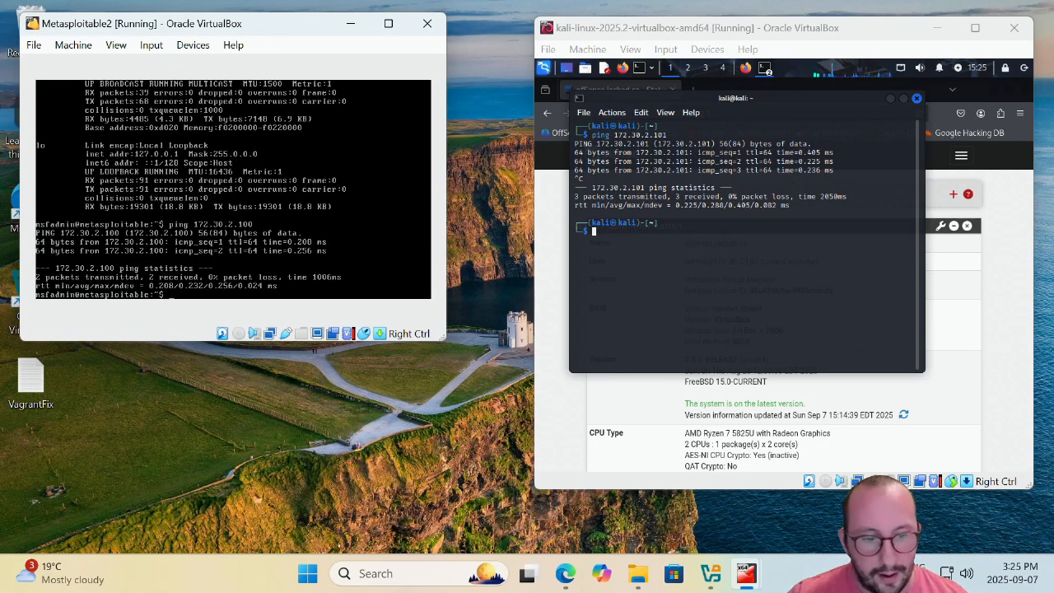
{"action": "key", "text": "Control_R"}
Bring up the Metasploitable3-win2k8 window and log in as Administrator via the Ctrl+Alt+Del sequence.
{"action": "left_click", "coordinate": [746, 573]}
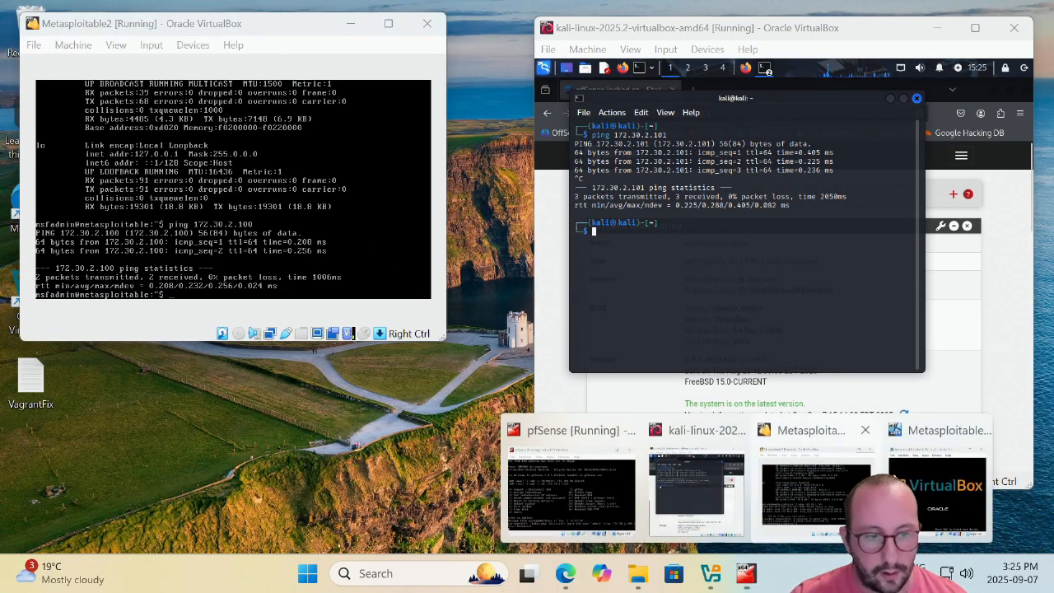
{"action": "left_click", "coordinate": [923, 481]}
{"action": "left_click_drag", "start_coordinate": [754, 79], "coordinate": [260, 93]}
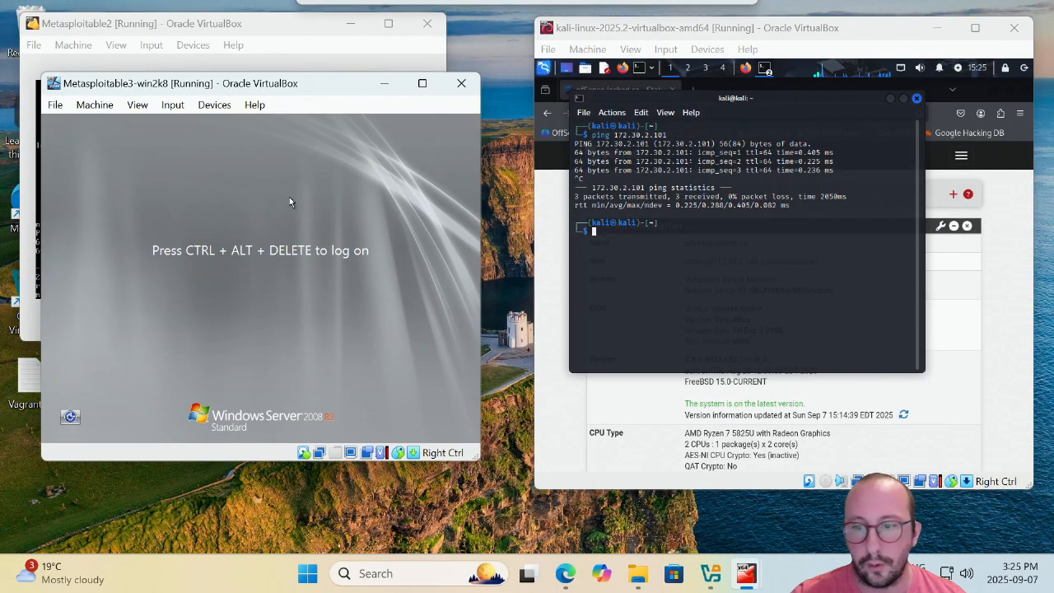
{"action": "left_click", "coordinate": [140, 107]}
{"action": "mouse_move", "coordinate": [172, 107]}
{"action": "mouse_move", "coordinate": [207, 129]}
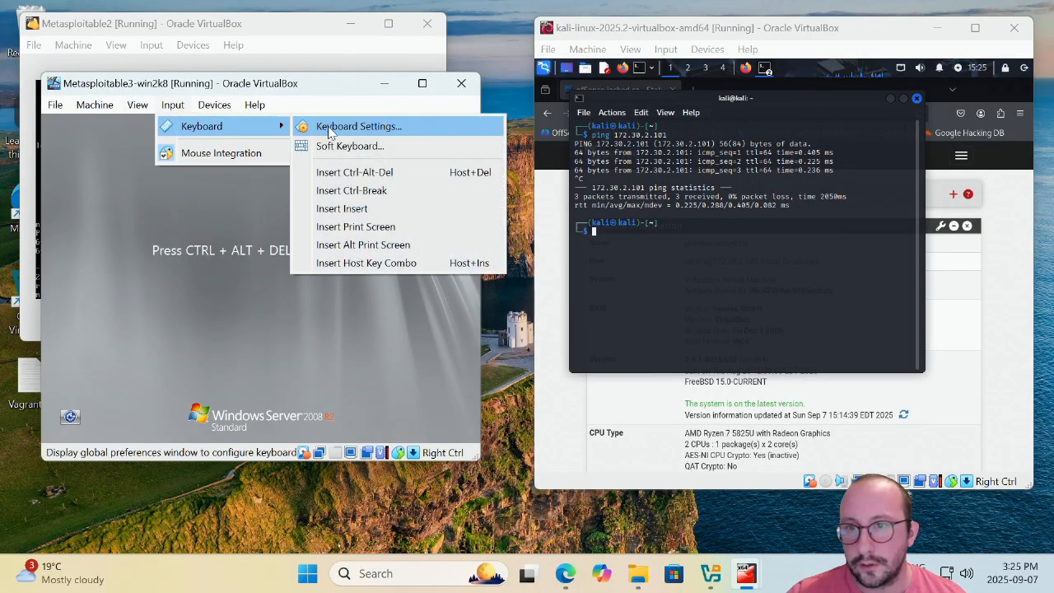
{"action": "left_click", "coordinate": [402, 172]}
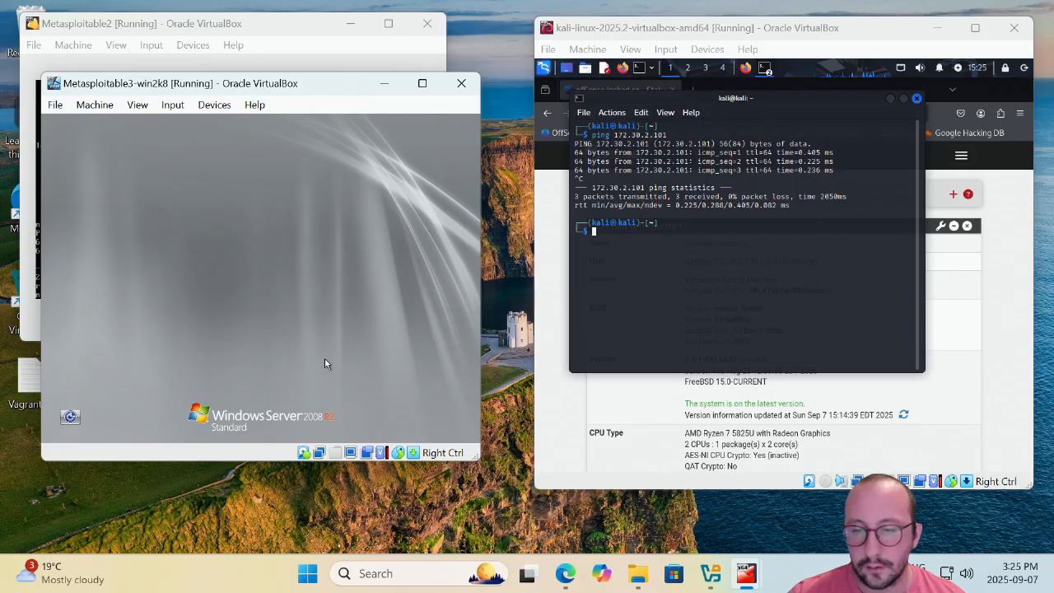
{"action": "left_click", "coordinate": [210, 306]}
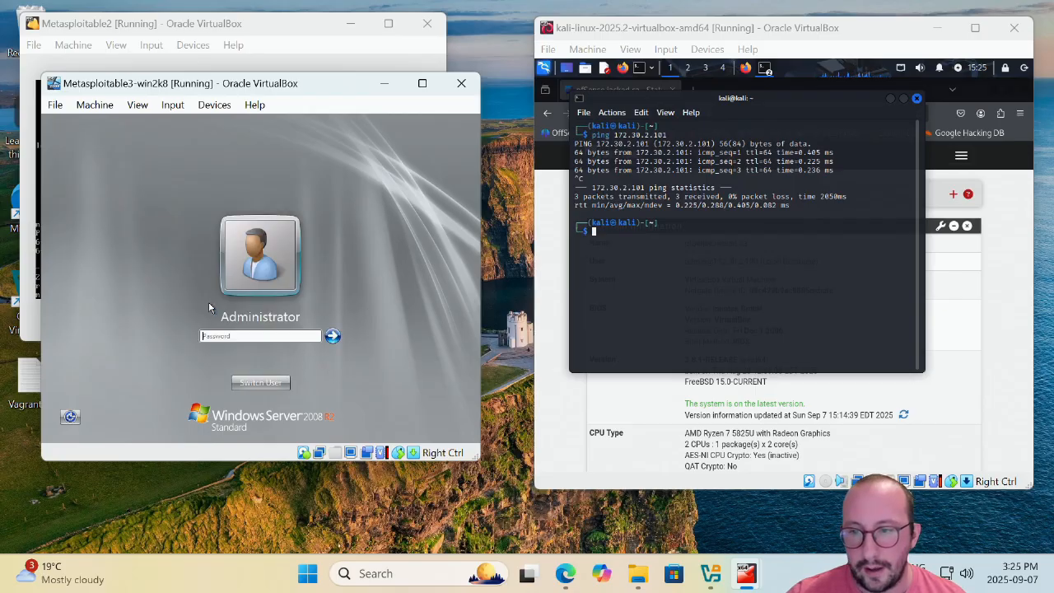
{"action": "type", "text": "••••"}
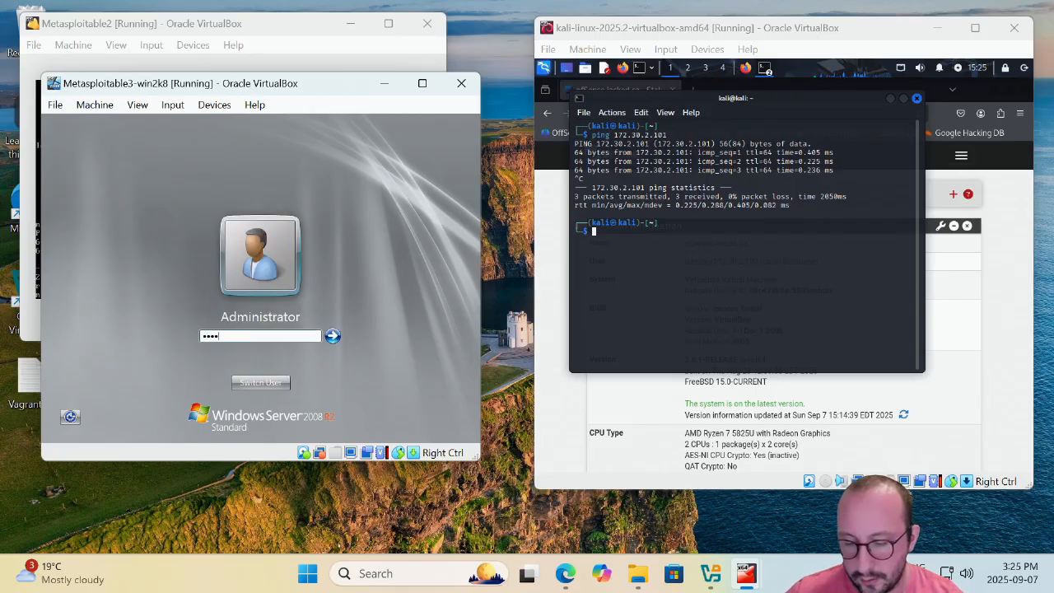
{"action": "type", "text": "•••"}
{"action": "key", "text": "Return"}
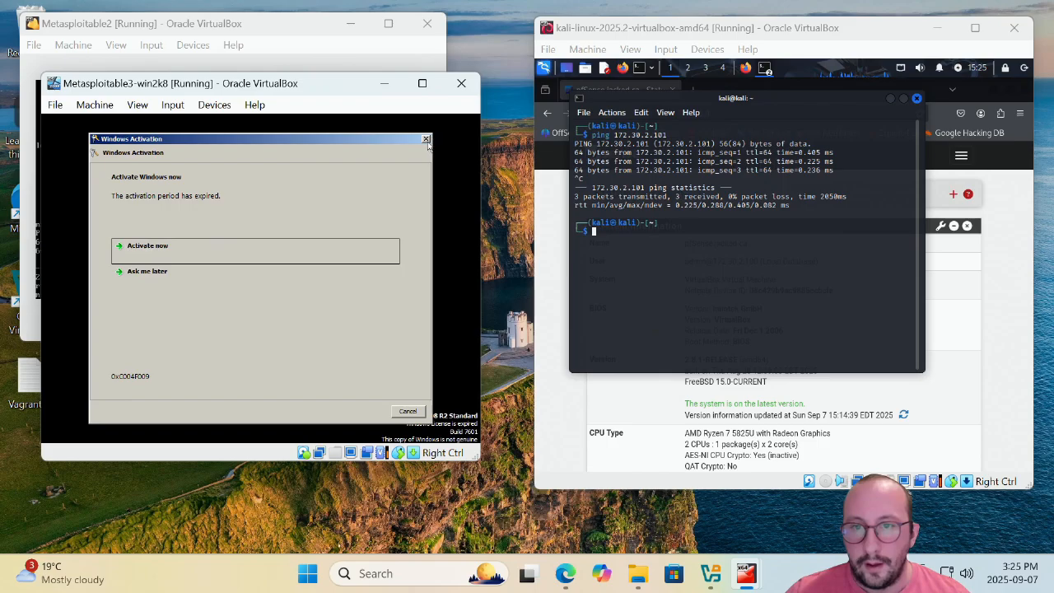
Dismiss the Windows activation prompt and open a Command Prompt from the Start menu.
{"action": "left_click", "coordinate": [426, 139]}
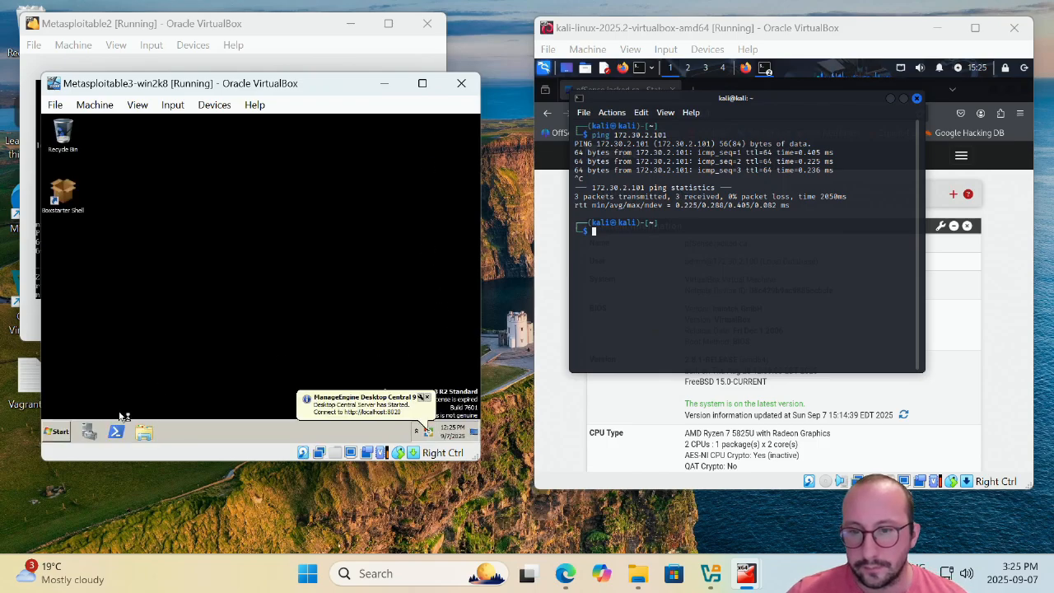
{"action": "left_click", "coordinate": [56, 432]}
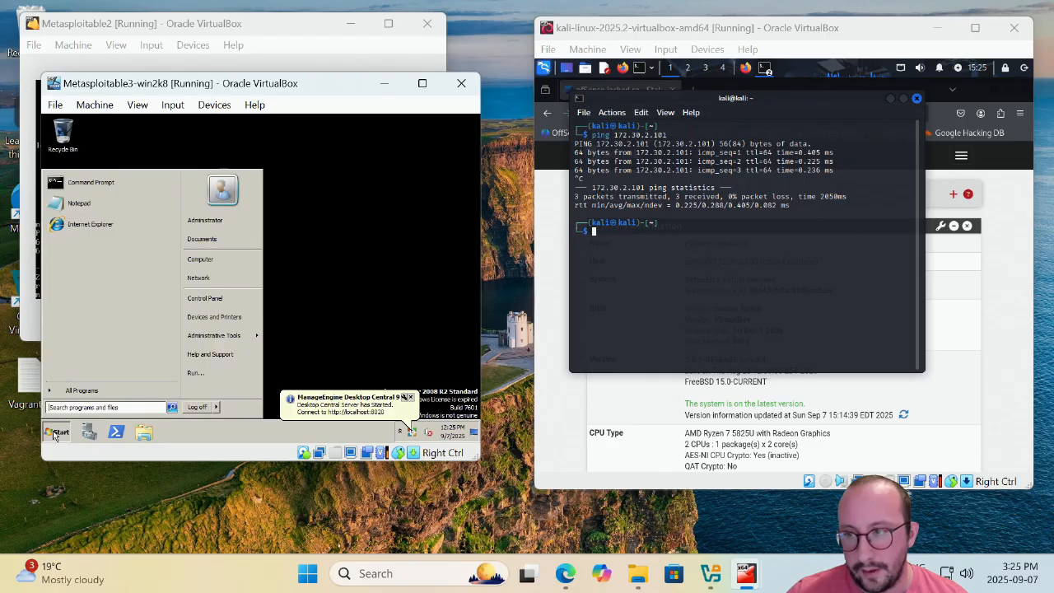
{"action": "left_click", "coordinate": [86, 182]}
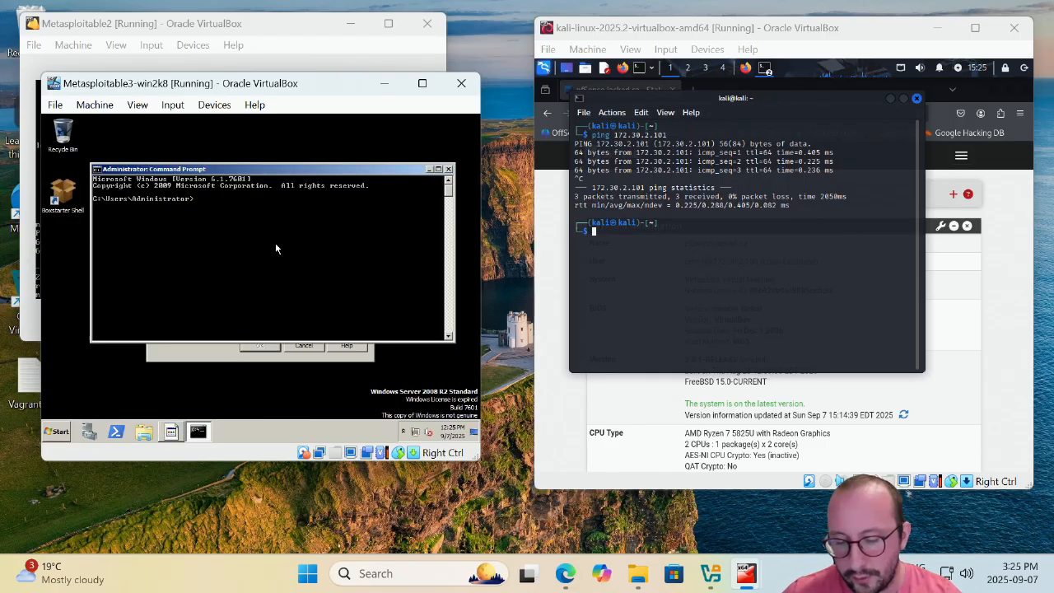
Find the Windows VM's address 172.30.2.102 with ipconfig and ping it from Kali.
{"action": "type", "text": "ipconfig"}
{"action": "key", "text": "Return"}
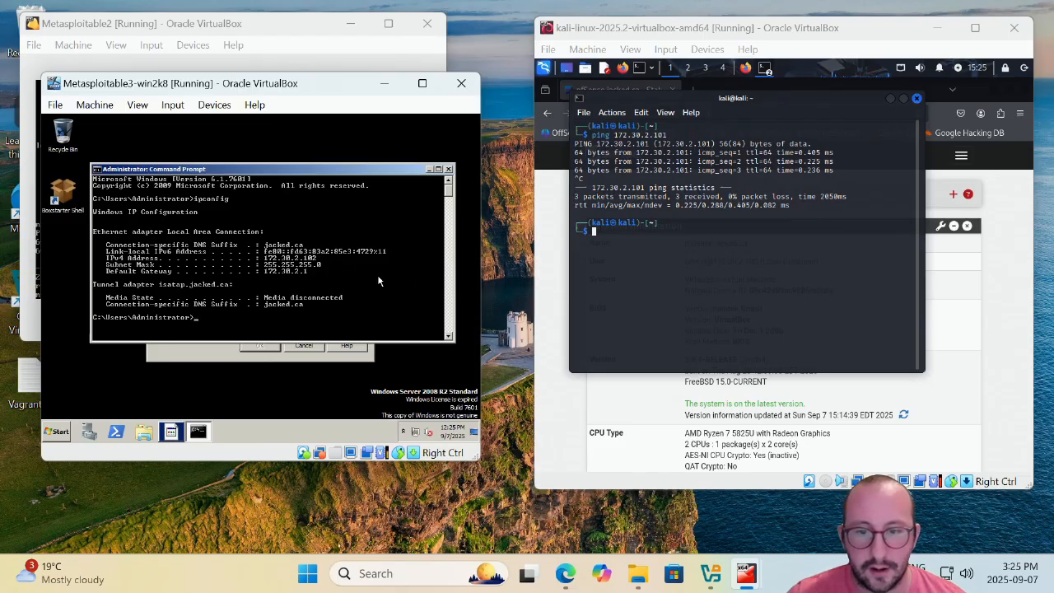
{"action": "left_click", "coordinate": [628, 238]}
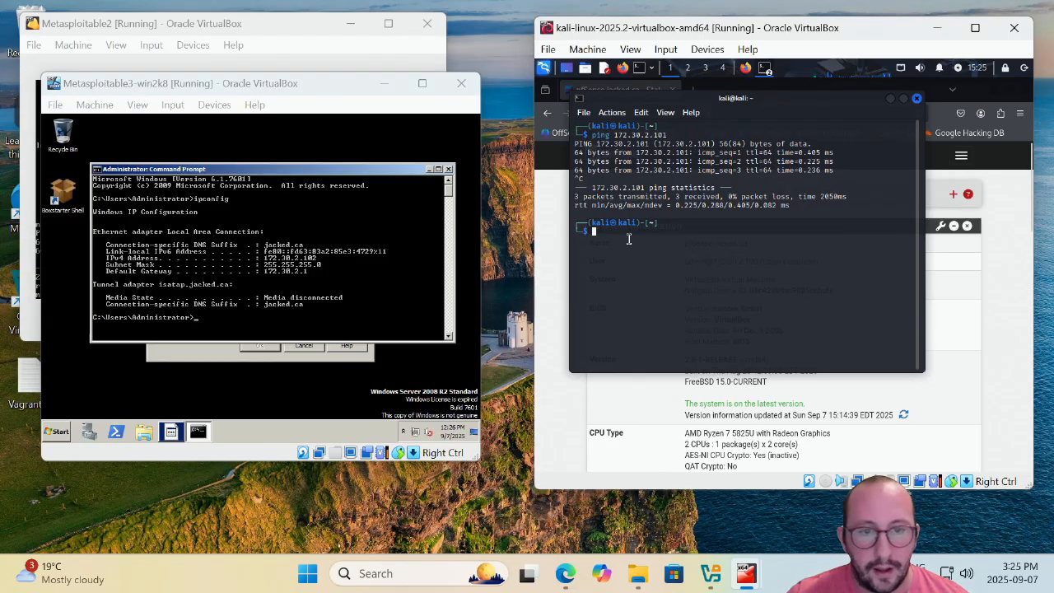
{"action": "type", "text": "ping 172.30.2.102"}
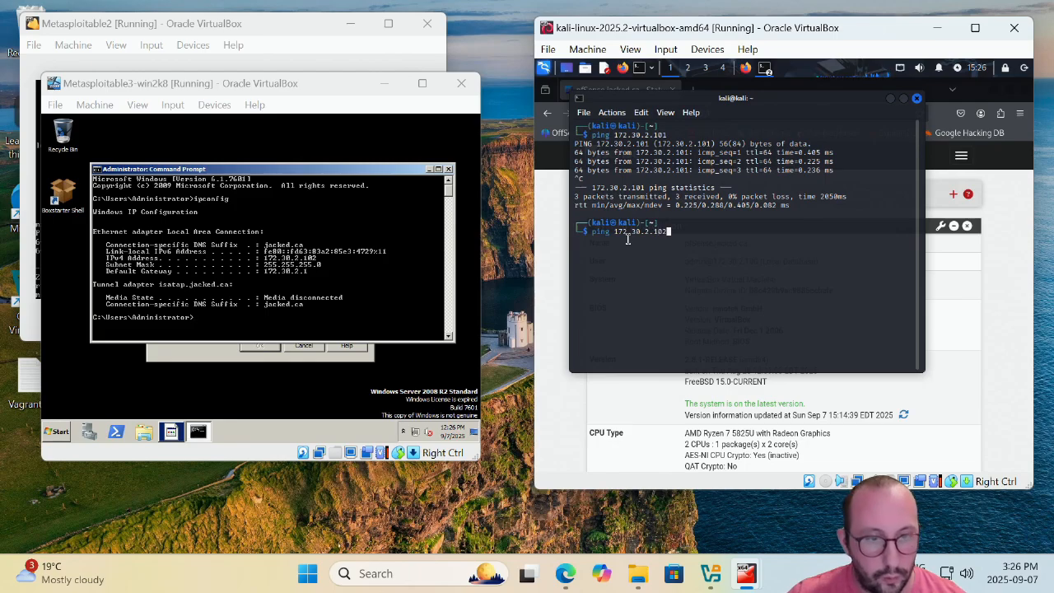
{"action": "key", "text": "Return"}
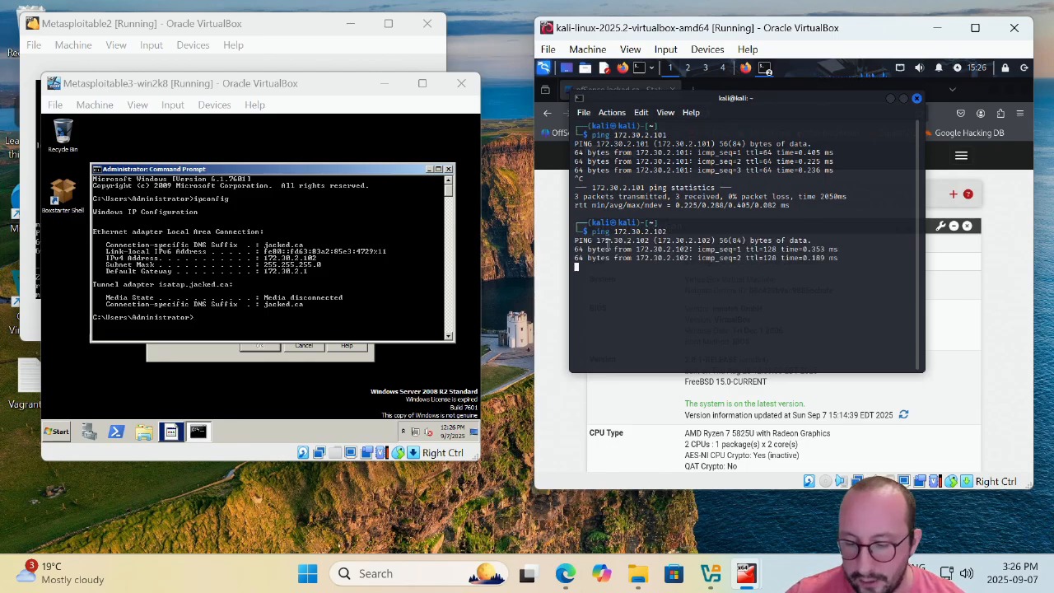
{"action": "key", "text": "ctrl+c"}
Ping Kali at 172.30.2.100 from the Windows Command Prompt and stop it with Ctrl+C.
{"action": "left_click", "coordinate": [349, 282]}
{"action": "type", "text": "ping"}
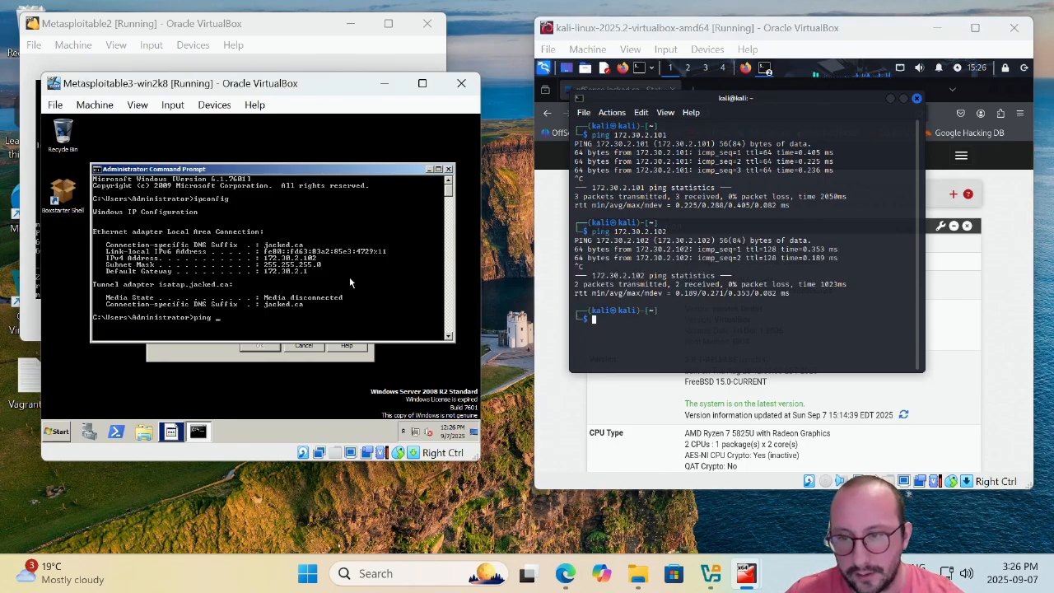
{"action": "key", "text": "Up"}
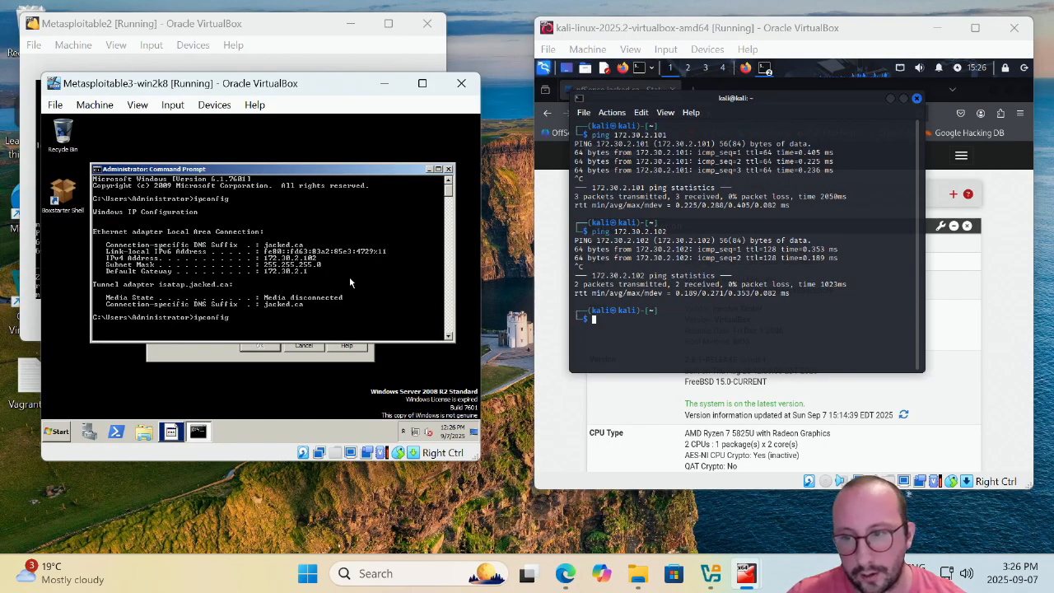
{"action": "key", "text": "Escape"}
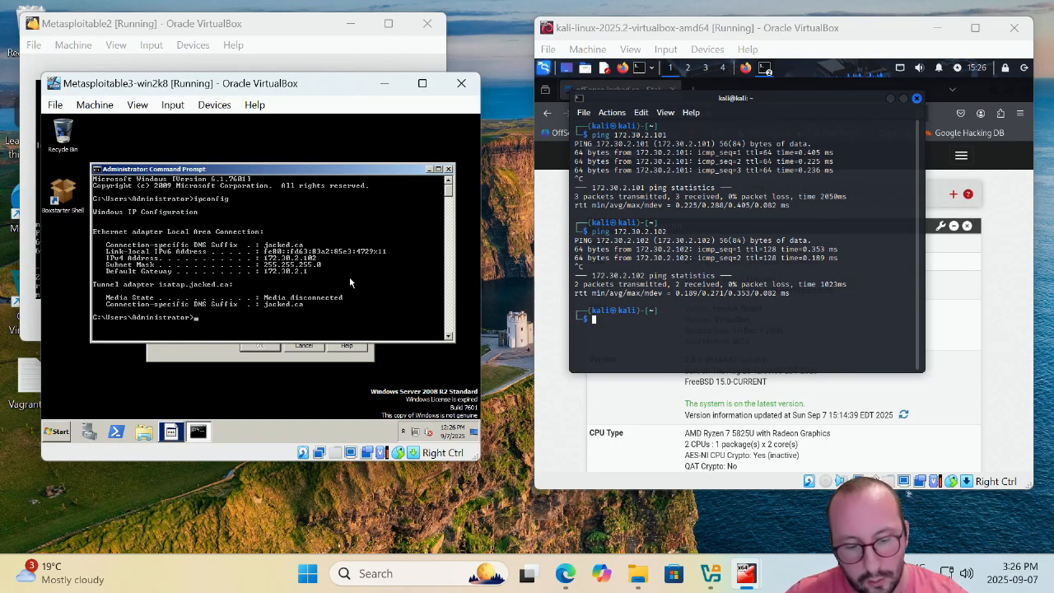
{"action": "type", "text": "ping"}
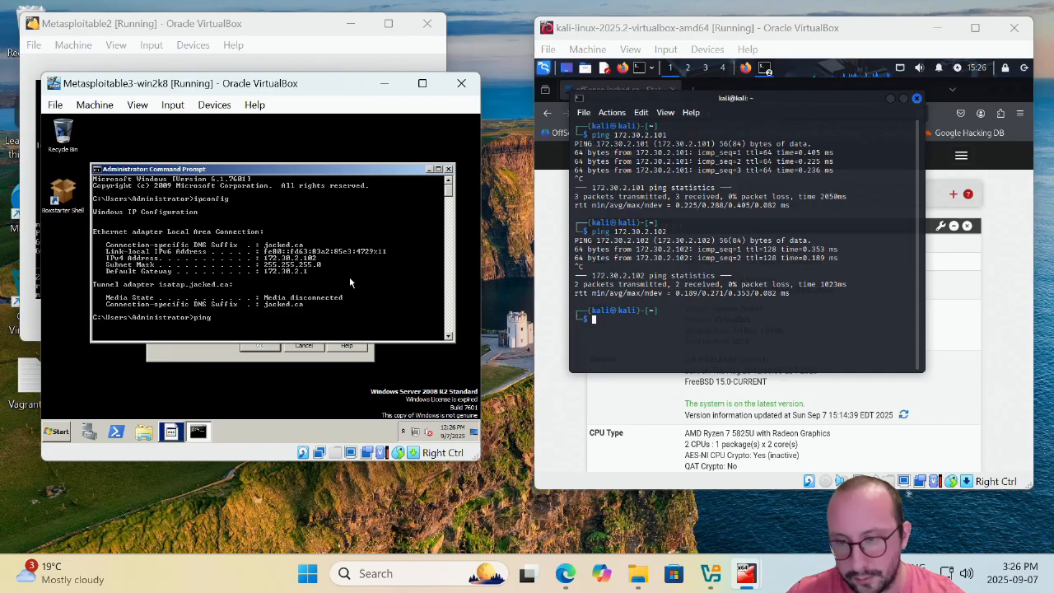
{"action": "type", "text": " 172.30.2.100"}
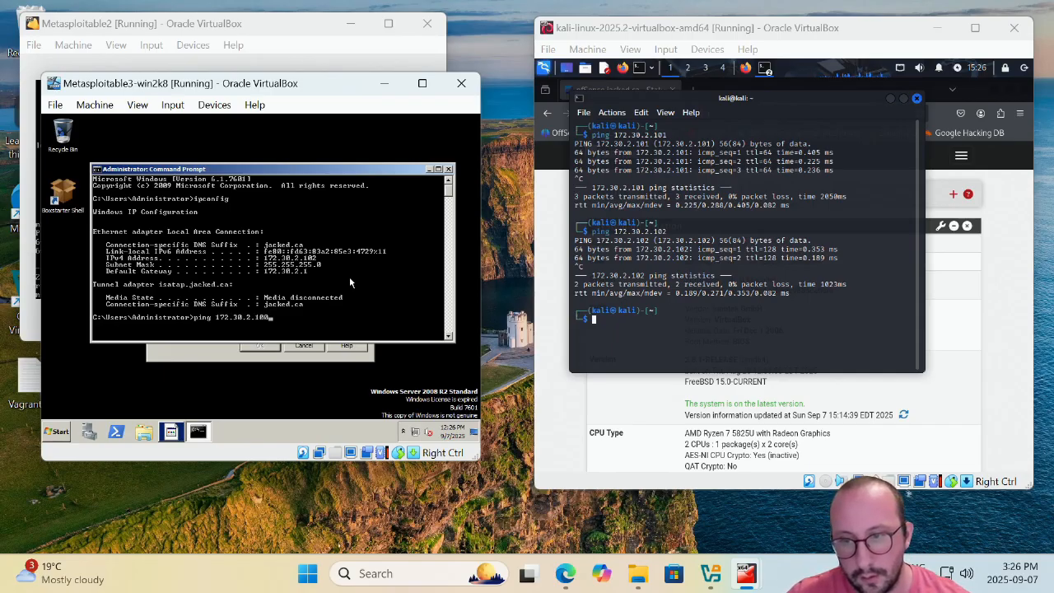
{"action": "key", "text": "Return"}
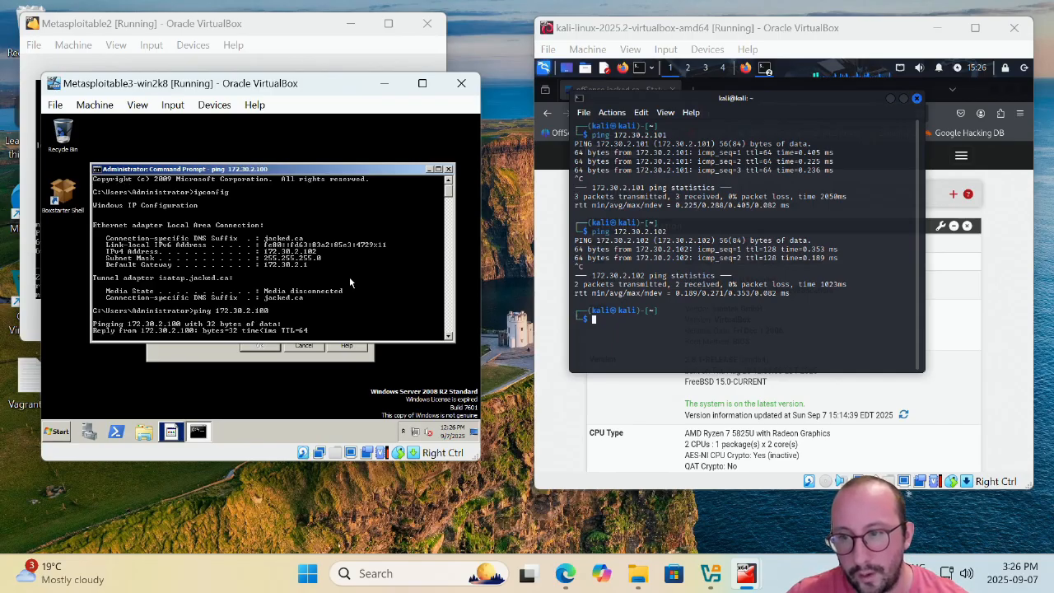
{"action": "key", "text": "ctrl+c"}
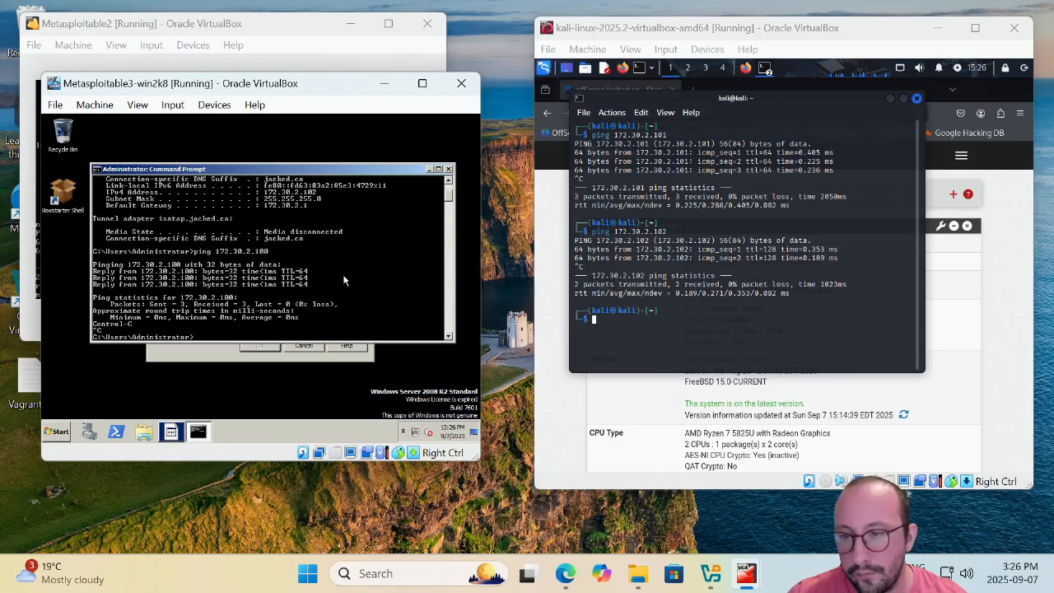
Ping google.com from Metasploitable2 and stop it with Ctrl+C.
{"action": "left_click", "coordinate": [267, 39]}
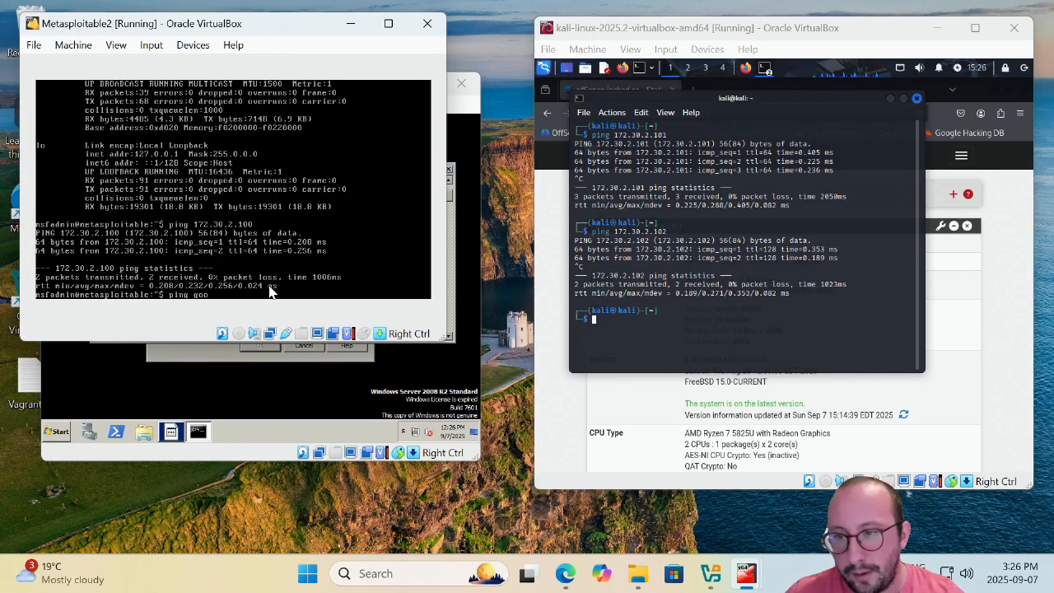
{"action": "type", "text": "ping google.com"}
{"action": "key", "text": "Return"}
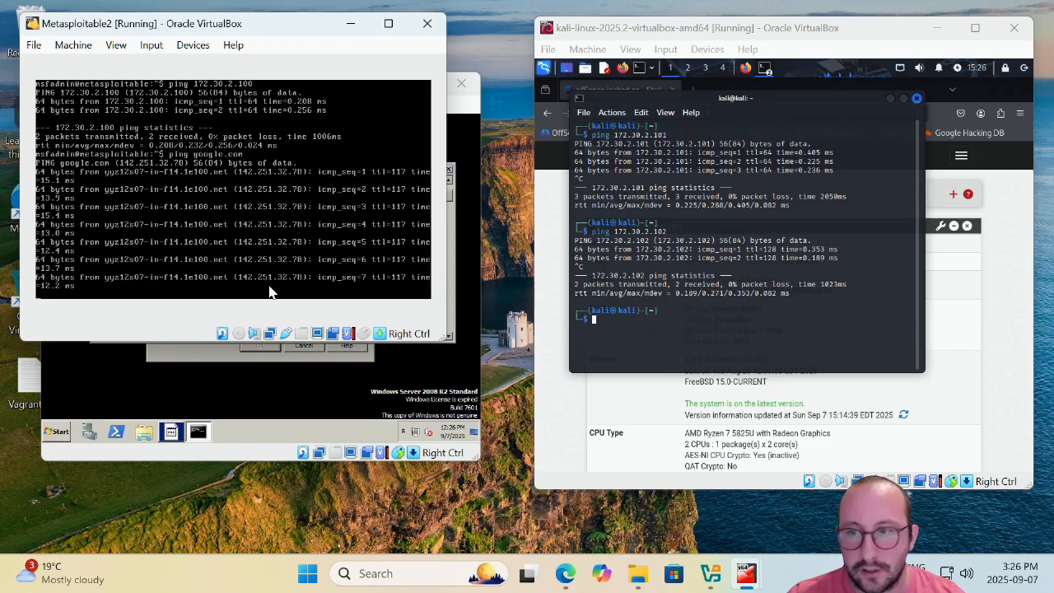
{"action": "key", "text": "ctrl+c"}
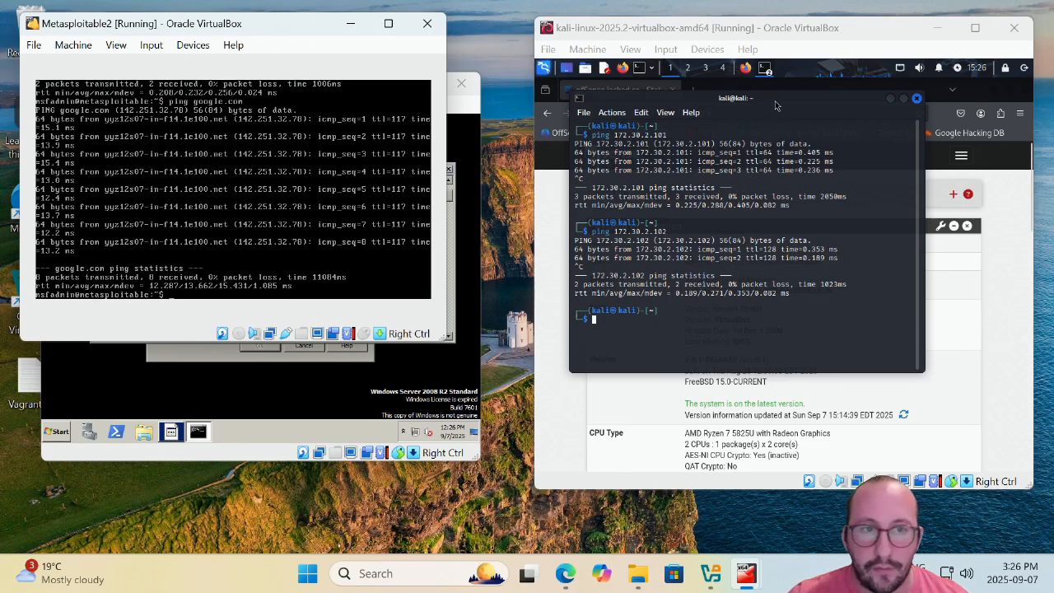
Close the Kali terminal and move the Kali VM window left to show the pfSense dashboard.
{"action": "left_click_drag", "start_coordinate": [775, 105], "coordinate": [814, 149]}
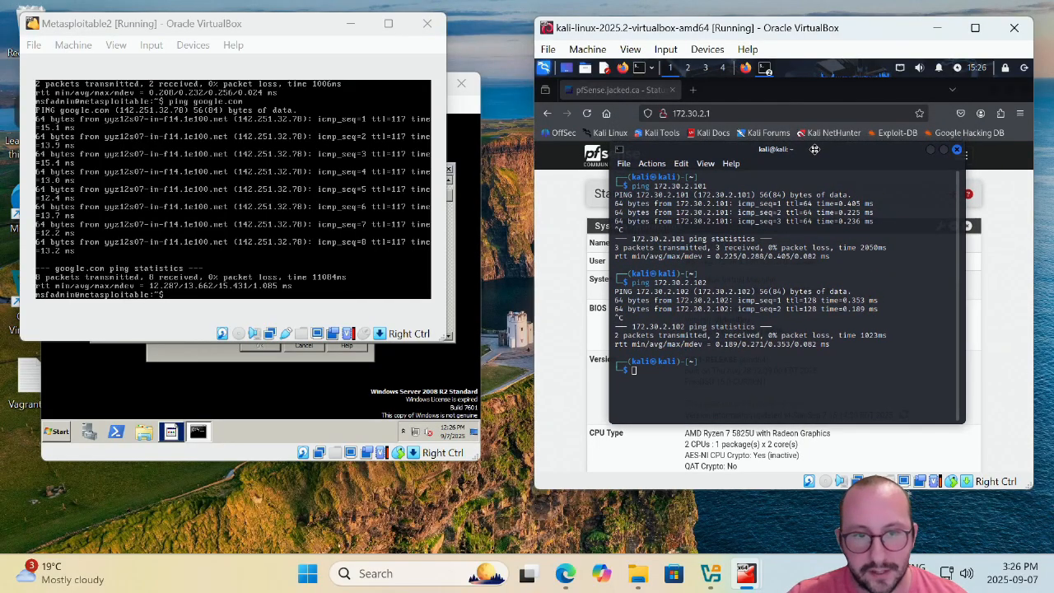
{"action": "left_click", "coordinate": [957, 151]}
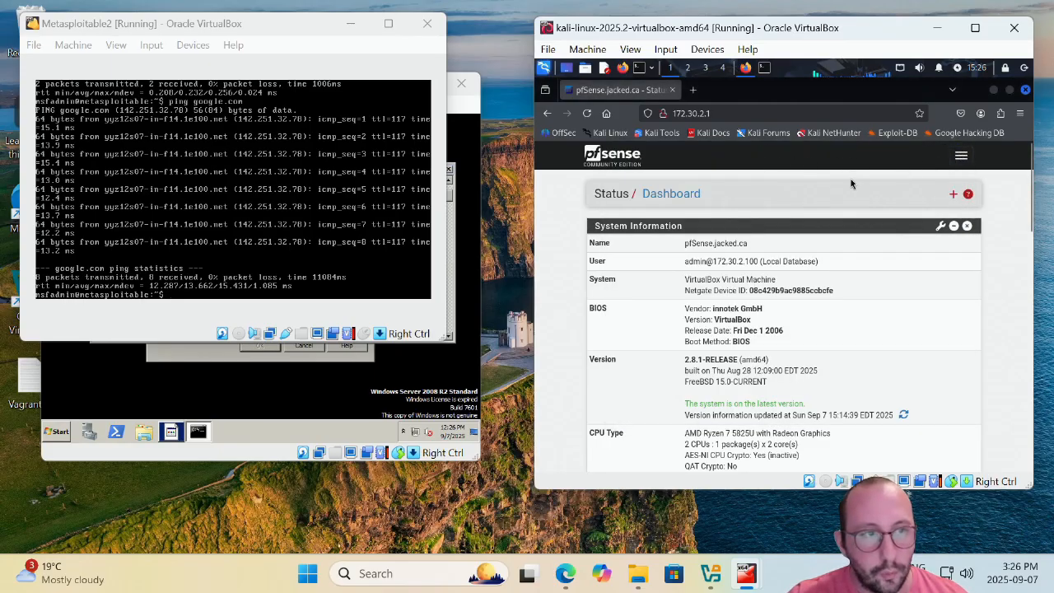
{"action": "left_click_drag", "start_coordinate": [857, 33], "coordinate": [778, 31]}
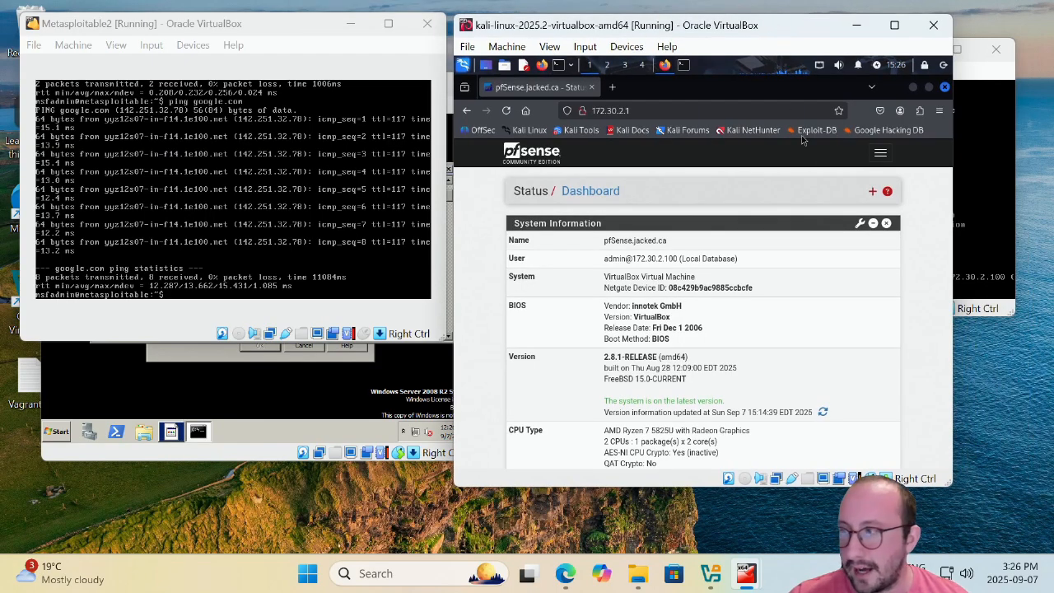
Navigate through the pfSense menu to Firewall > Rules and show the LAN tab.
{"action": "left_click", "coordinate": [882, 154]}
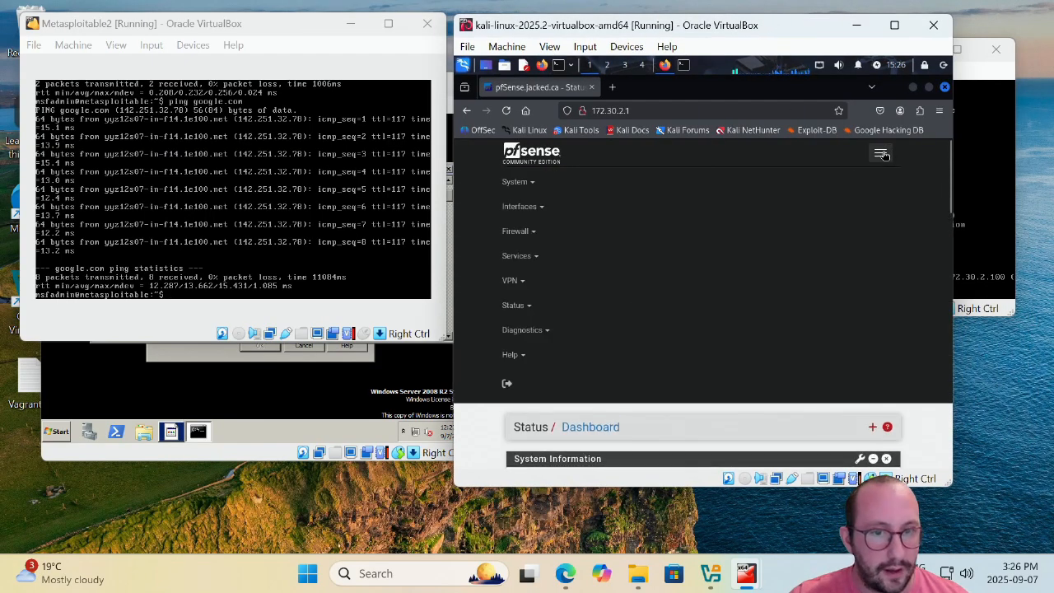
{"action": "left_click", "coordinate": [535, 234]}
{"action": "left_click", "coordinate": [529, 288]}
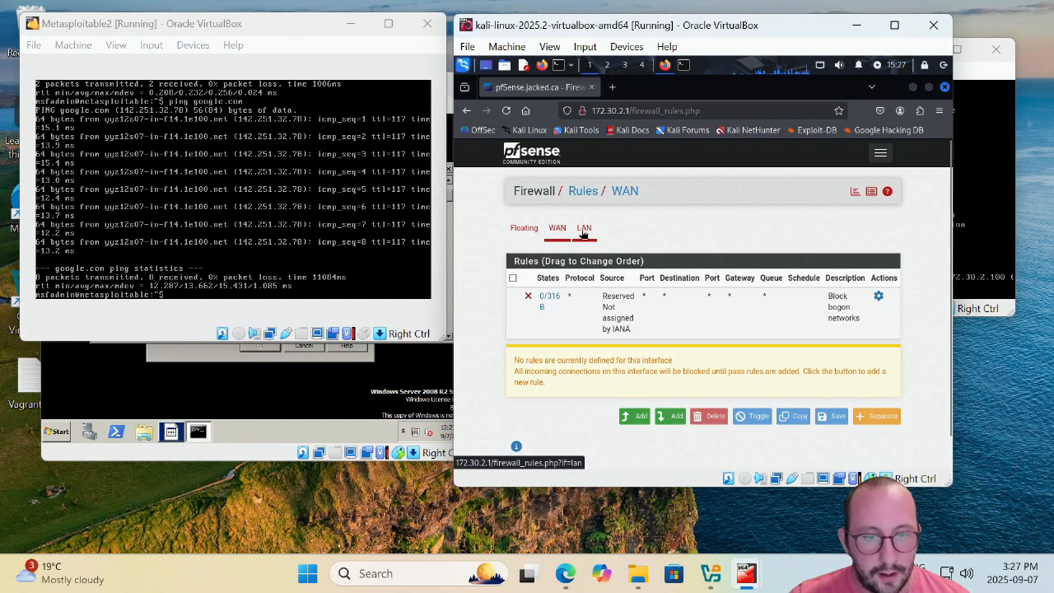
{"action": "left_click", "coordinate": [583, 230]}
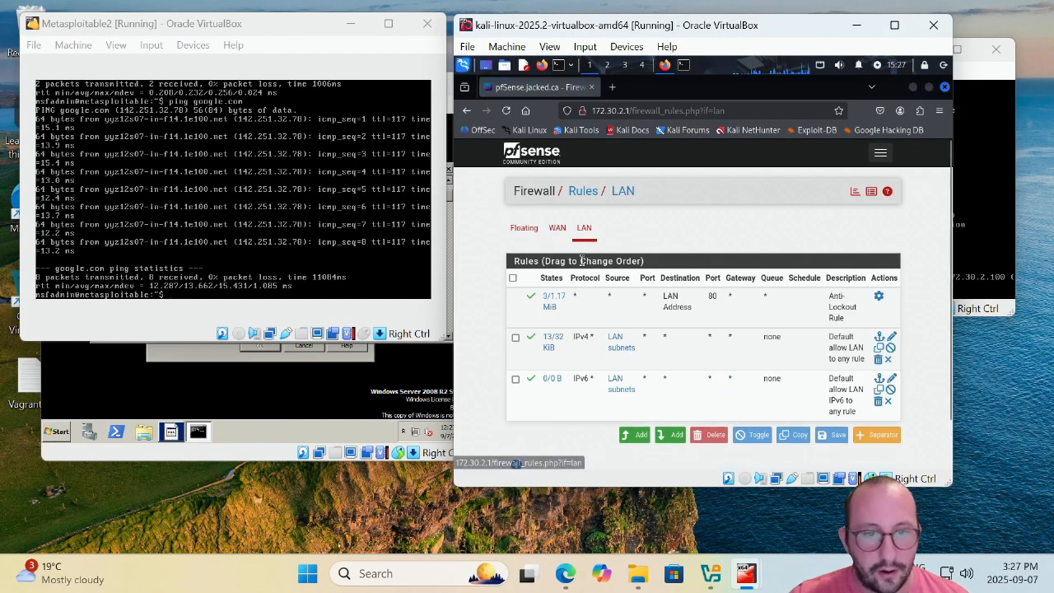
Add a new LAN firewall rule with action Block and protocol Any.
{"action": "left_click", "coordinate": [636, 437]}
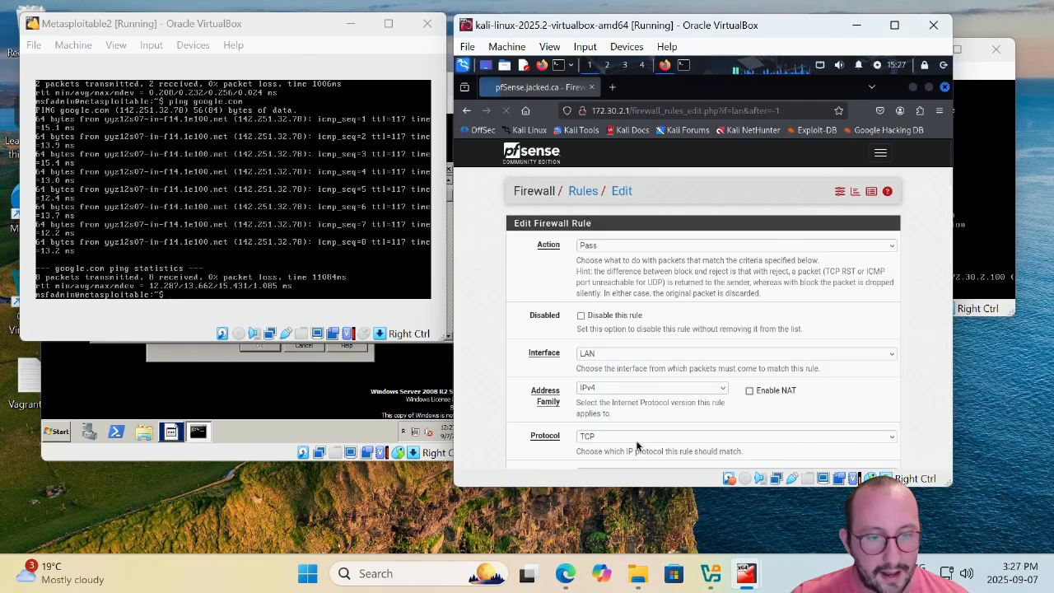
{"action": "left_click", "coordinate": [602, 247]}
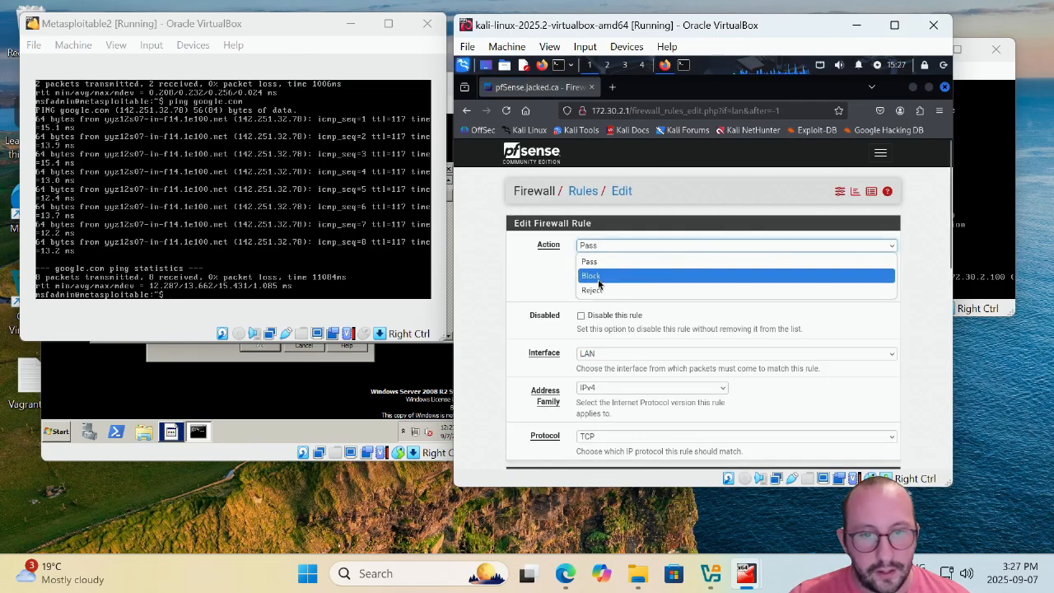
{"action": "left_click", "coordinate": [597, 273]}
{"action": "scroll", "coordinate": [551, 287], "scroll_direction": "down", "scroll_amount": 2}
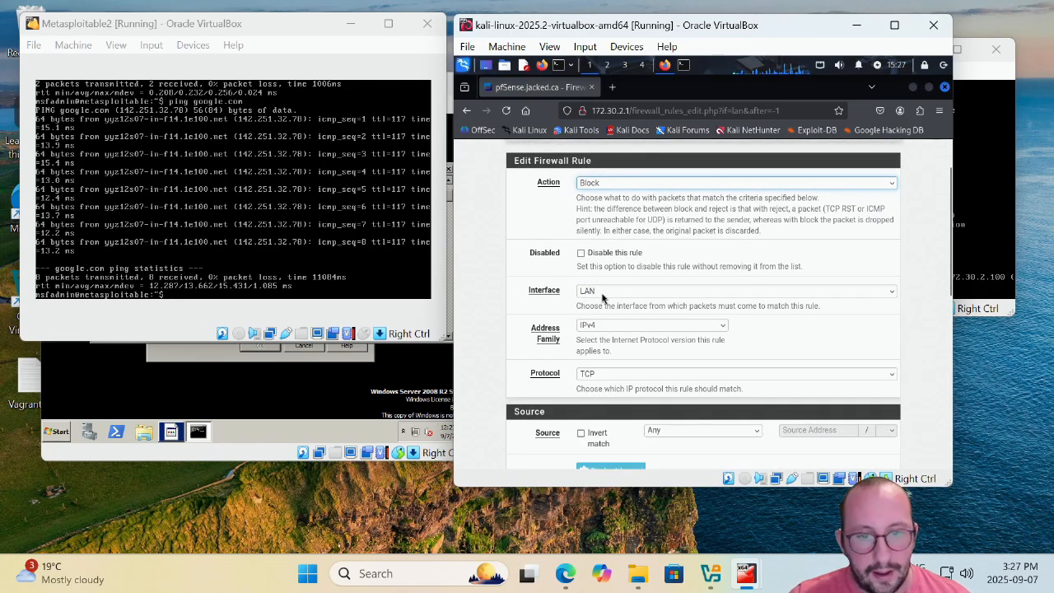
{"action": "scroll", "coordinate": [604, 298], "scroll_direction": "down", "scroll_amount": 2}
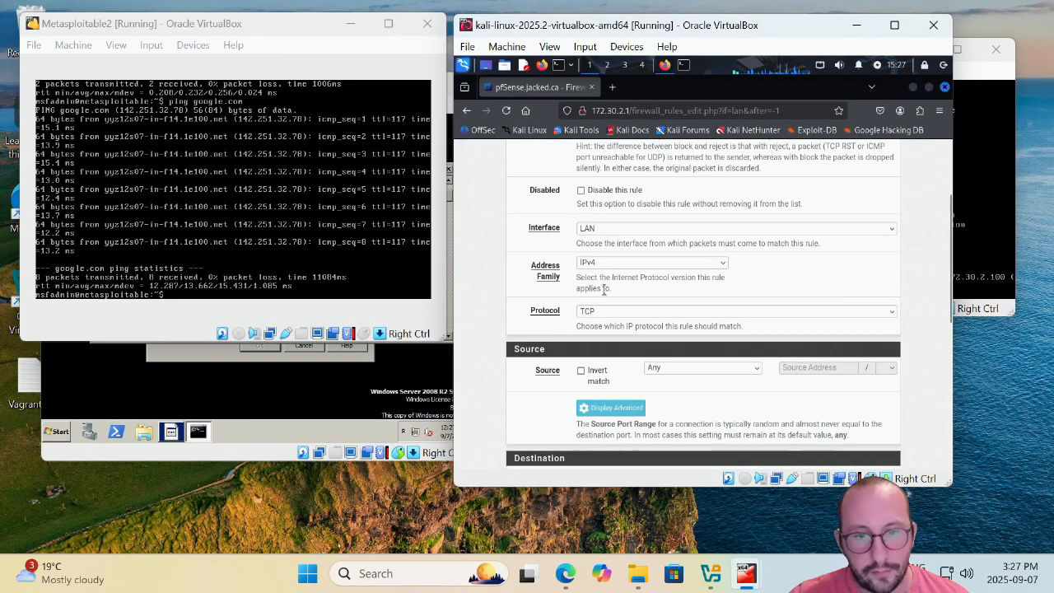
{"action": "left_click", "coordinate": [604, 312]}
{"action": "scroll", "coordinate": [598, 247], "scroll_direction": "up", "scroll_amount": 1}
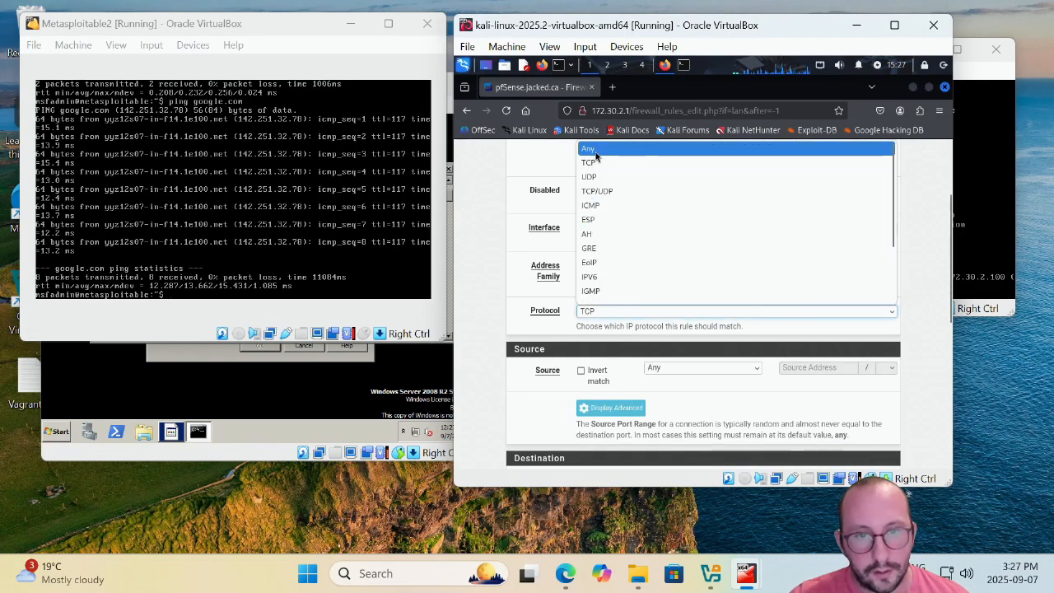
{"action": "left_click", "coordinate": [590, 153]}
Set the rule's source to LAN subnets and save it.
{"action": "scroll", "coordinate": [472, 268], "scroll_direction": "down", "scroll_amount": 4}
{"action": "left_click", "coordinate": [709, 244]}
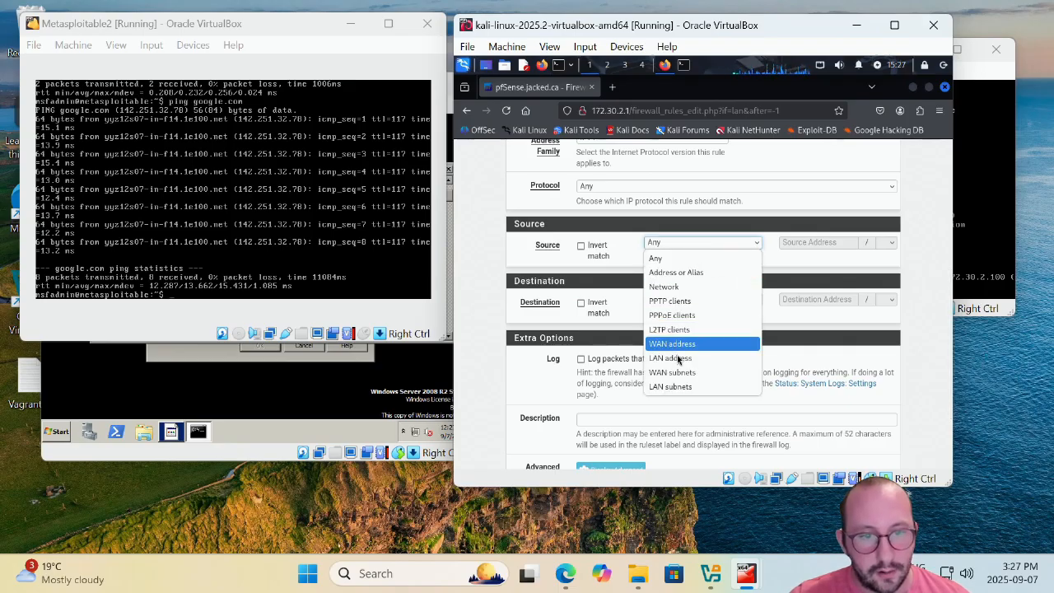
{"action": "left_click", "coordinate": [696, 387]}
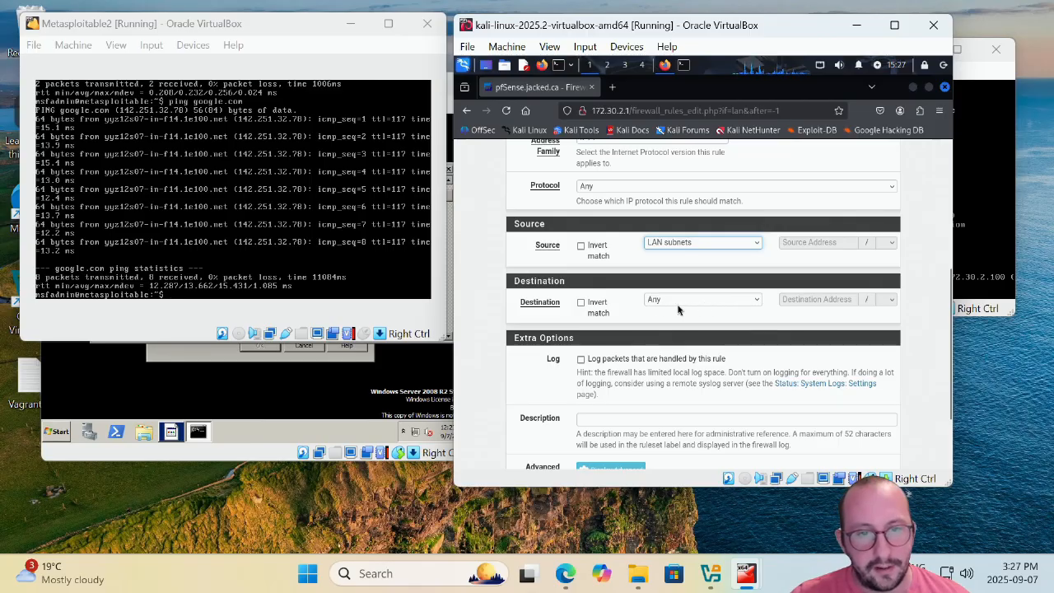
{"action": "scroll", "coordinate": [659, 306], "scroll_direction": "down", "scroll_amount": 2}
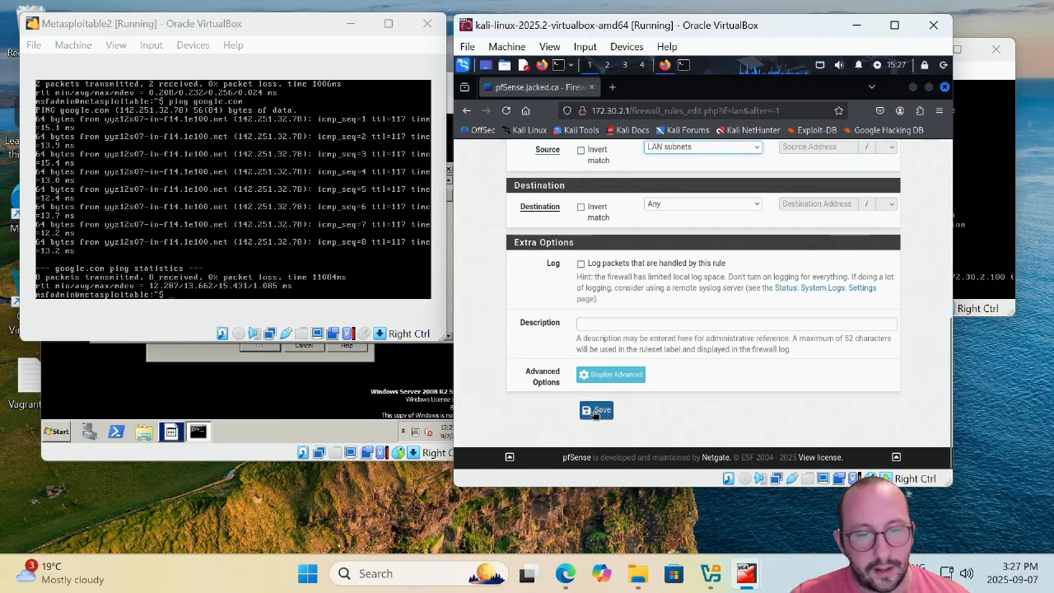
{"action": "left_click", "coordinate": [595, 411]}
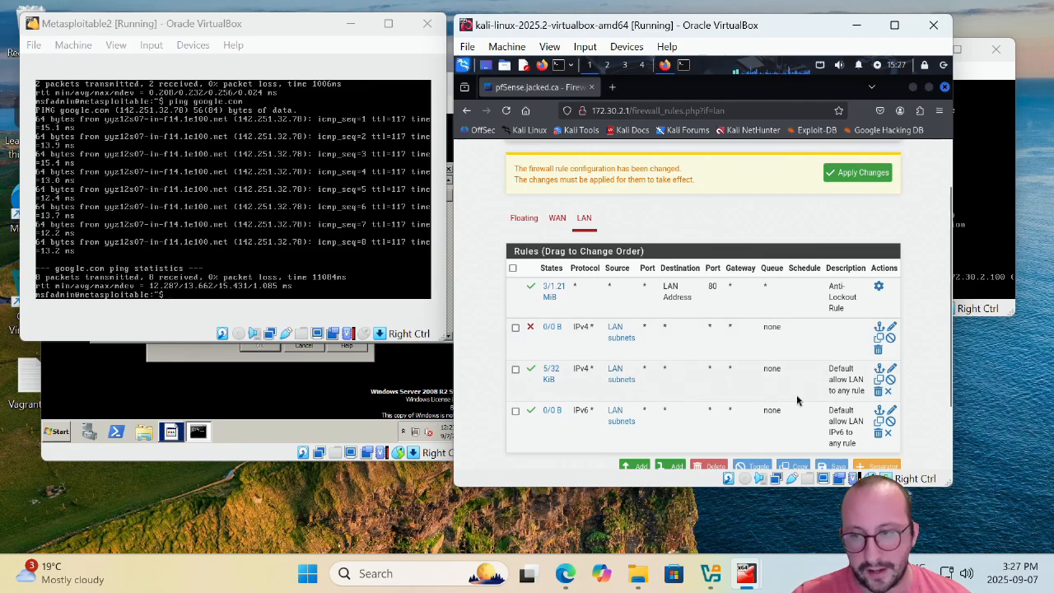
Rerun the google.com ping on Metasploitable briefly, before the rule is applied.
{"action": "left_click", "coordinate": [276, 298]}
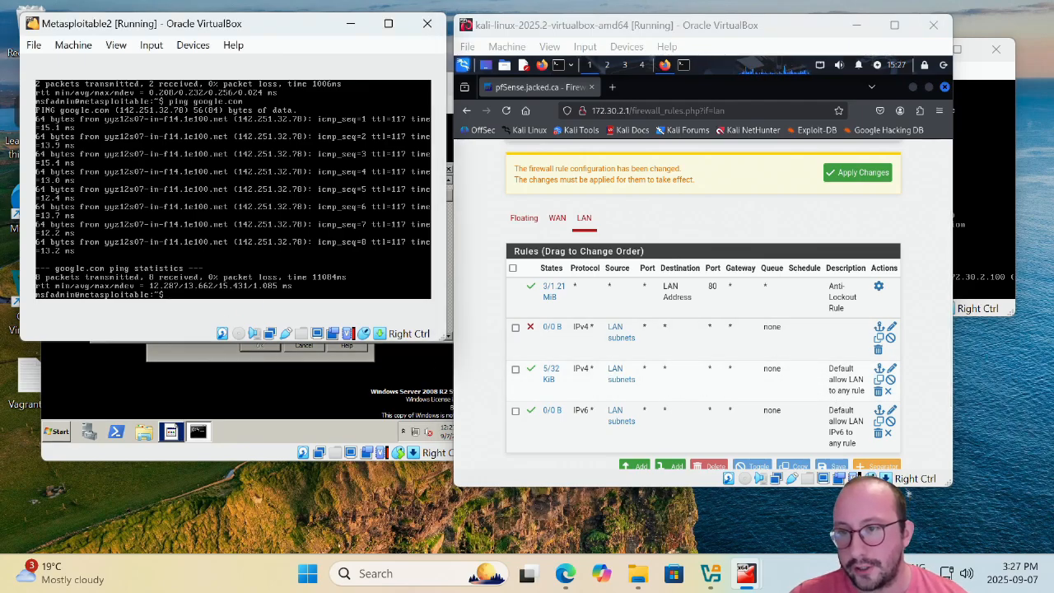
{"action": "key", "text": "Up"}
{"action": "key", "text": "Return"}
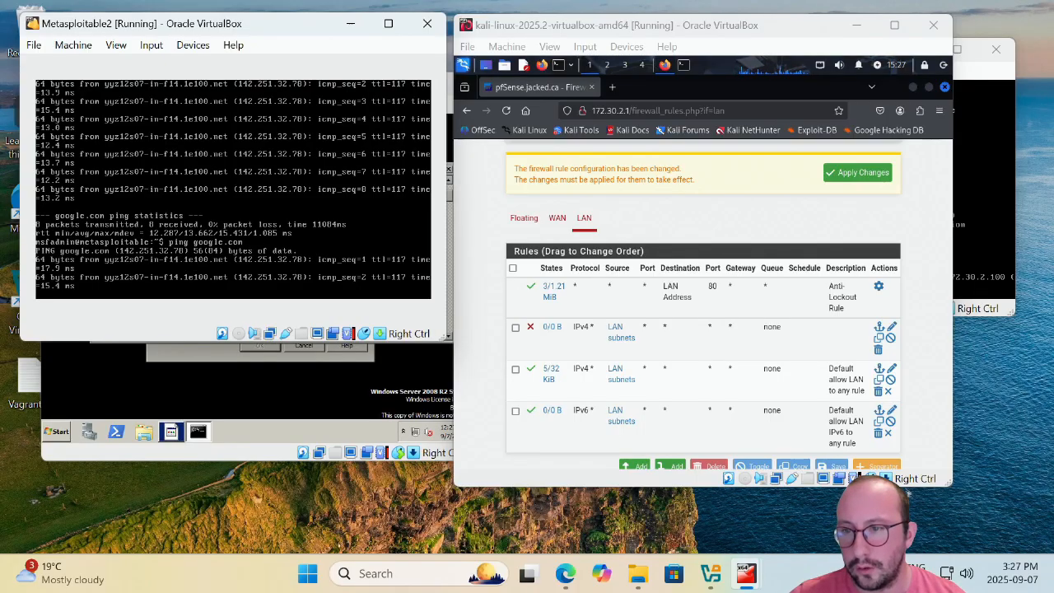
{"action": "key", "text": "ctrl+c"}
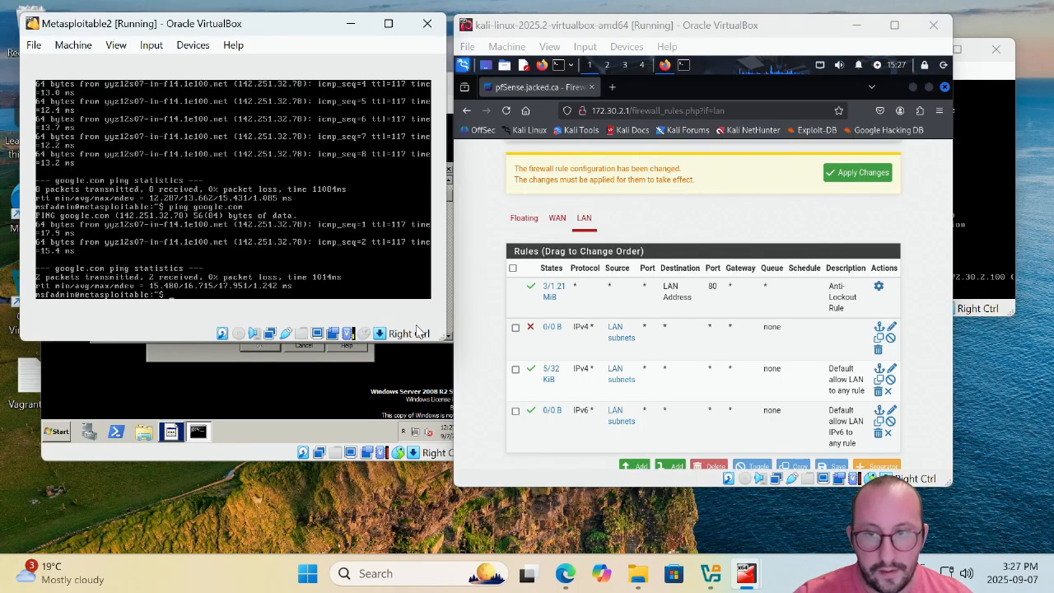
Apply the pfSense firewall rule changes and confirm Metasploitable's google.com ping gets no replies.
{"action": "left_click", "coordinate": [856, 180]}
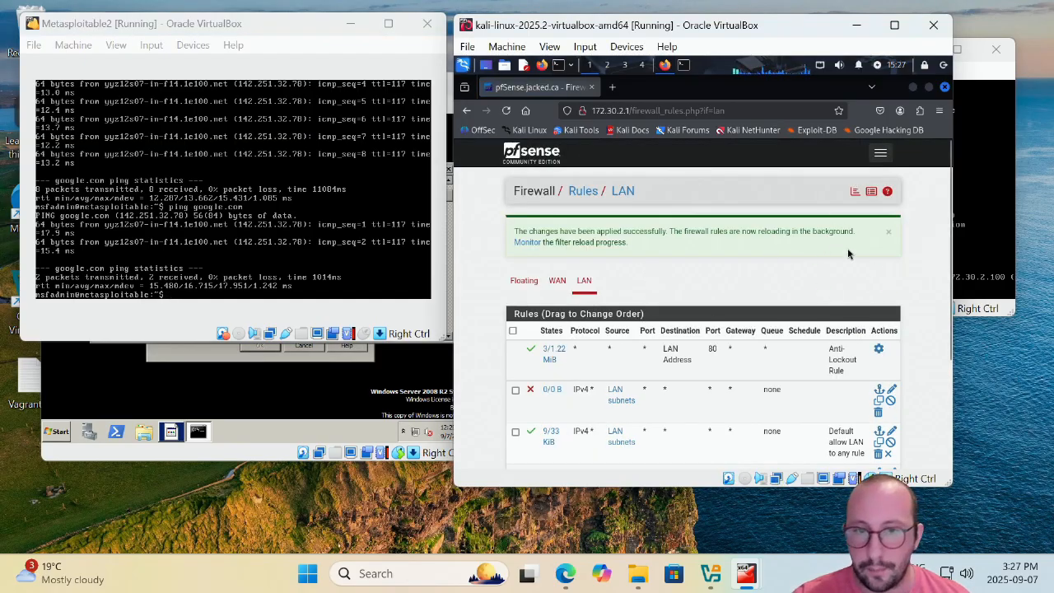
{"action": "left_click", "coordinate": [290, 298]}
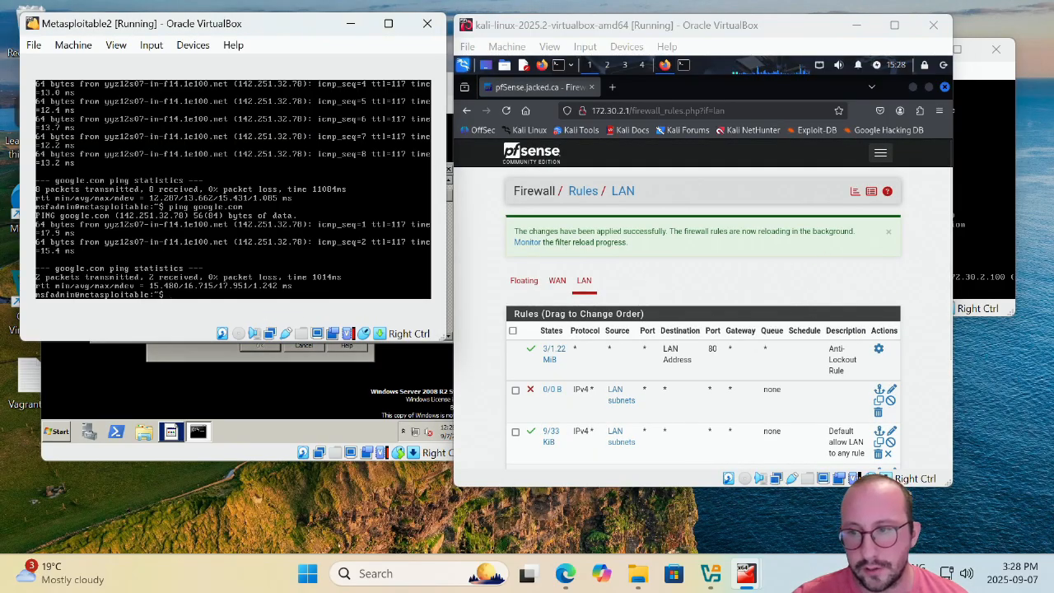
{"action": "key", "text": "Up"}
{"action": "key", "text": "Return"}
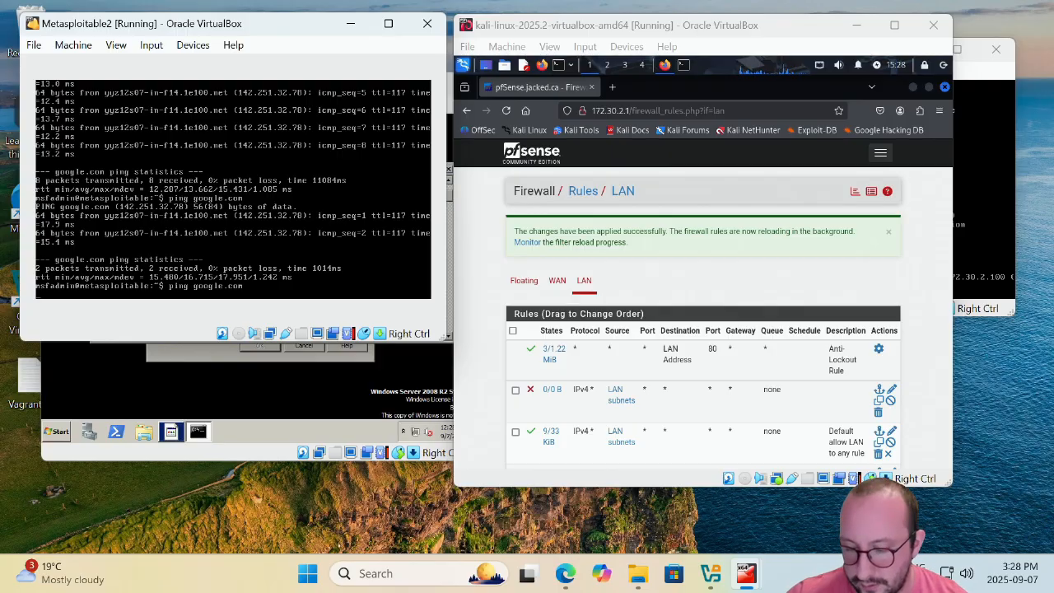
{"action": "key", "text": "ctrl+c"}
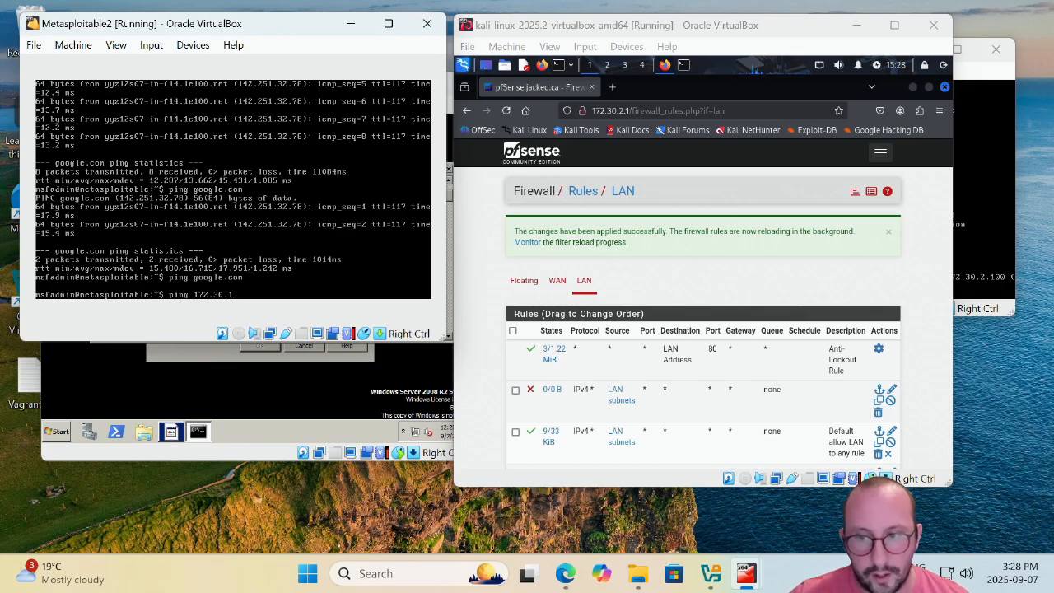
Ping 172.30.2.100 from Metasploitable and confirm it answers.
{"action": "key", "text": "BackSpace"}
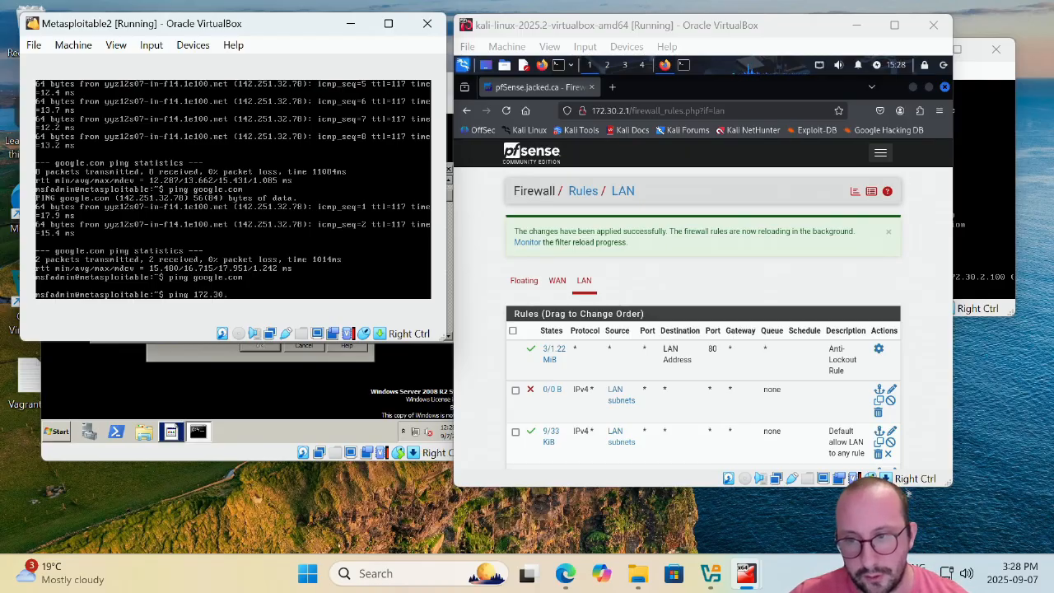
{"action": "type", "text": "2.100"}
{"action": "key", "text": "Return"}
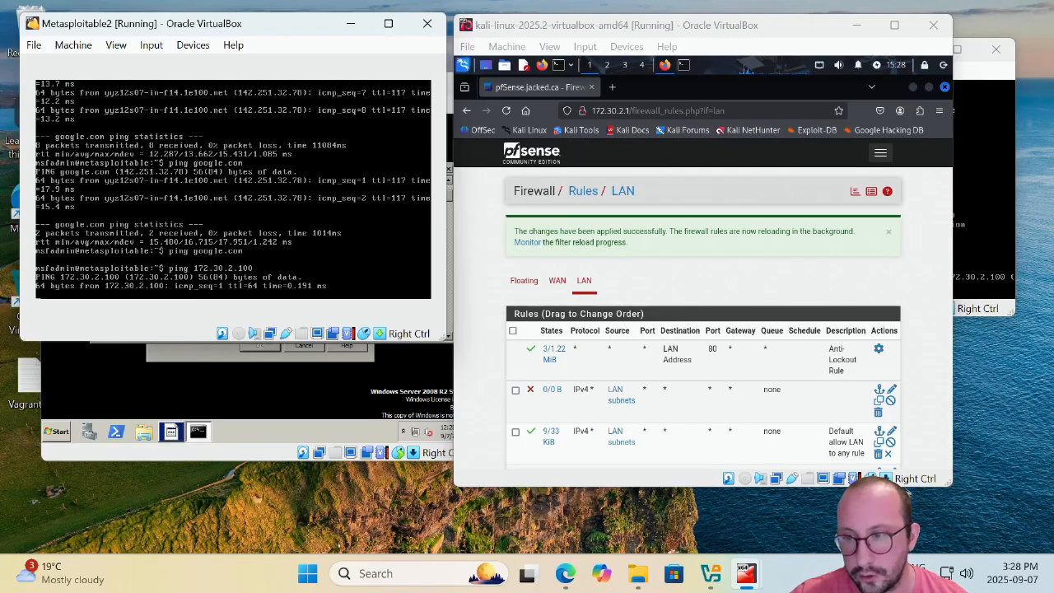
{"action": "key", "text": "ctrl+c"}
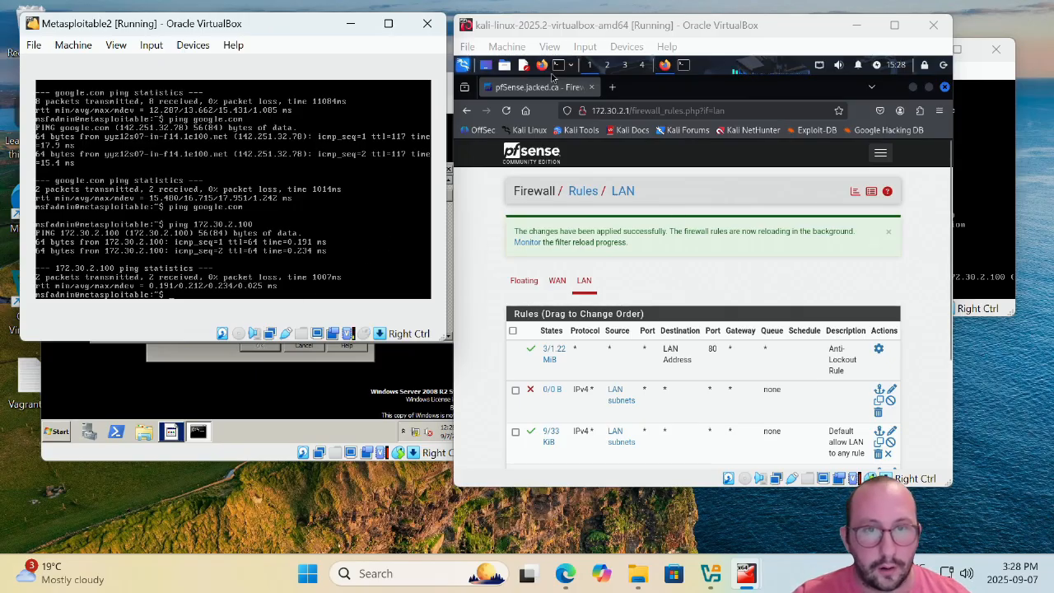
In a Kali terminal, ping Metasploitable at 172.30.2.101 successfully.
{"action": "left_click", "coordinate": [560, 66]}
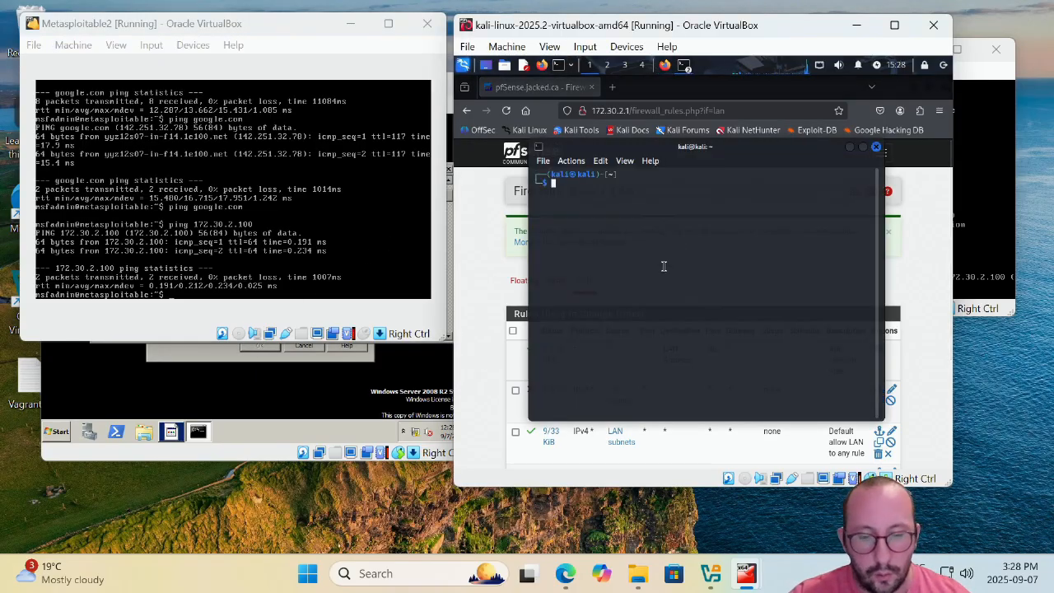
{"action": "type", "text": "ping 1"}
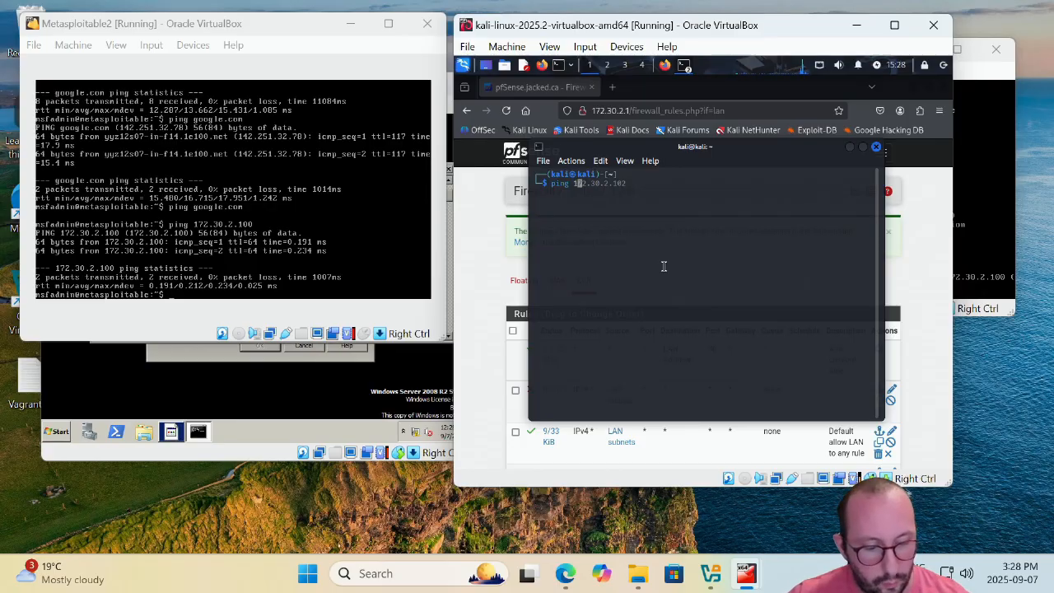
{"action": "type", "text": "72.30.2."}
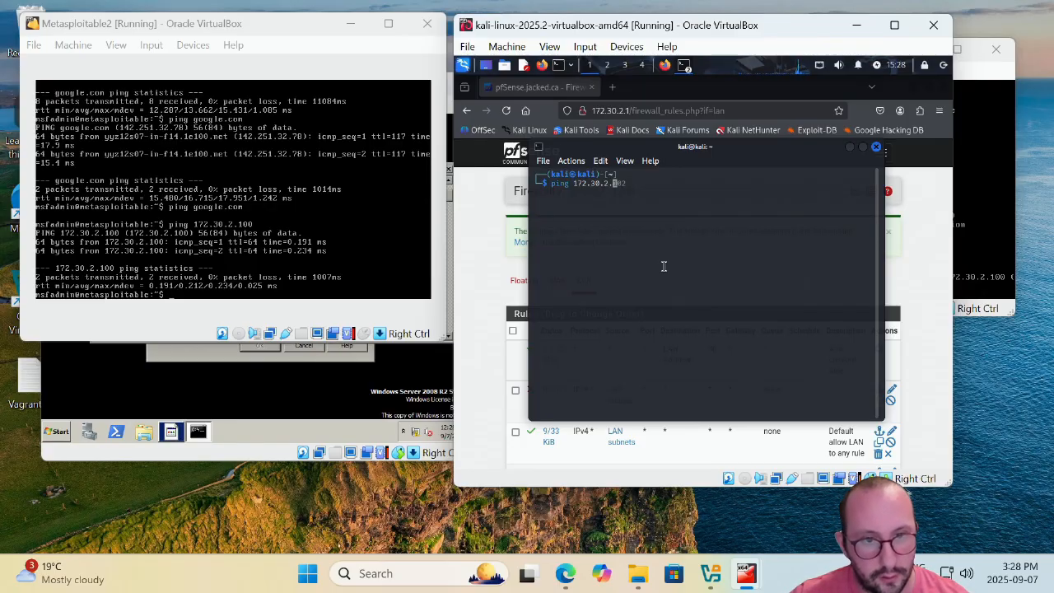
{"action": "type", "text": "101"}
{"action": "key", "text": "Return"}
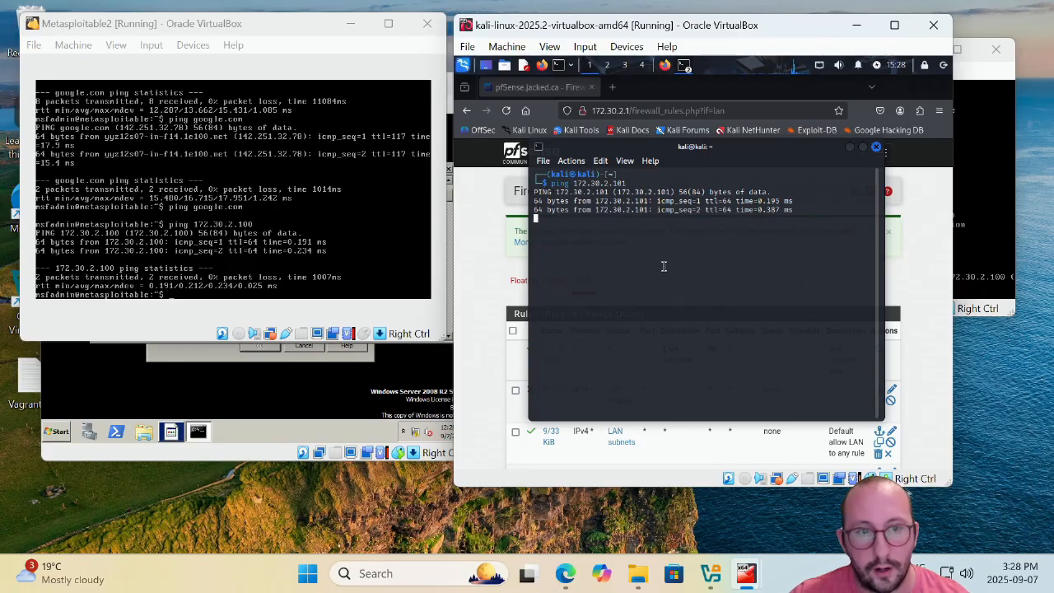
{"action": "key", "text": "ctrl+c"}
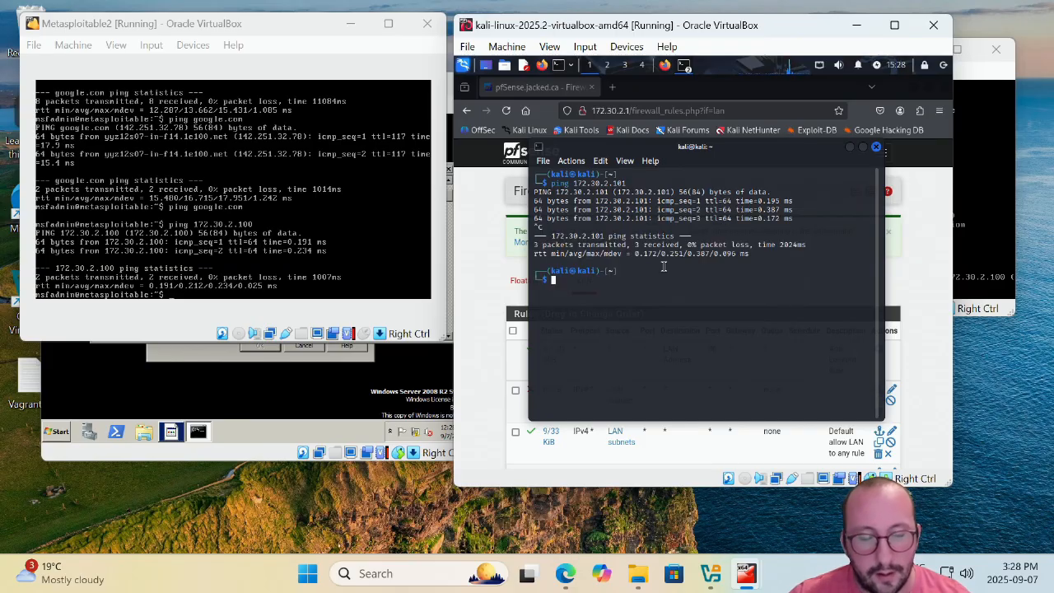
Ping google.com from Kali with 0% packet loss.
{"action": "type", "text": "pi"}
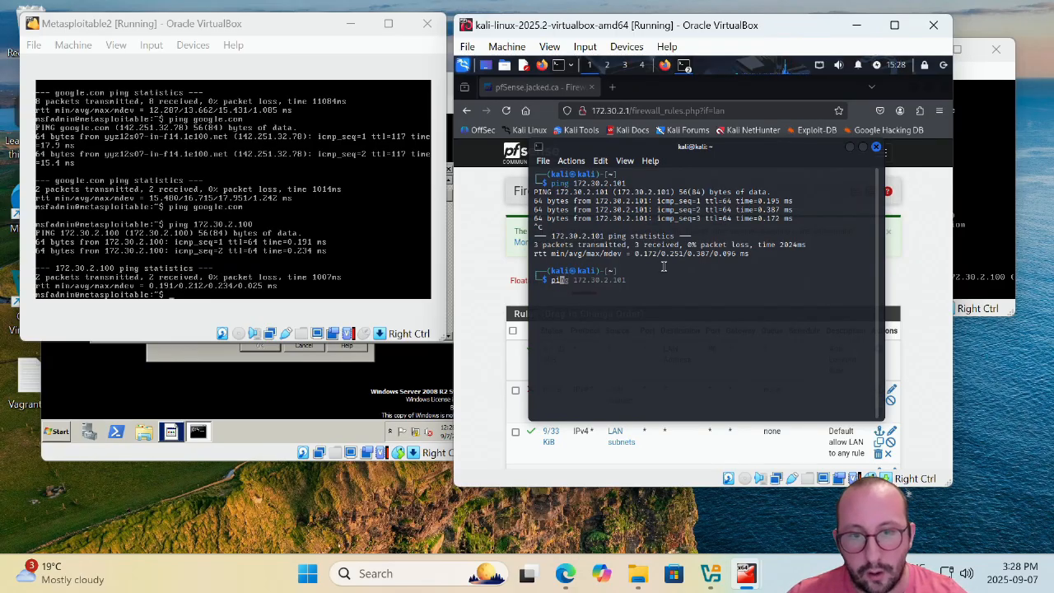
{"action": "type", "text": "ng "}
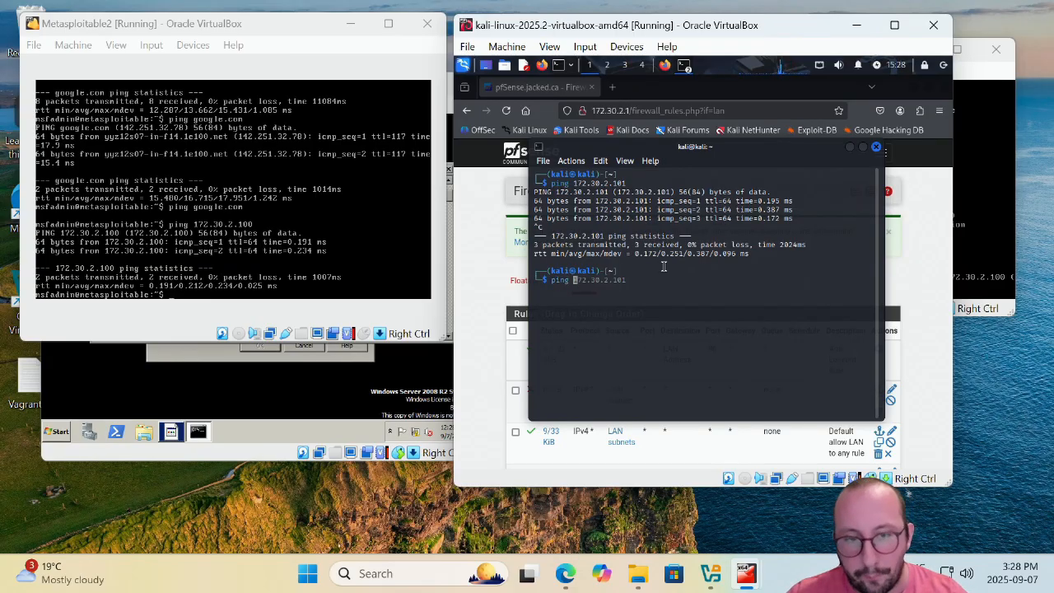
{"action": "type", "text": "google.com"}
{"action": "key", "text": "Return"}
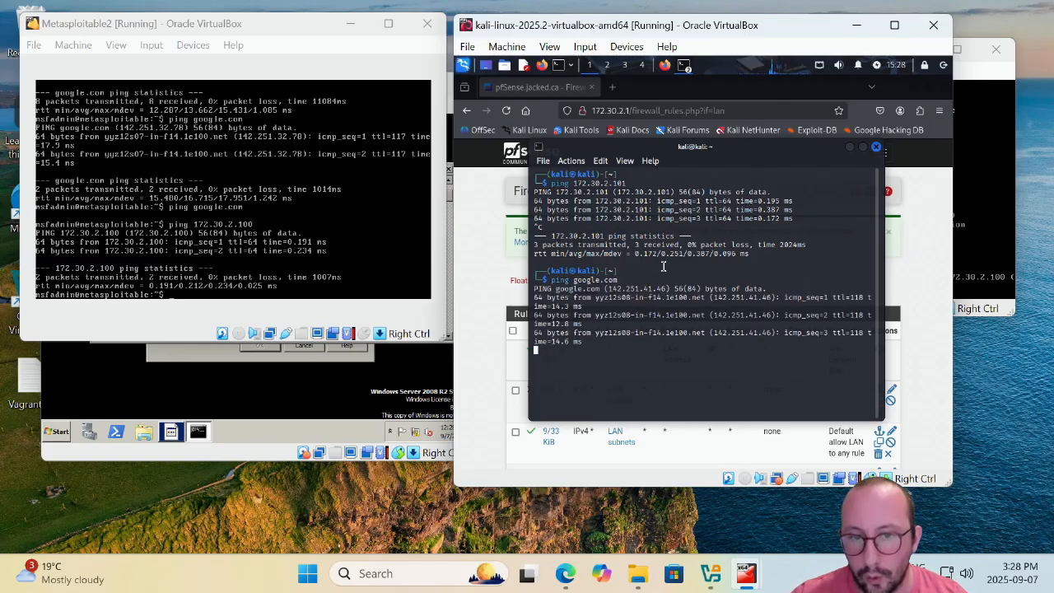
{"action": "key", "text": "ctrl+c"}
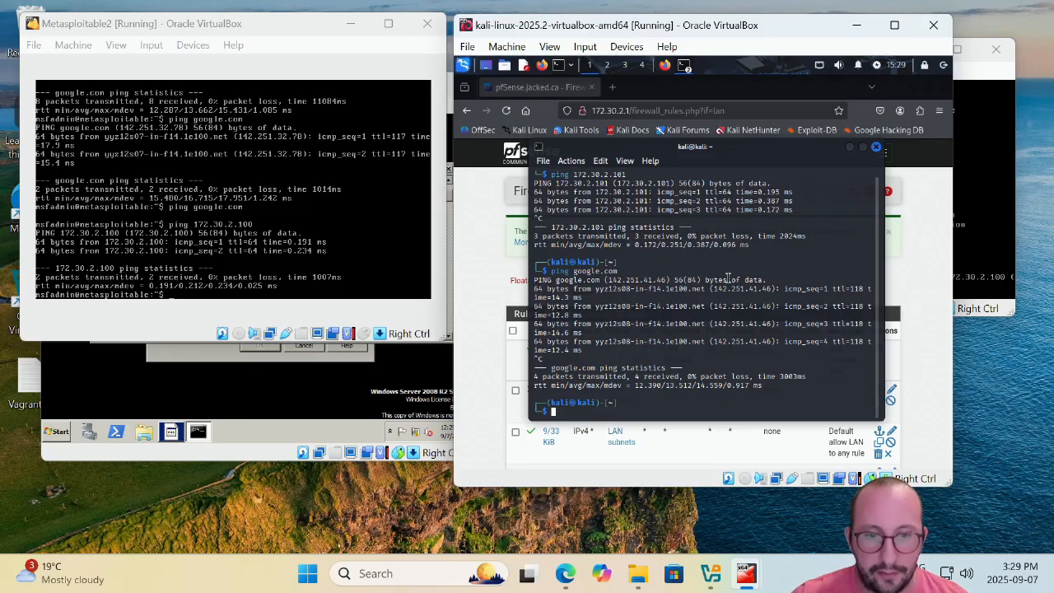
Close the Kali terminal and ping yahoo.com from Metasploitable, getting no replies.
{"action": "left_click", "coordinate": [877, 148]}
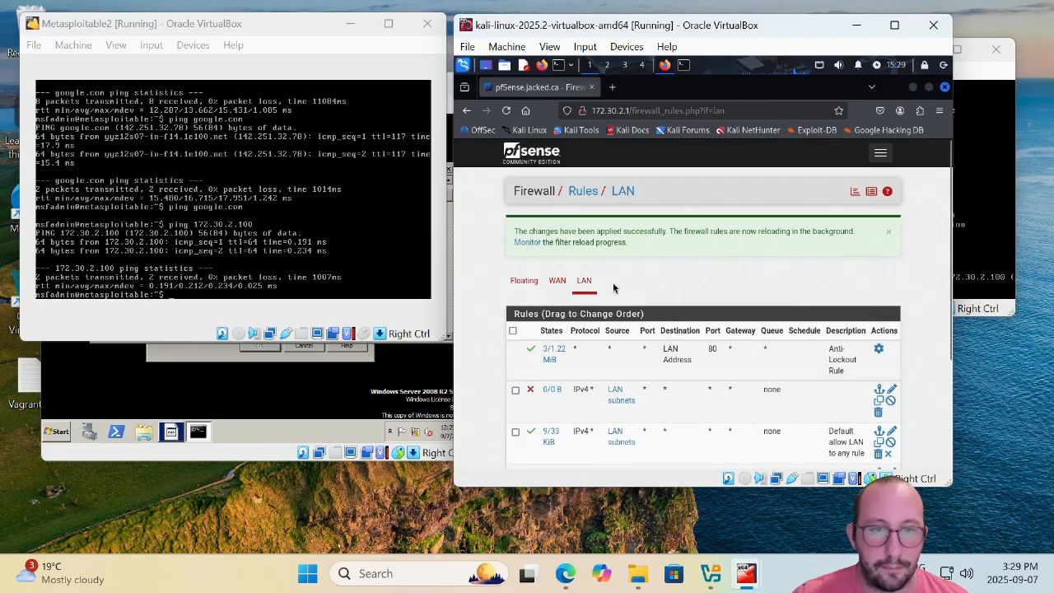
{"action": "left_click", "coordinate": [363, 254]}
{"action": "type", "text": "ping"}
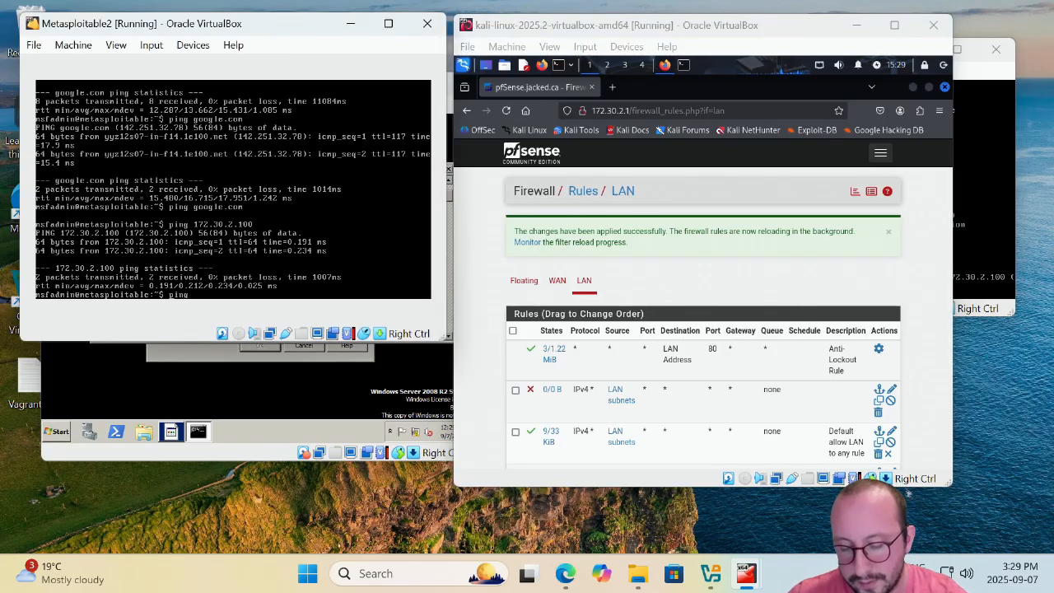
{"action": "type", "text": " yahoo.com"}
{"action": "key", "text": "Return"}
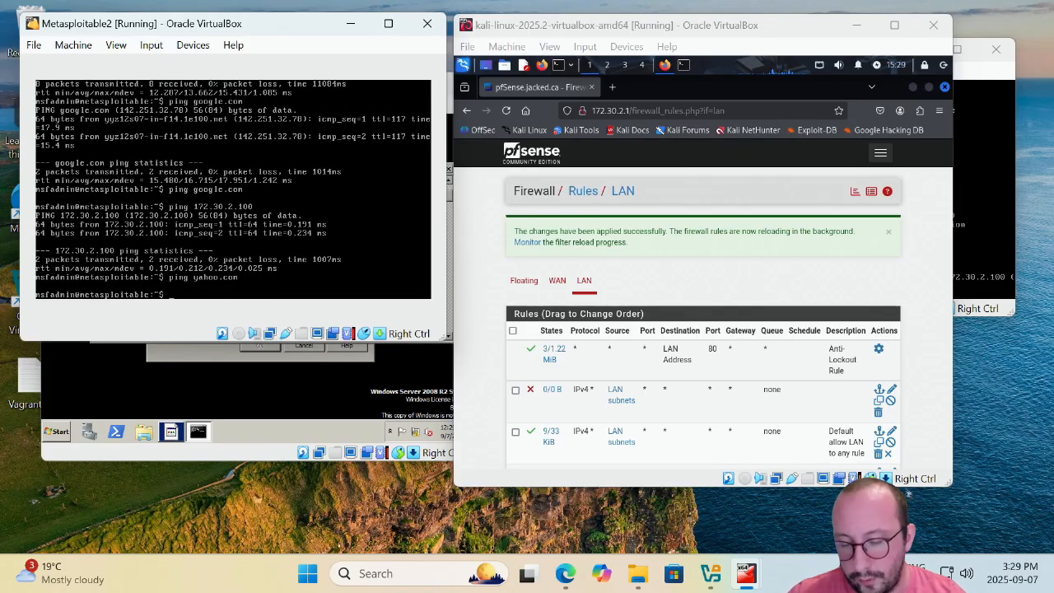
Ping facebook.com from Metasploitable and stop it after no replies.
{"action": "type", "text": "ping a"}
{"action": "type", "text": "acebook"}
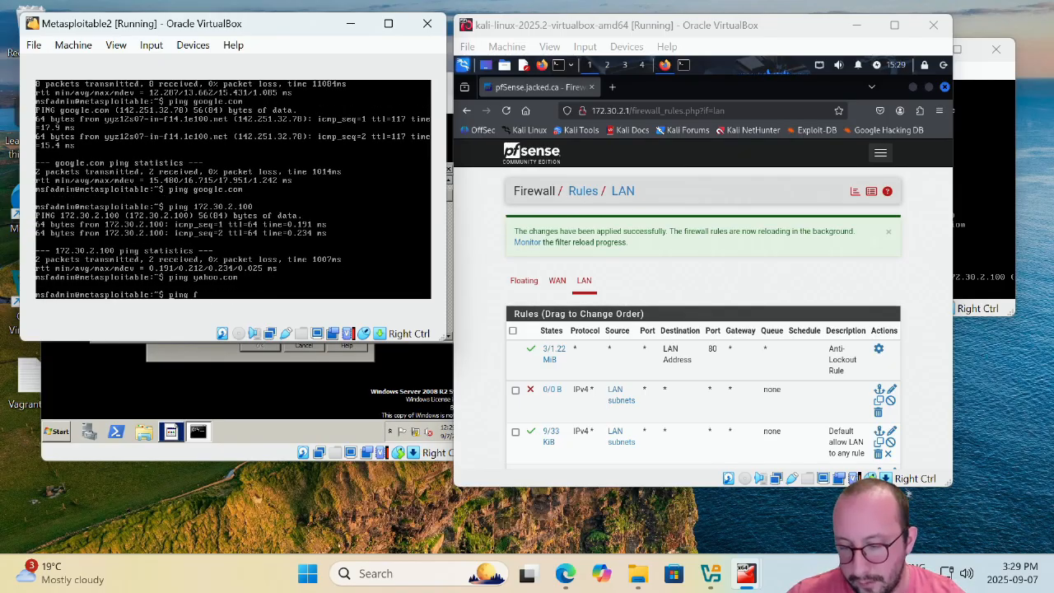
{"action": "type", "text": ".com"}
{"action": "key", "text": "Return"}
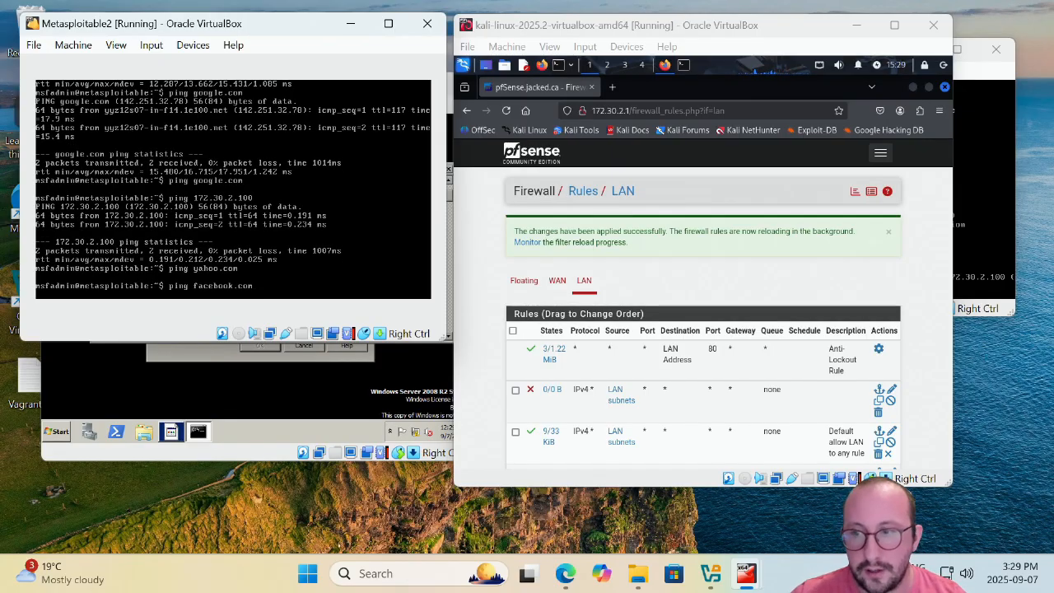
{"action": "key", "text": "ctrl+c"}
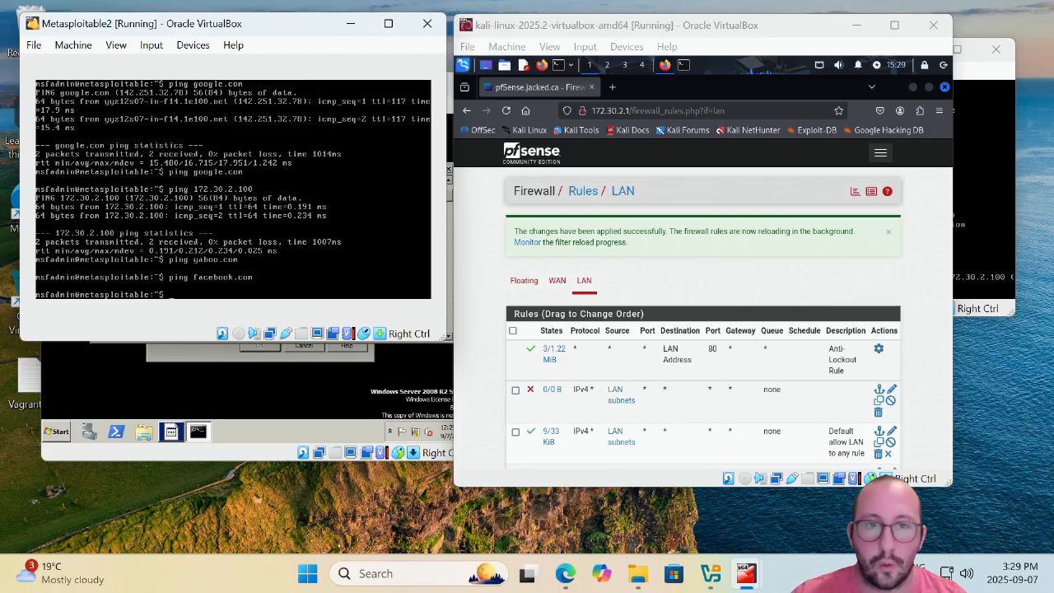